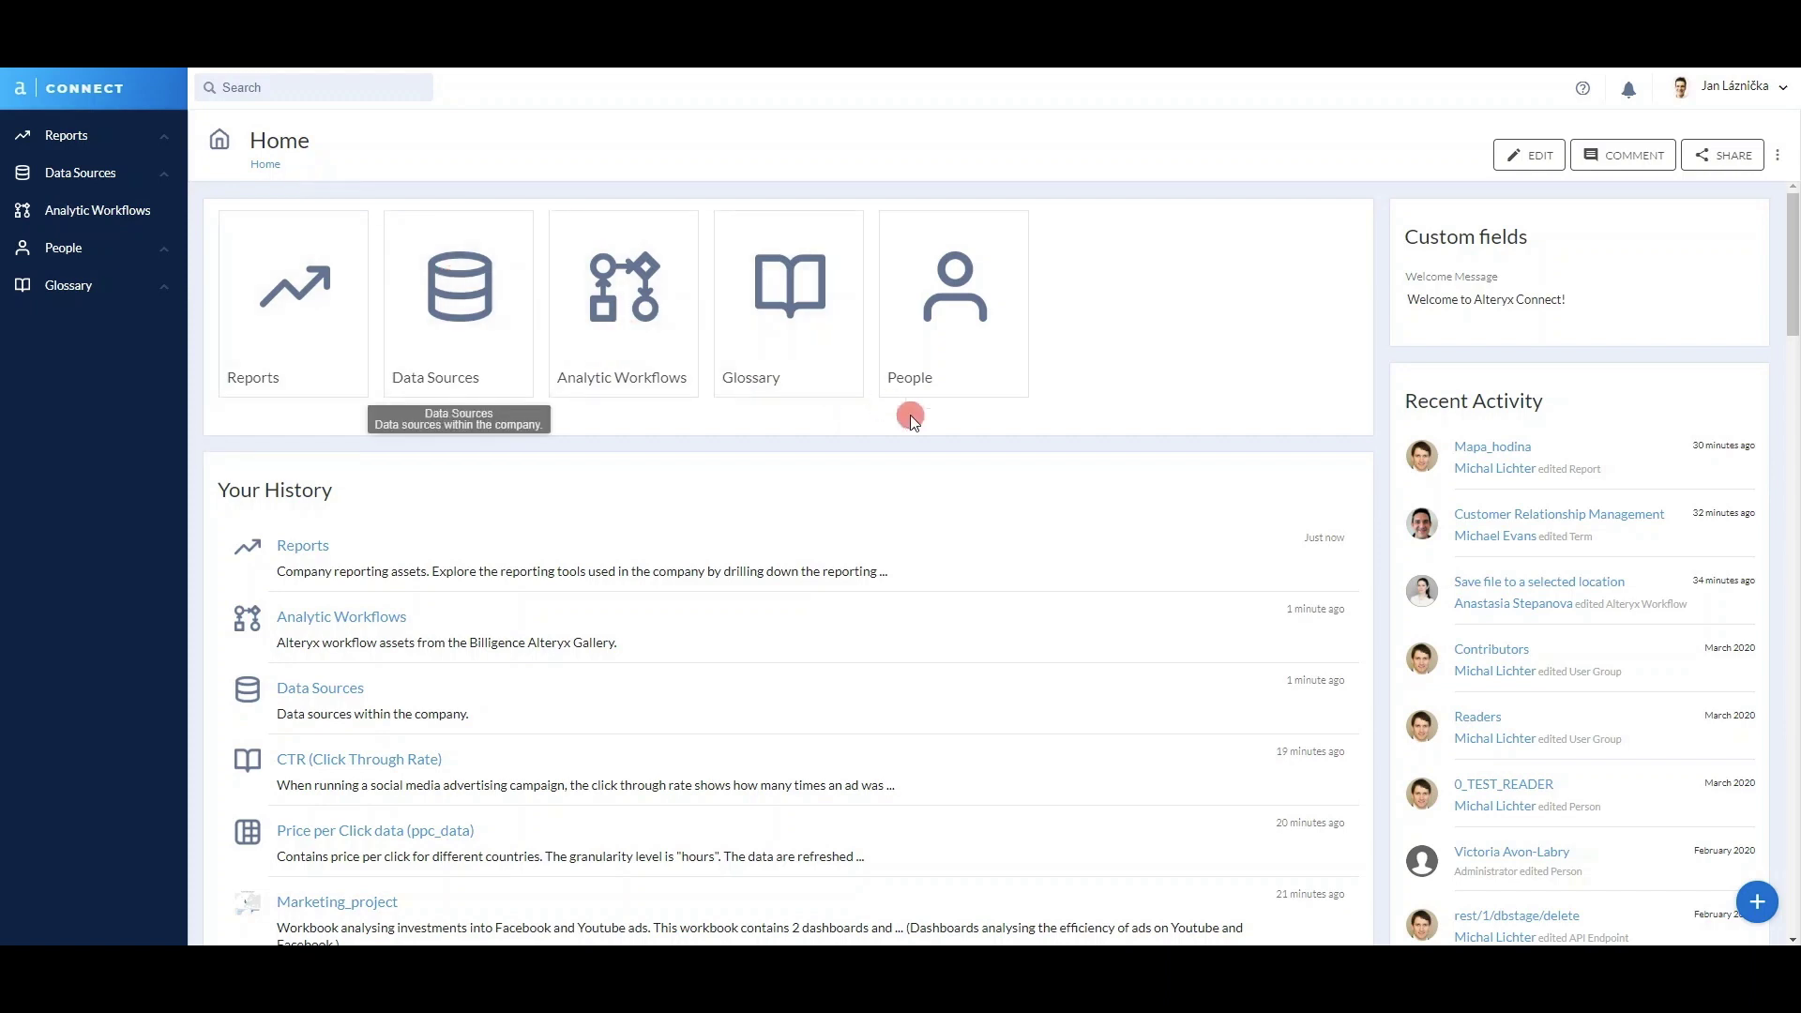
Visit the Reports, Data Sources and Analytic Workflows sections from Home, ending on Glossary.
click(255, 349)
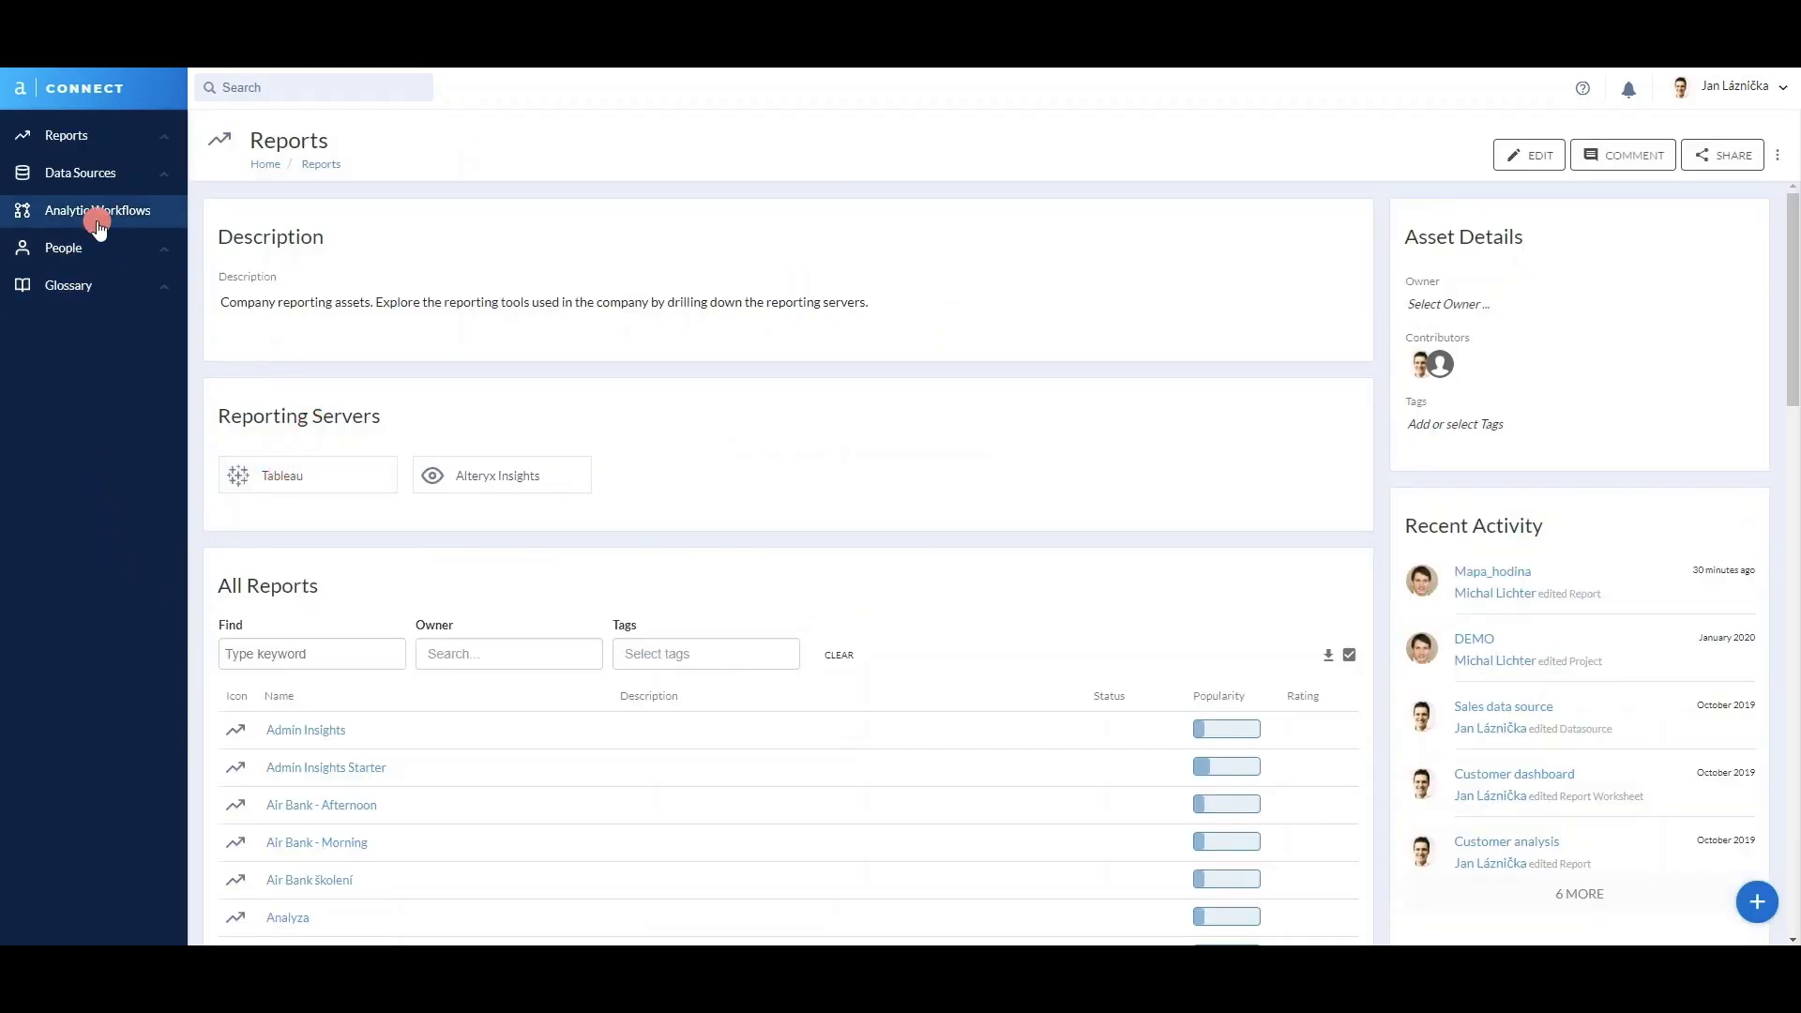
click(97, 105)
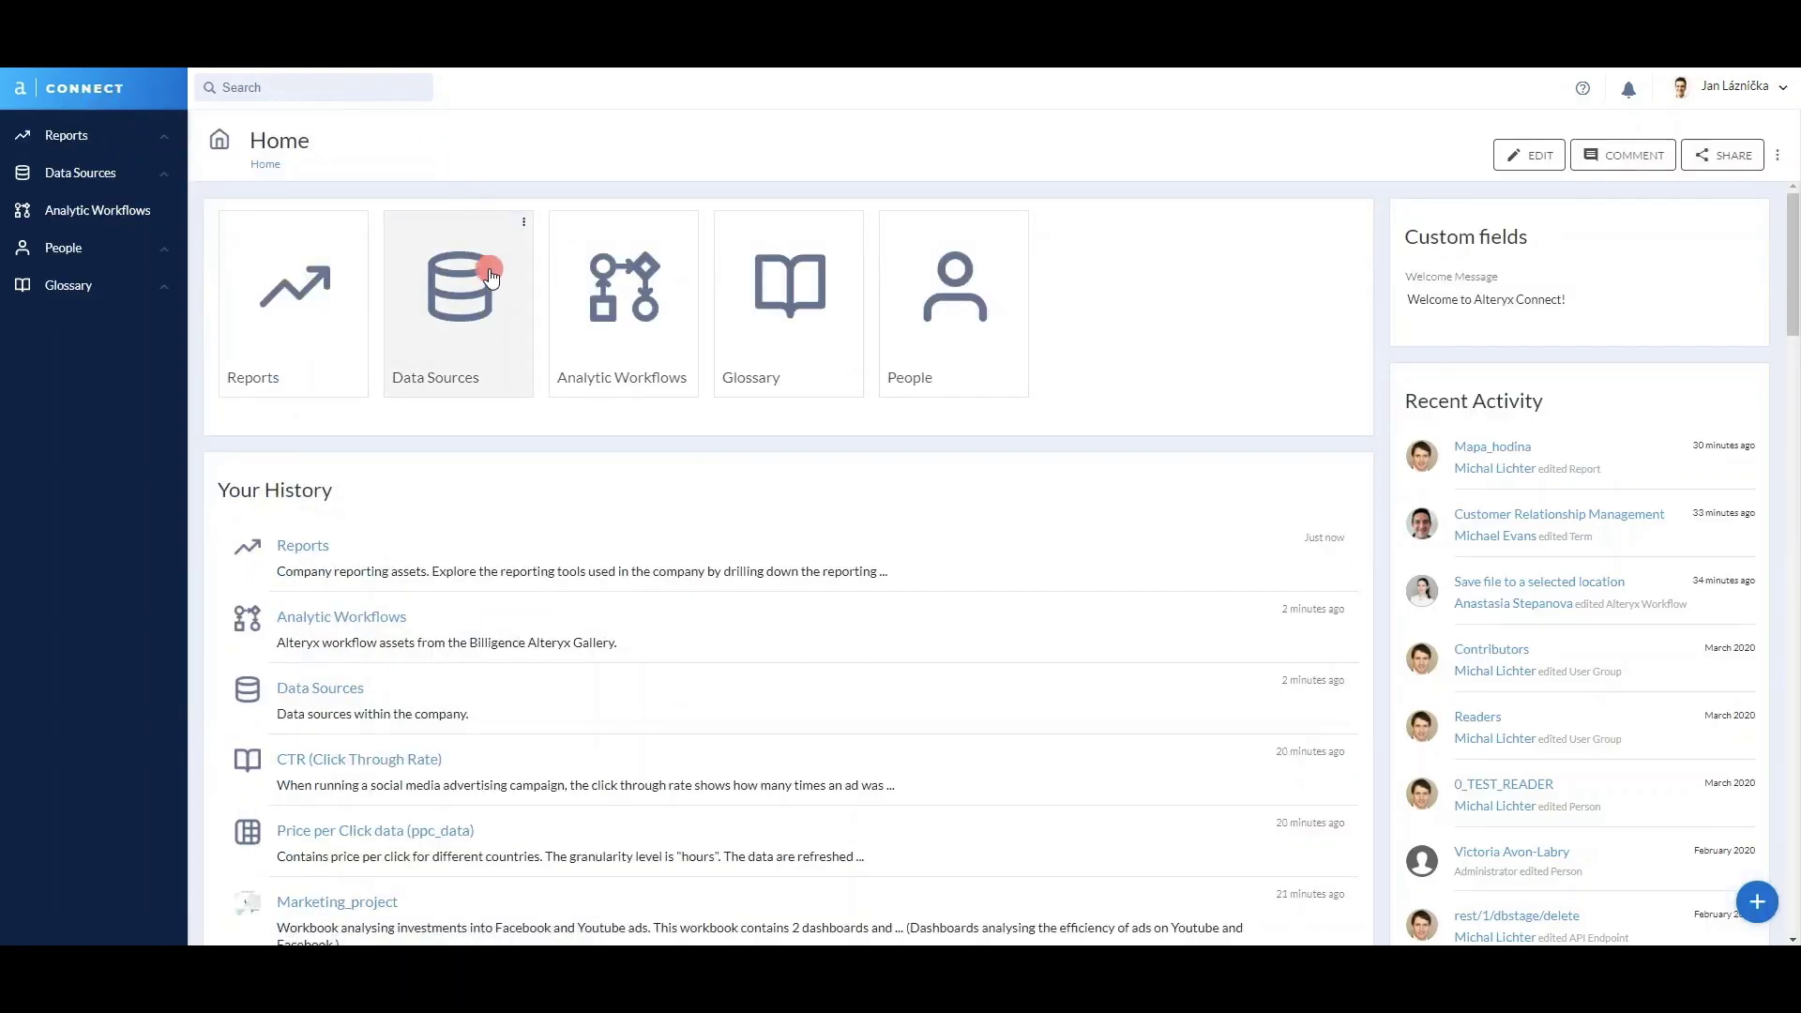
click(490, 279)
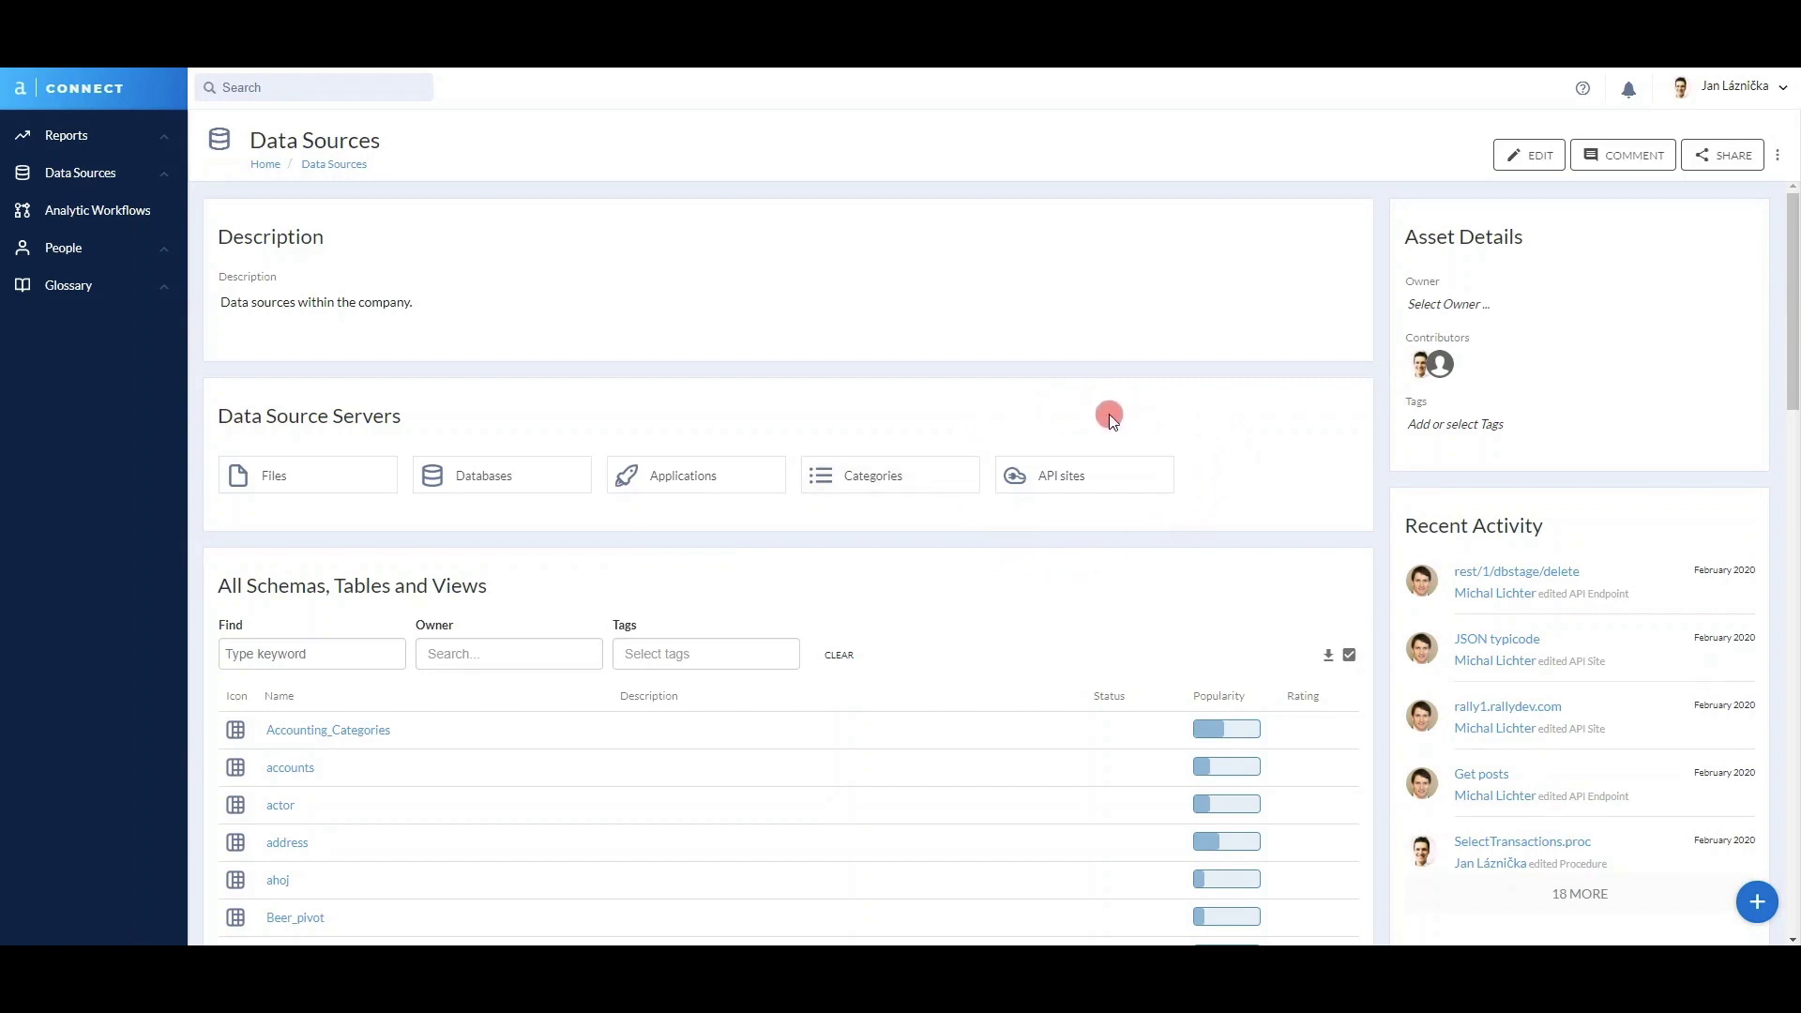
click(105, 91)
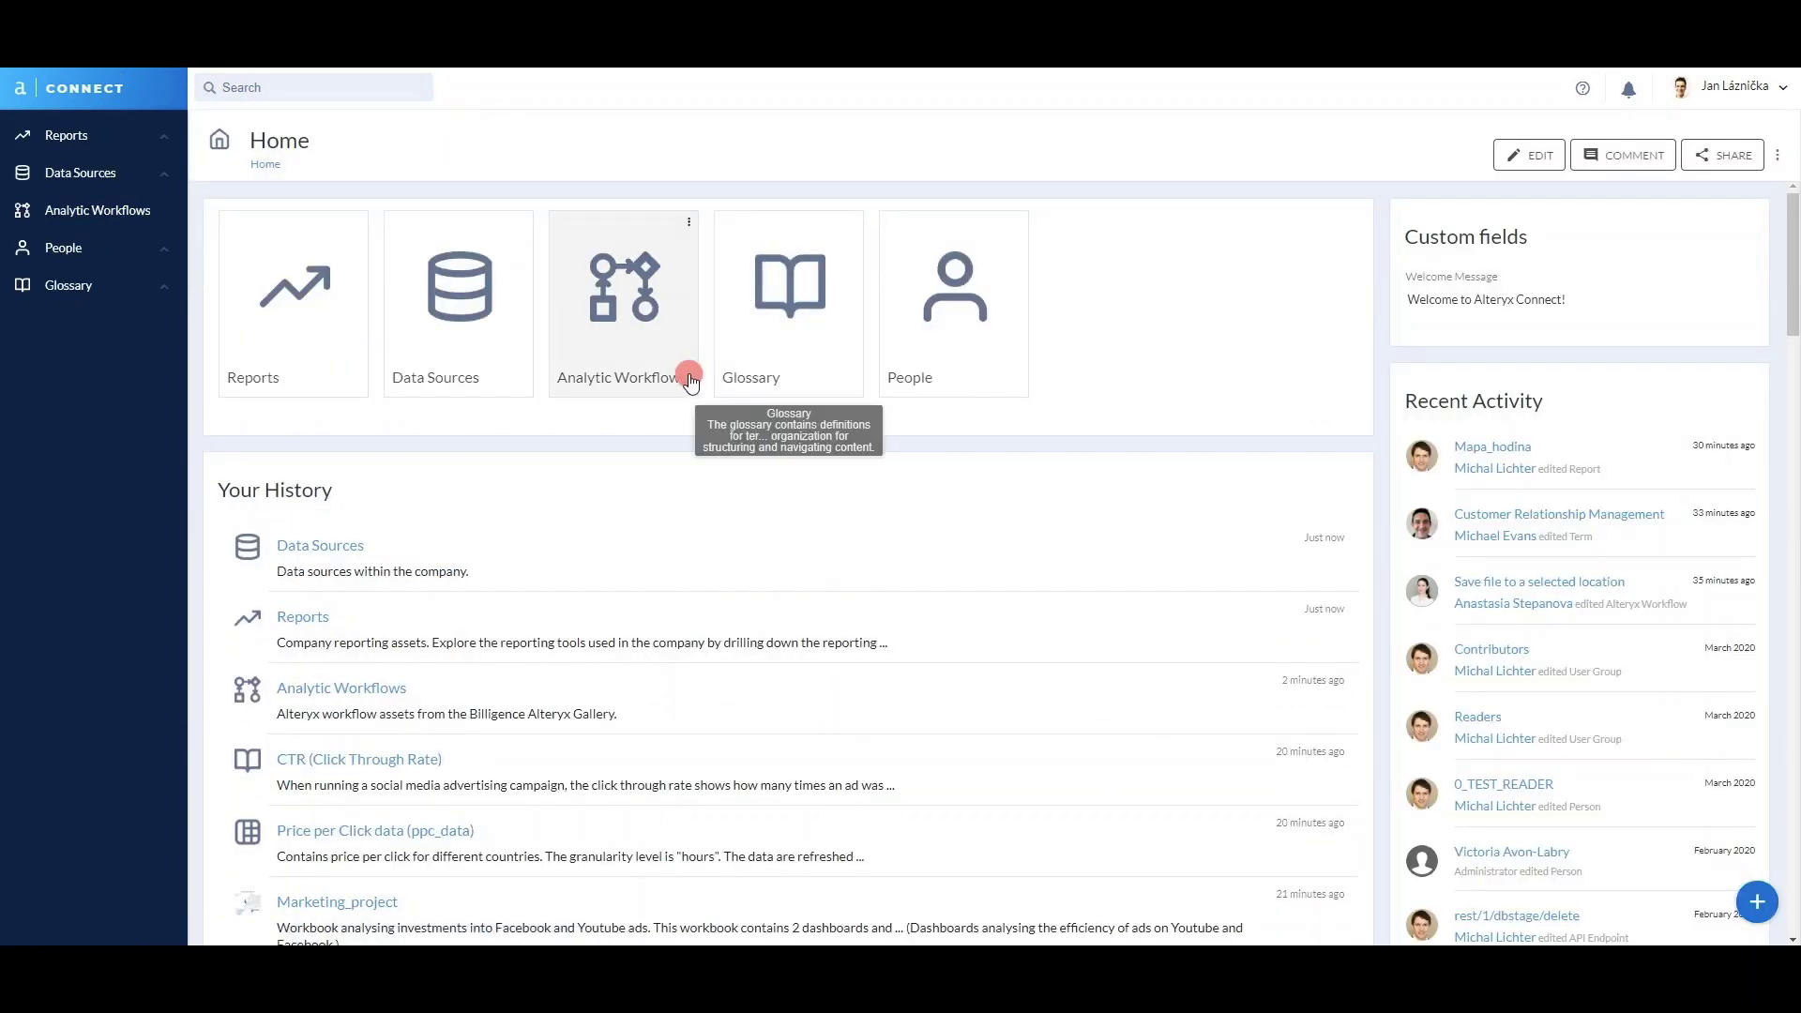
click(637, 344)
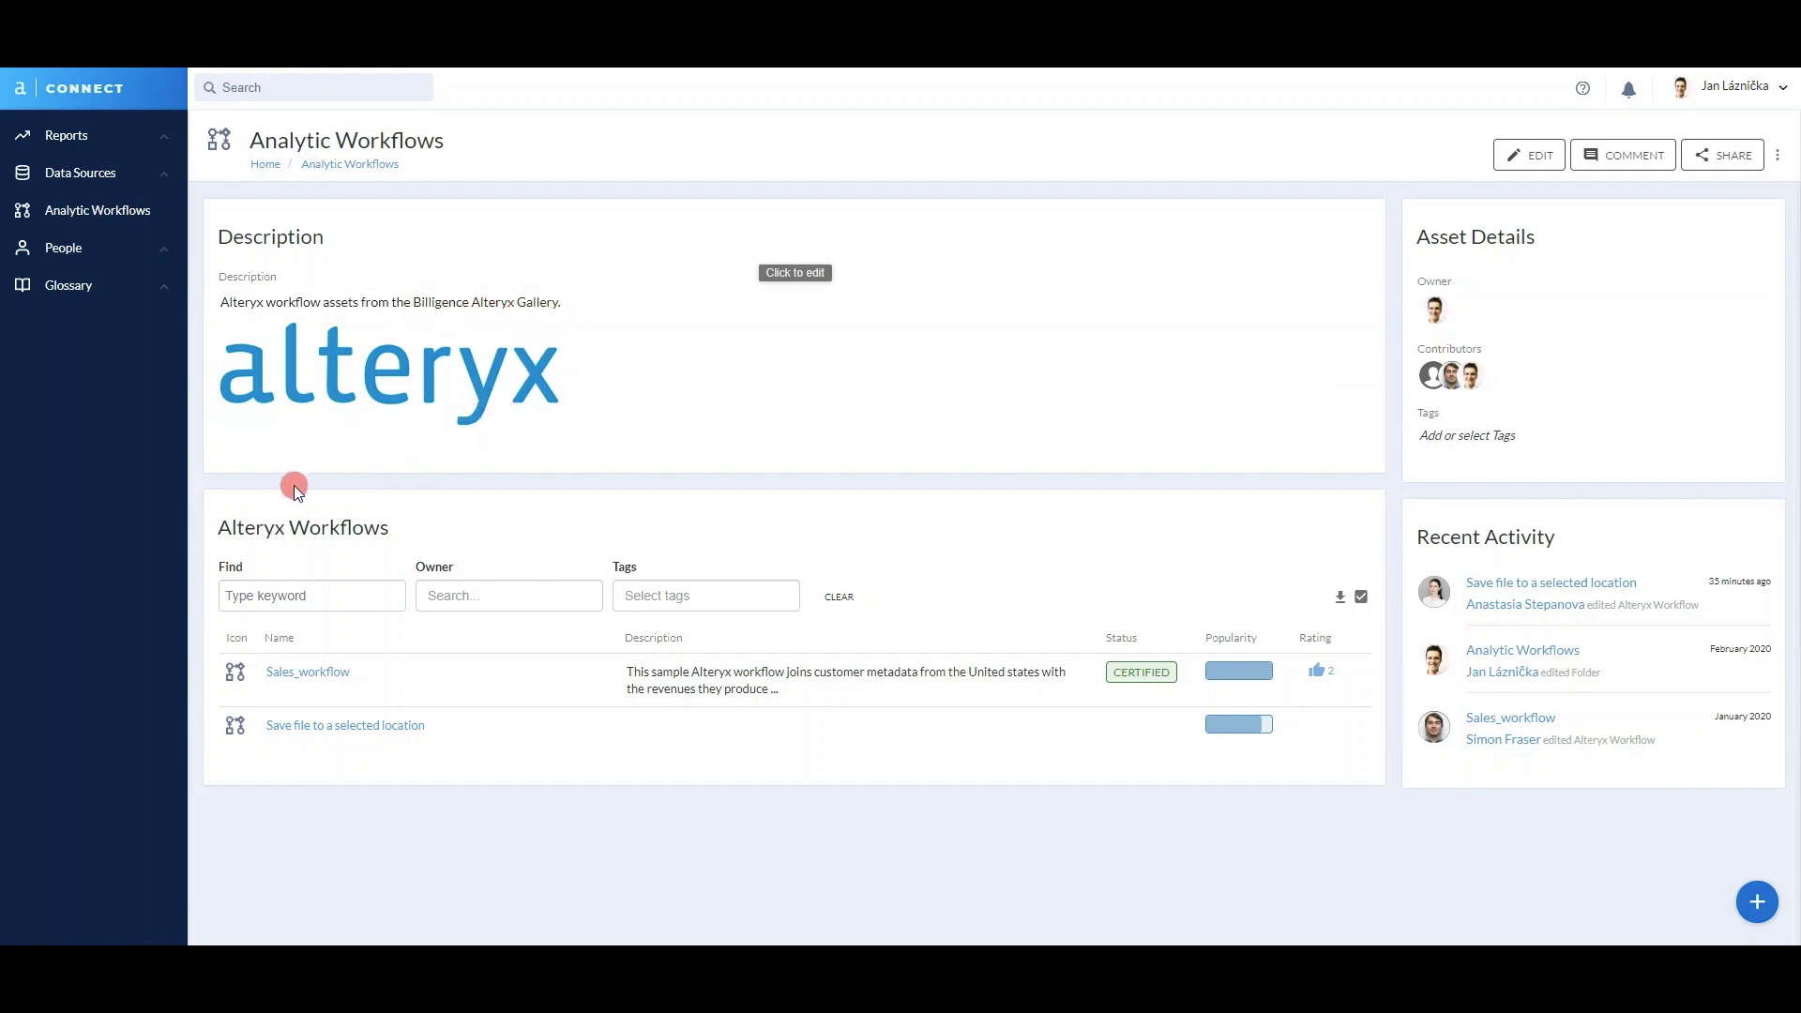
click(65, 294)
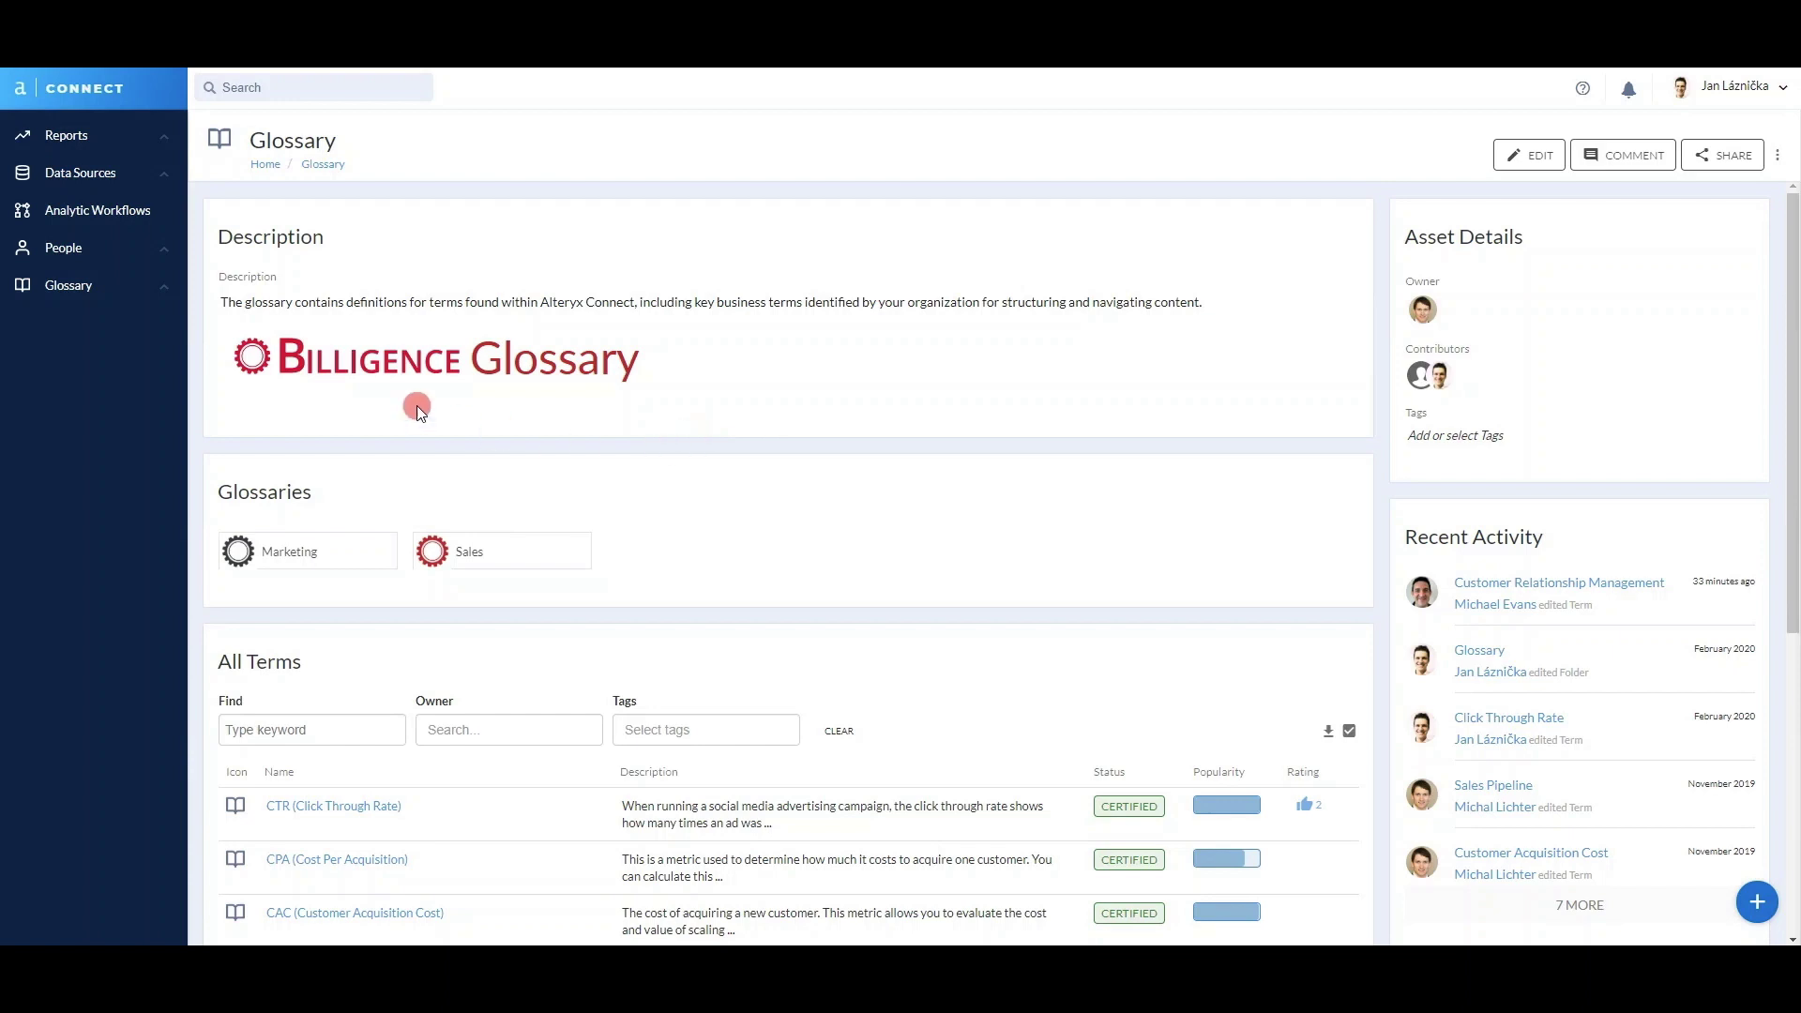
Browse the People directory of Connect users, then return to the Home page.
click(142, 96)
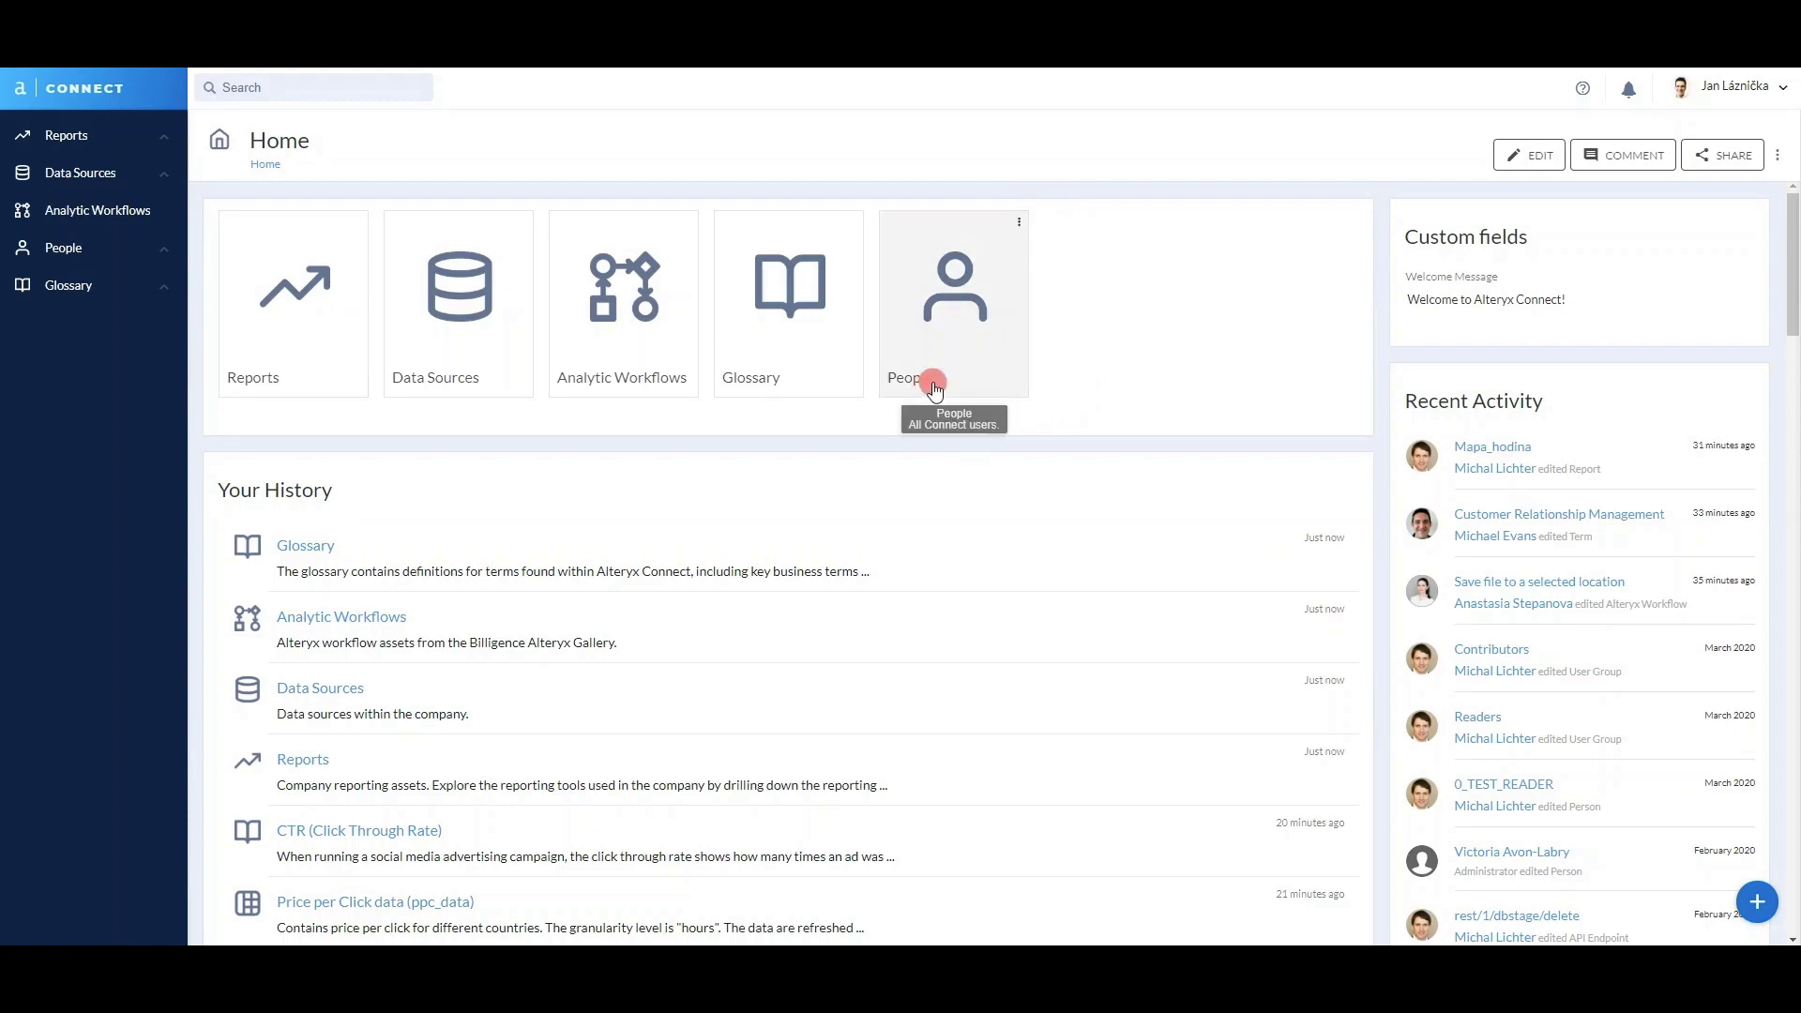
click(932, 380)
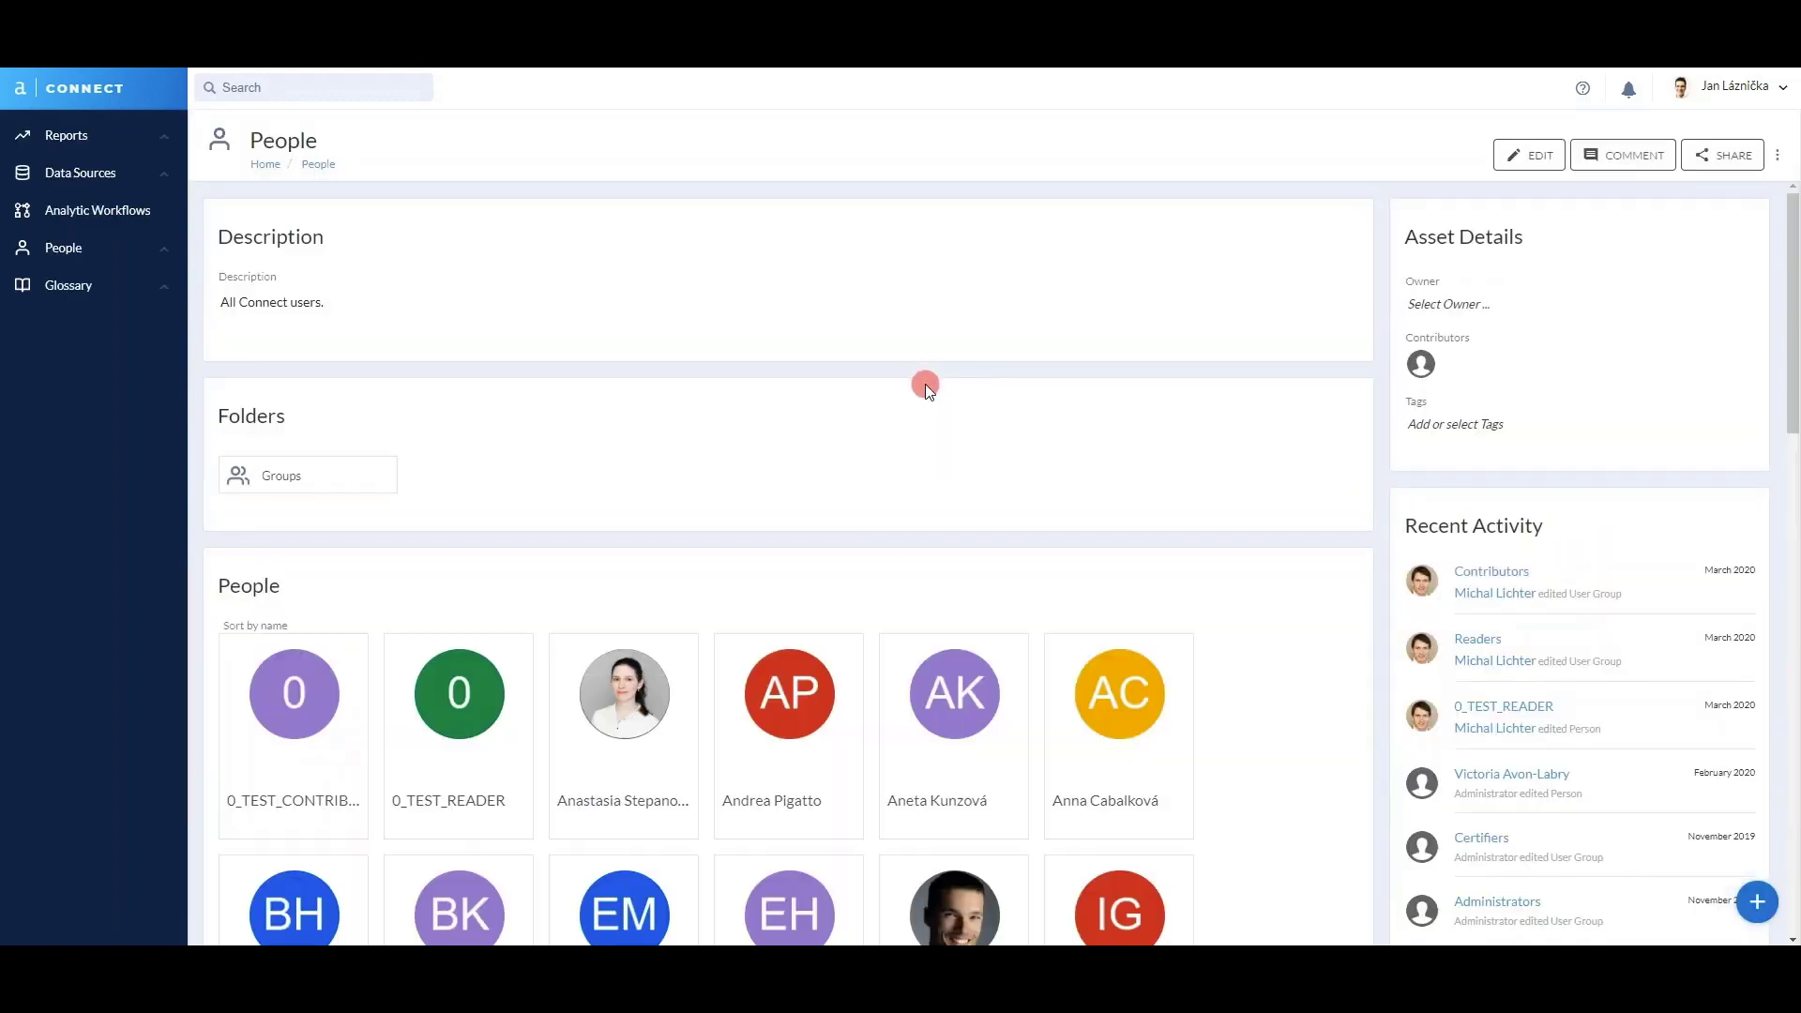
scroll(926, 384, down, 2)
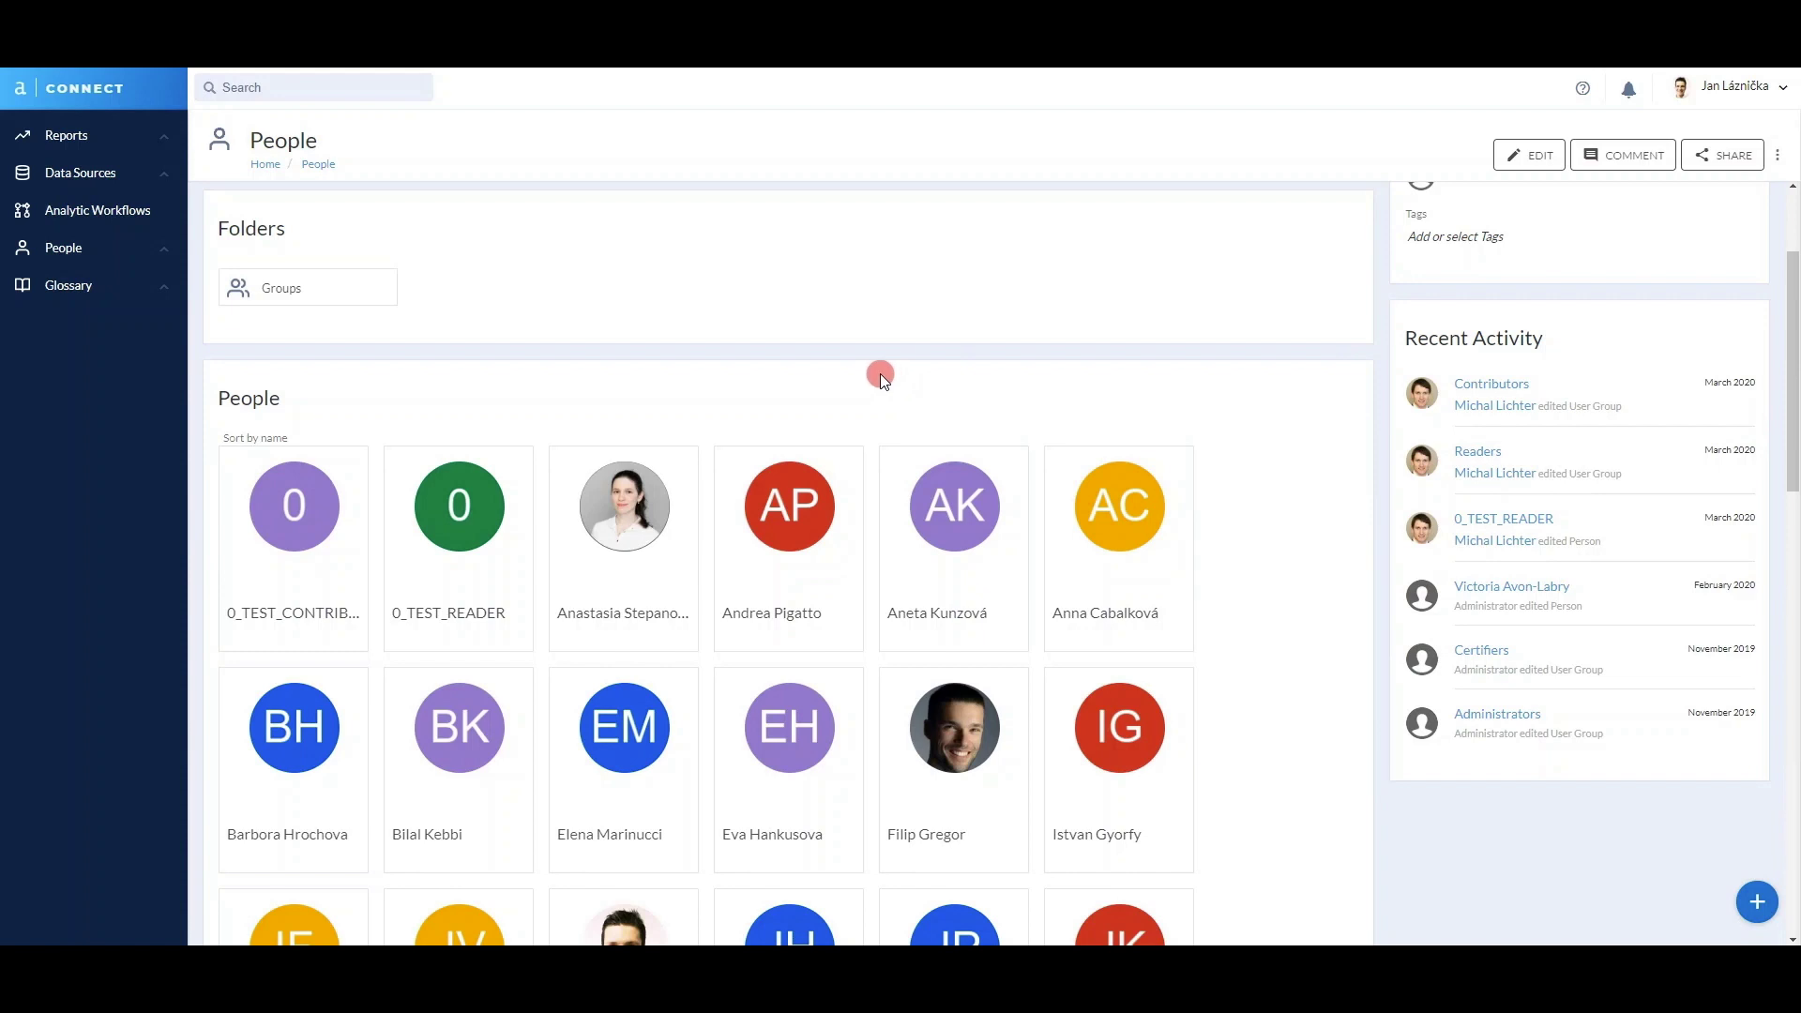
scroll(880, 374, up, 2)
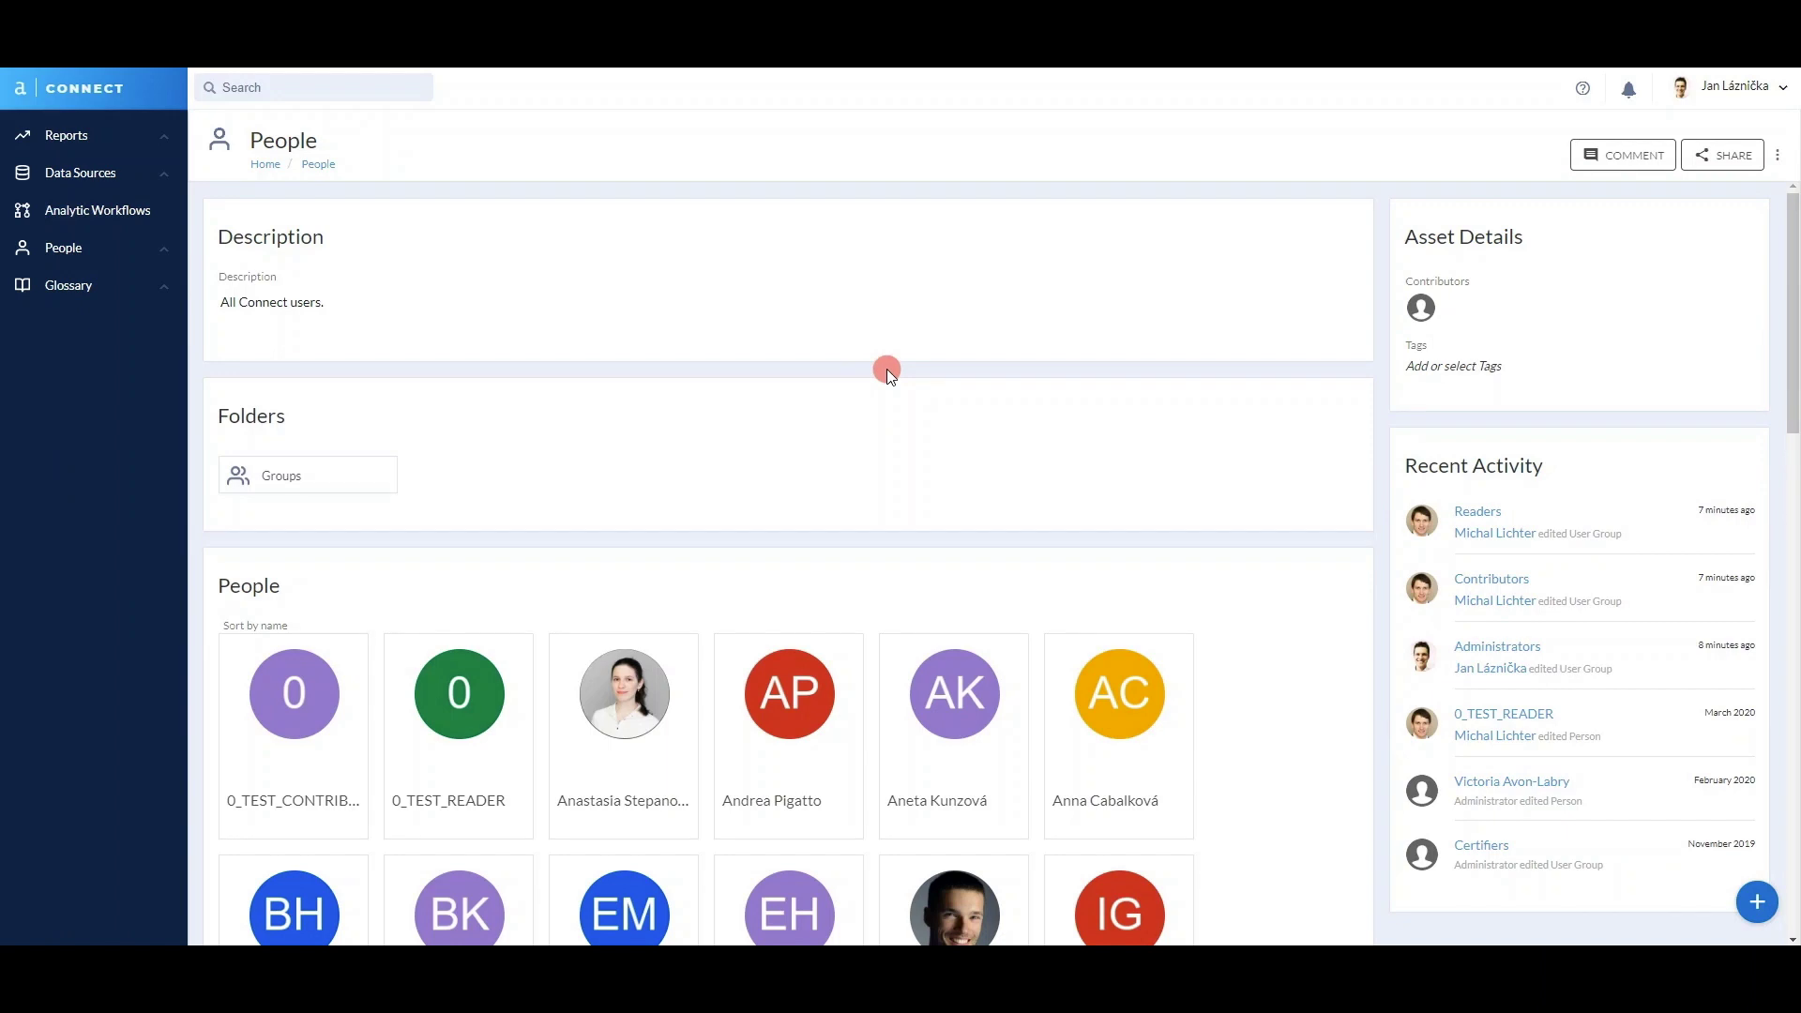
click(111, 90)
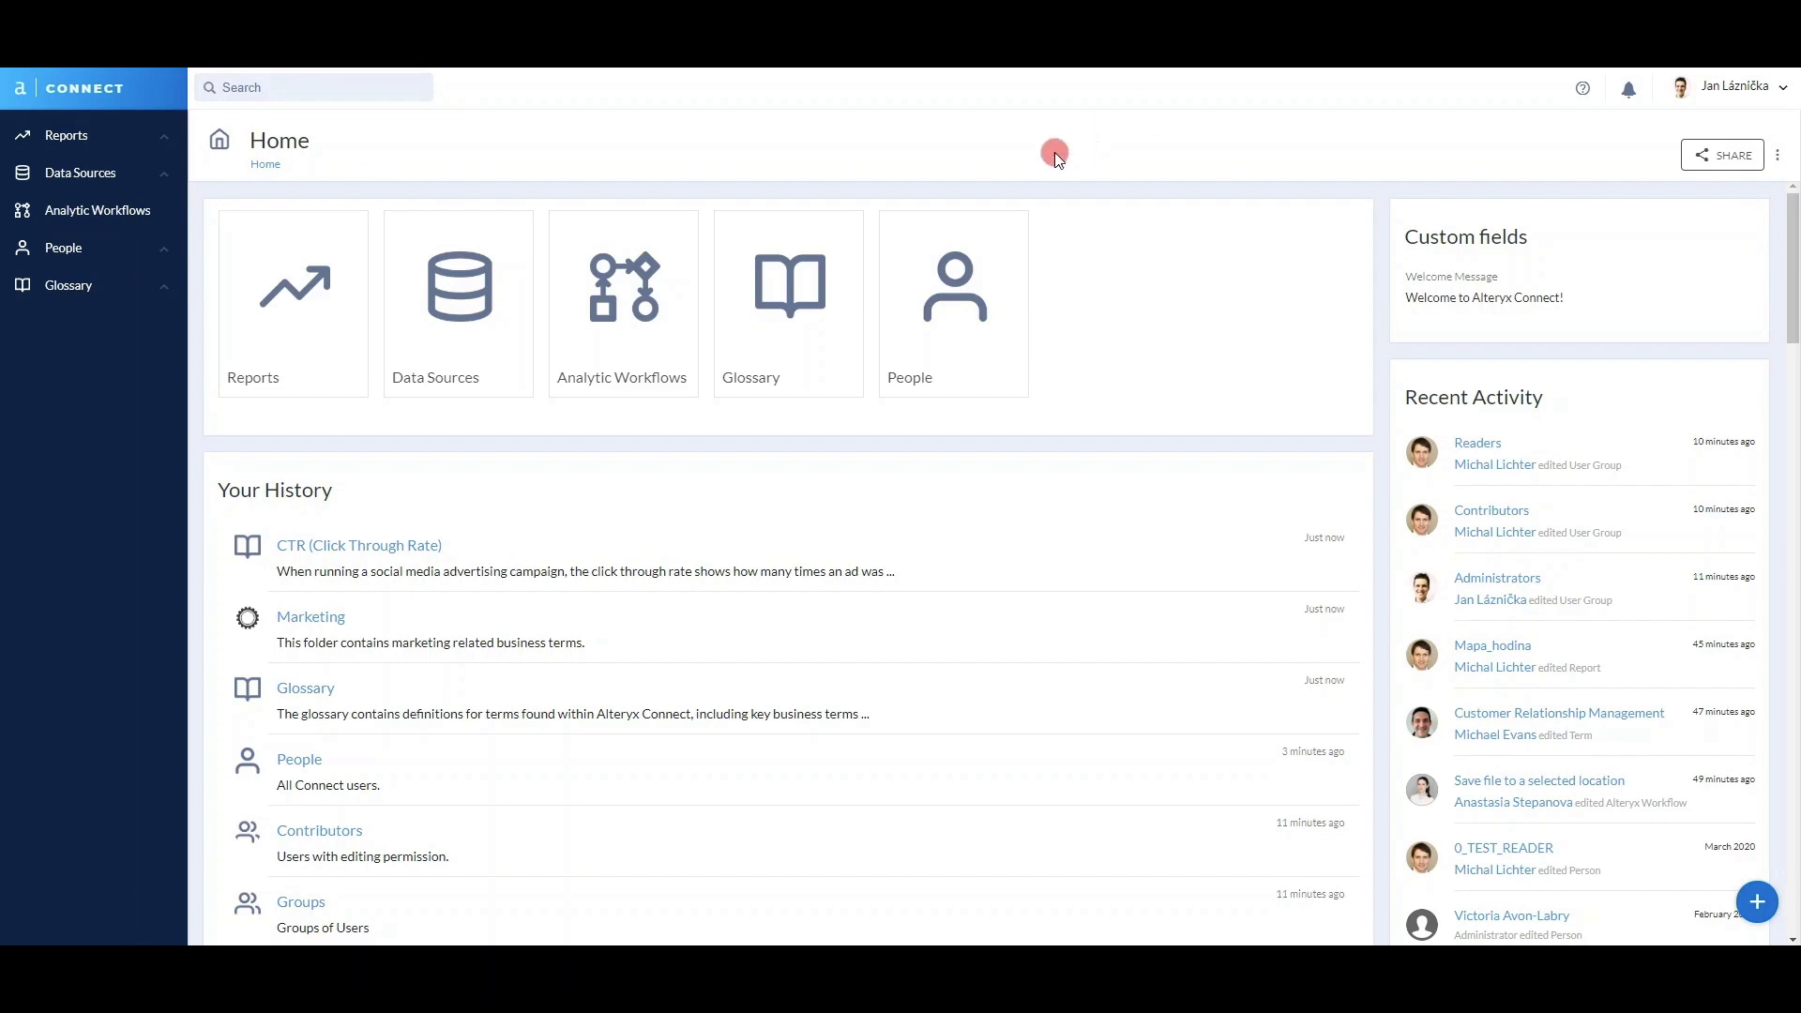
Open the Marketing glossary's CTR (Click Through Rate) term and follow its relationship to Marketing_project.
click(835, 263)
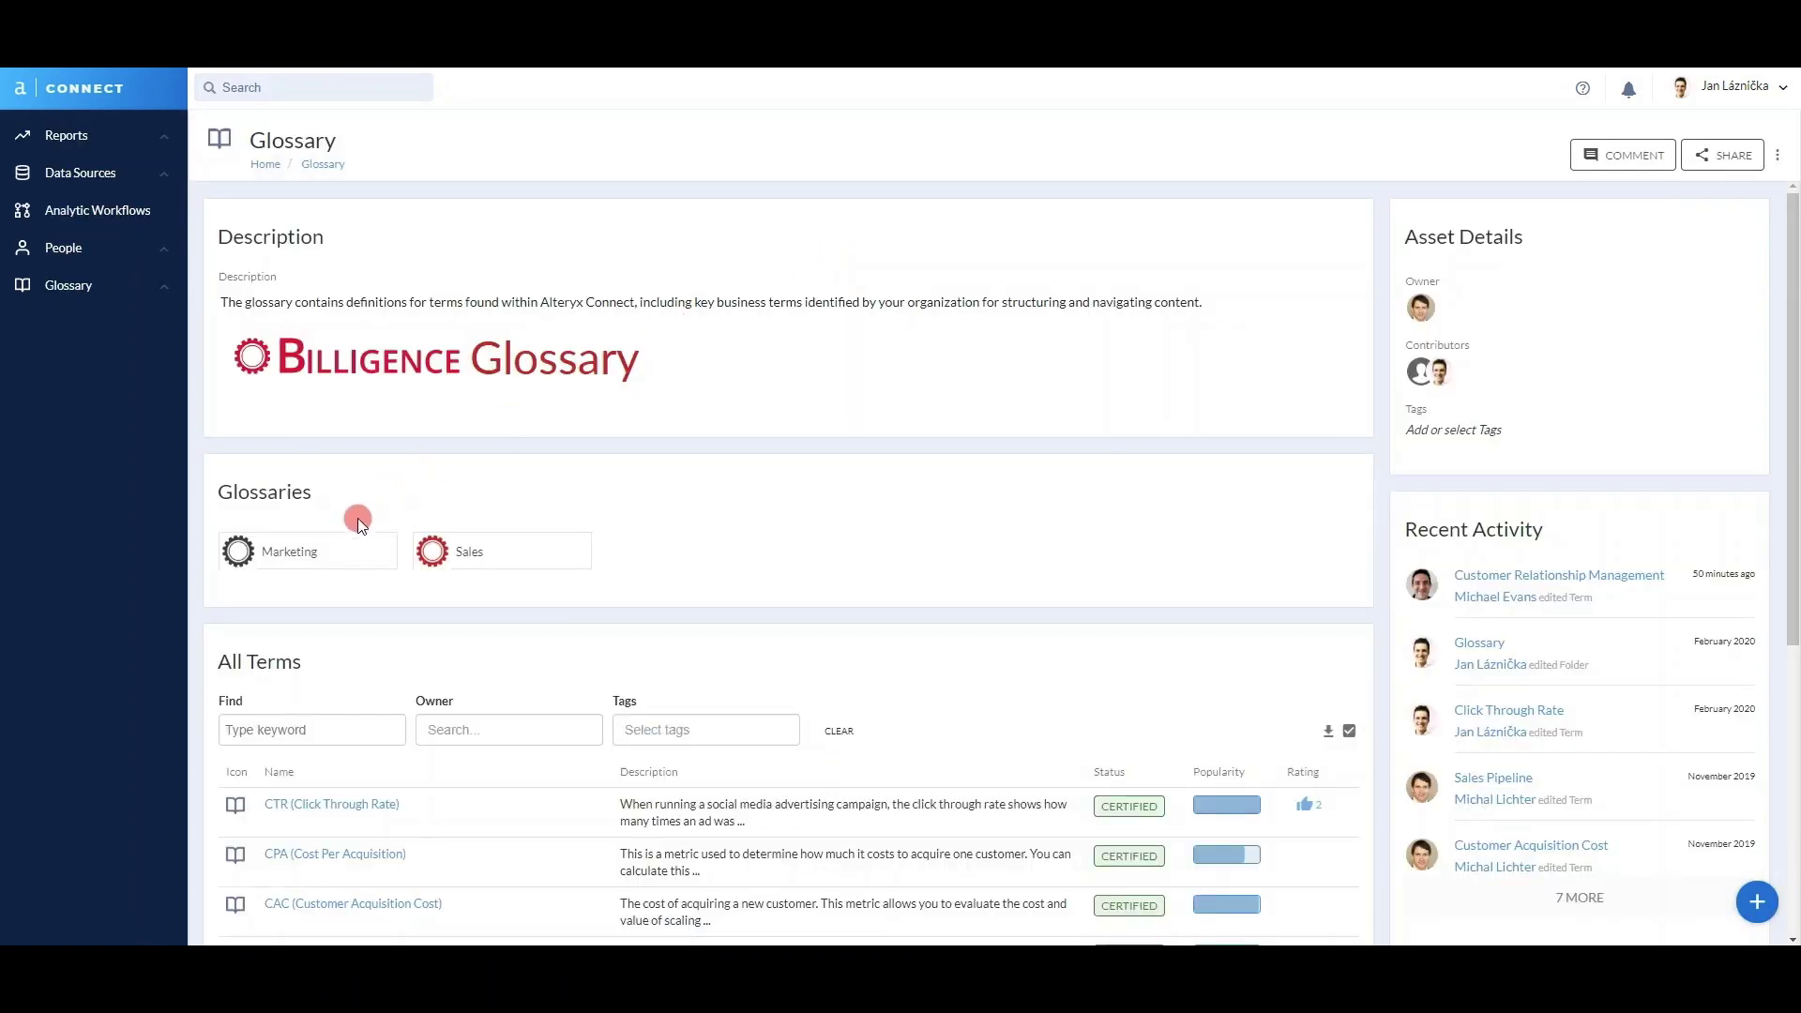
click(310, 555)
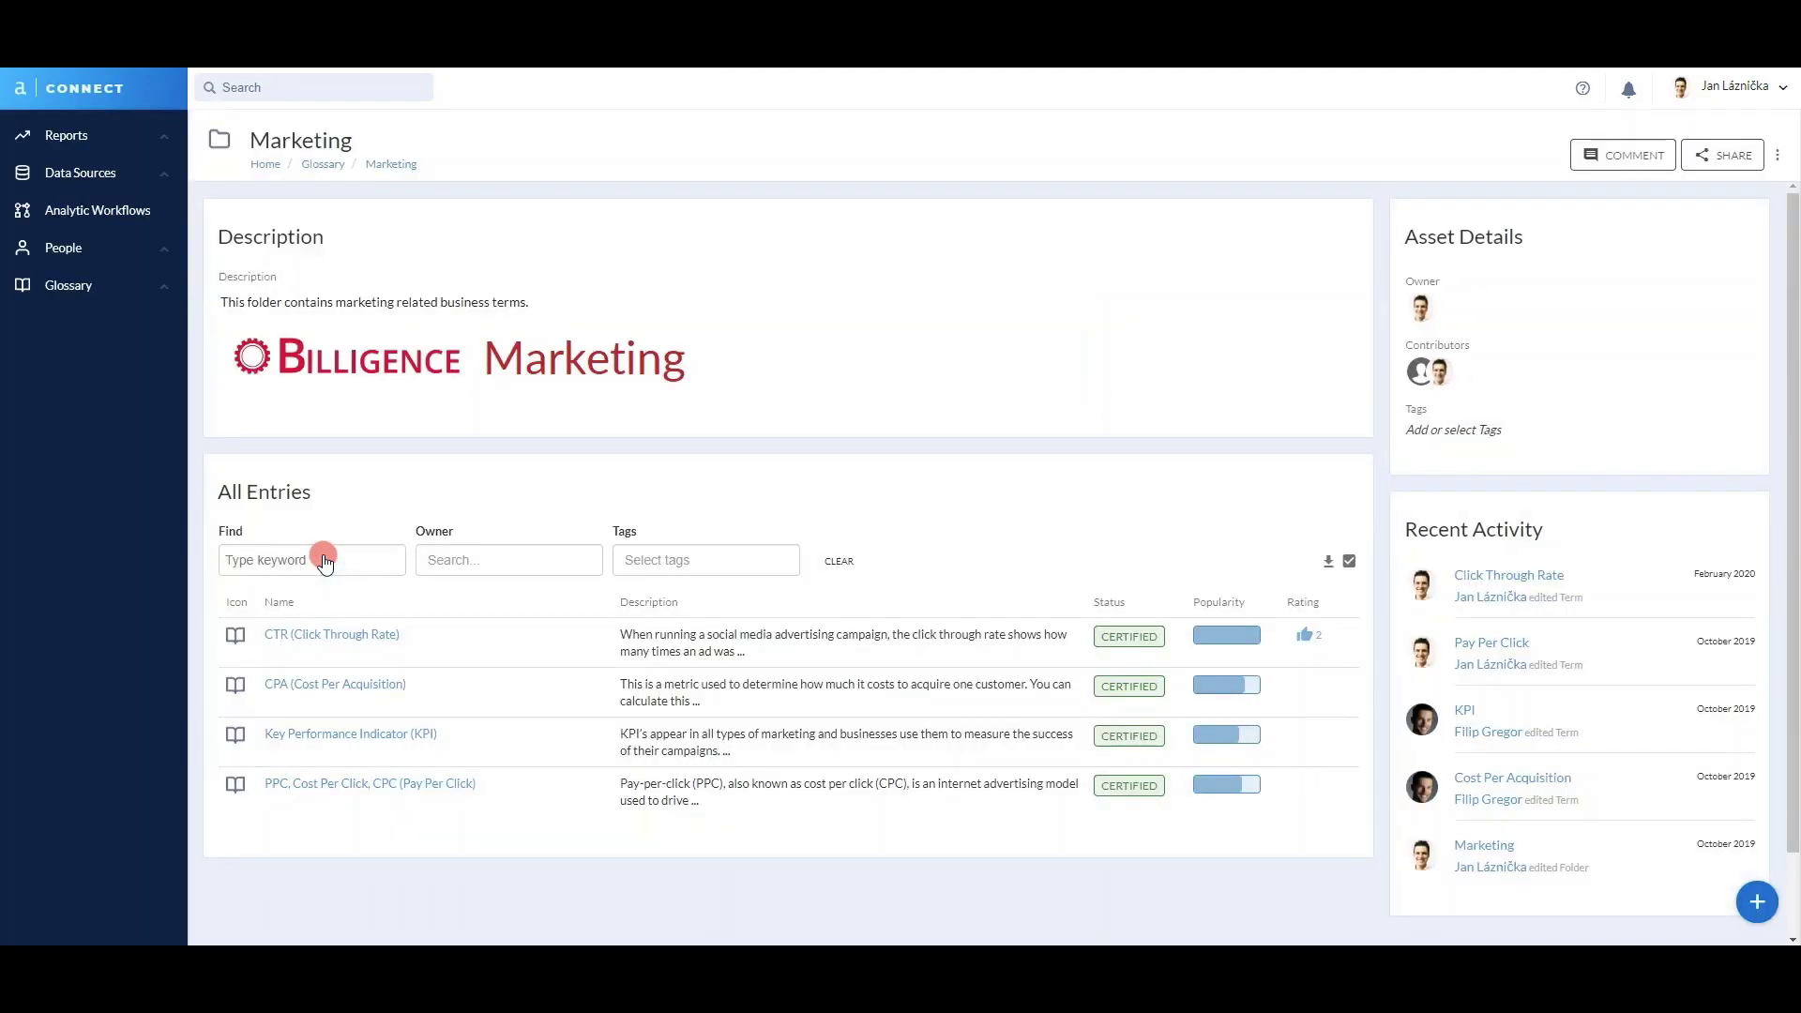
click(301, 644)
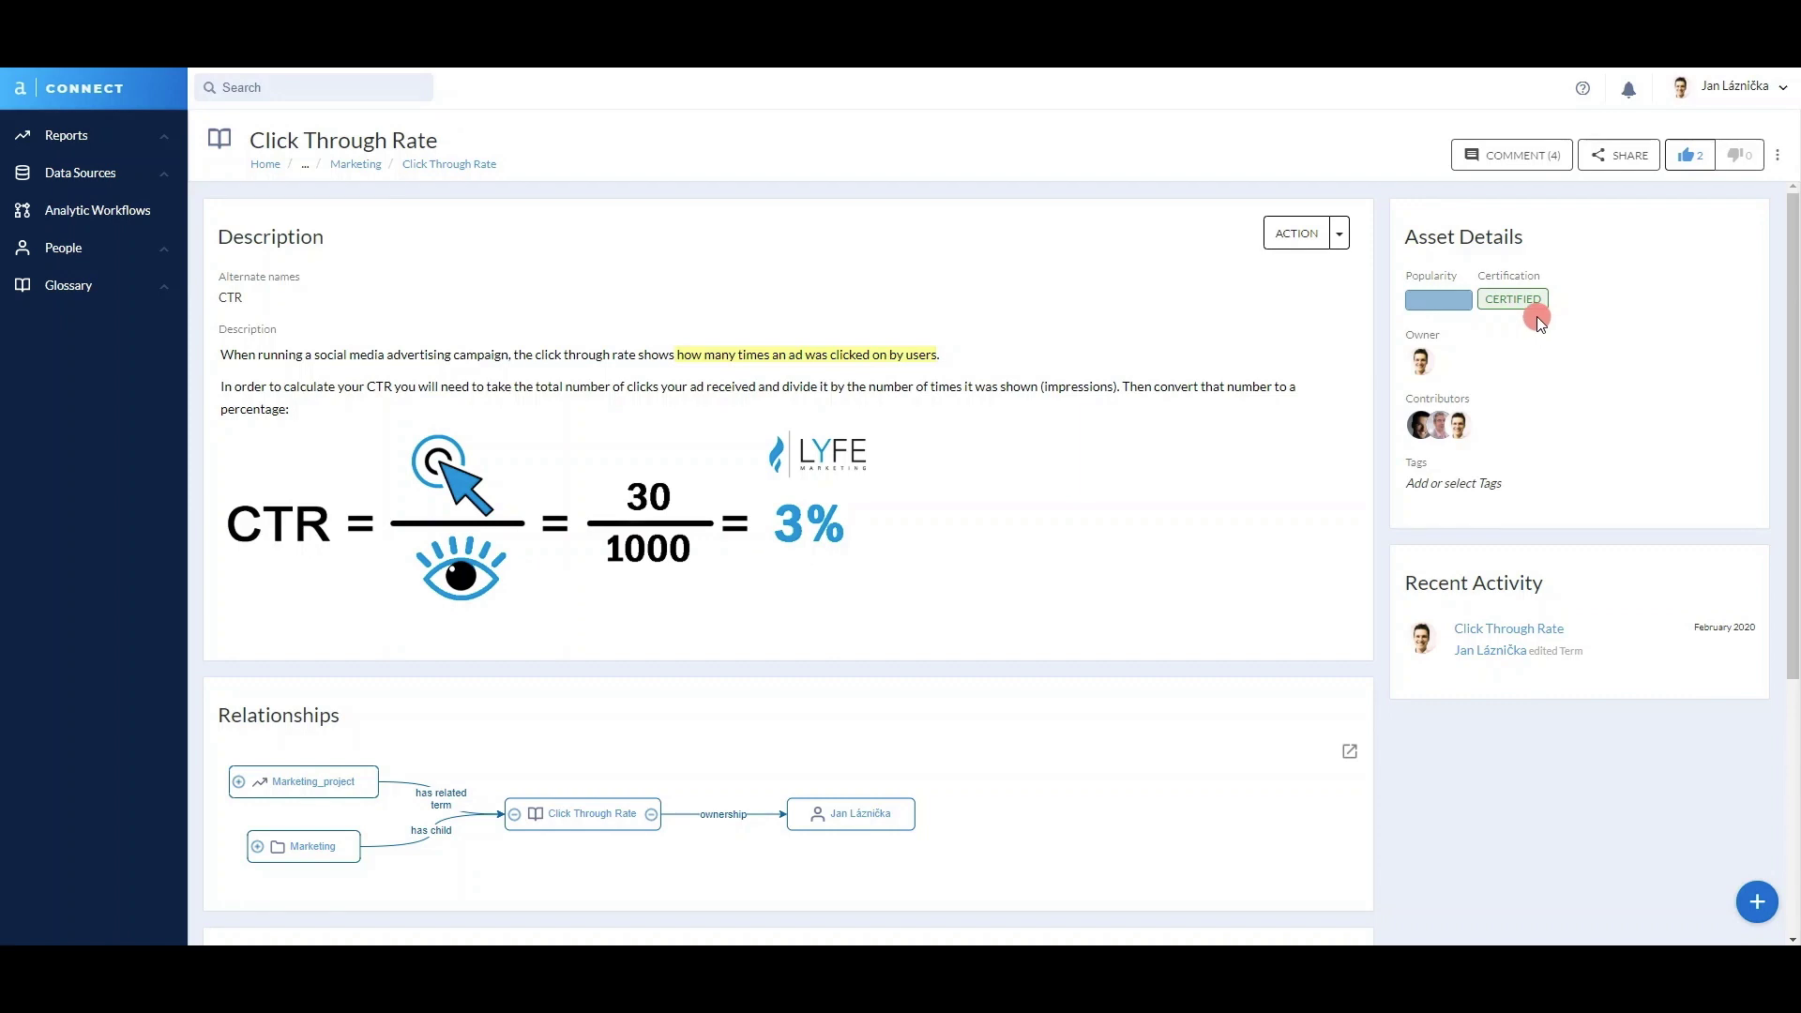
scroll(1537, 319, down, 1)
scroll(1524, 338, down, 3)
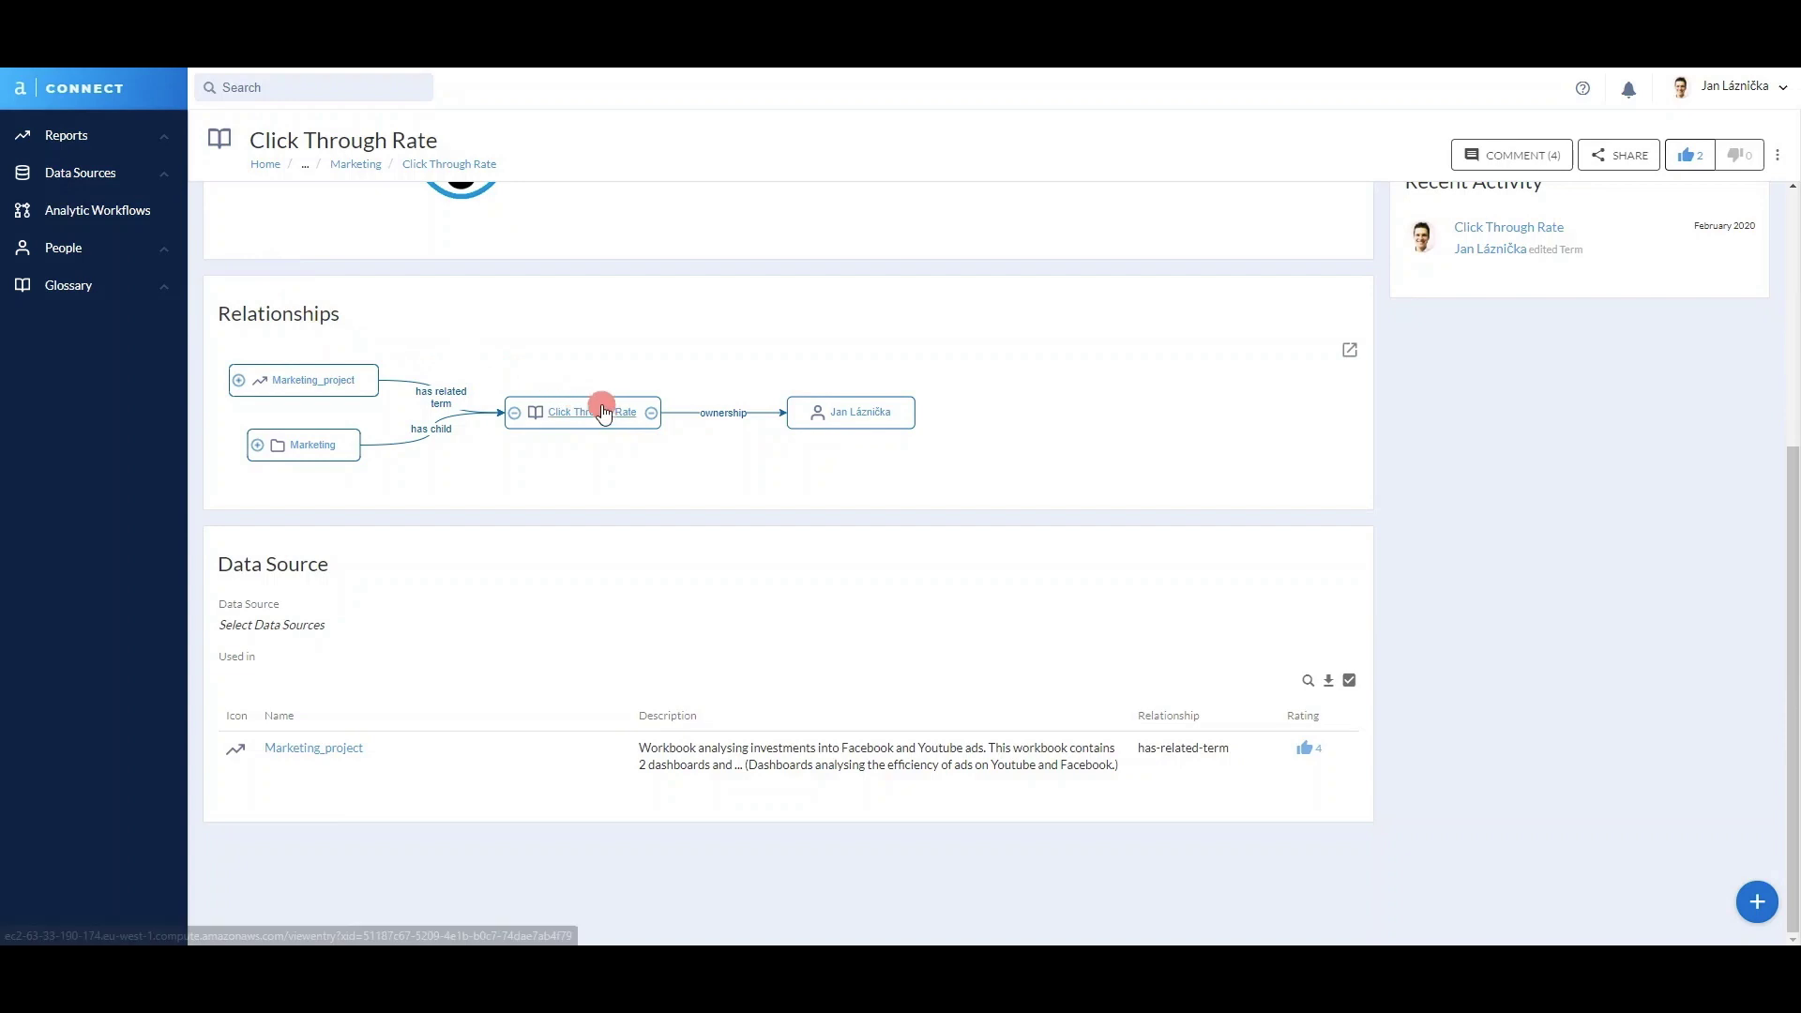
click(274, 384)
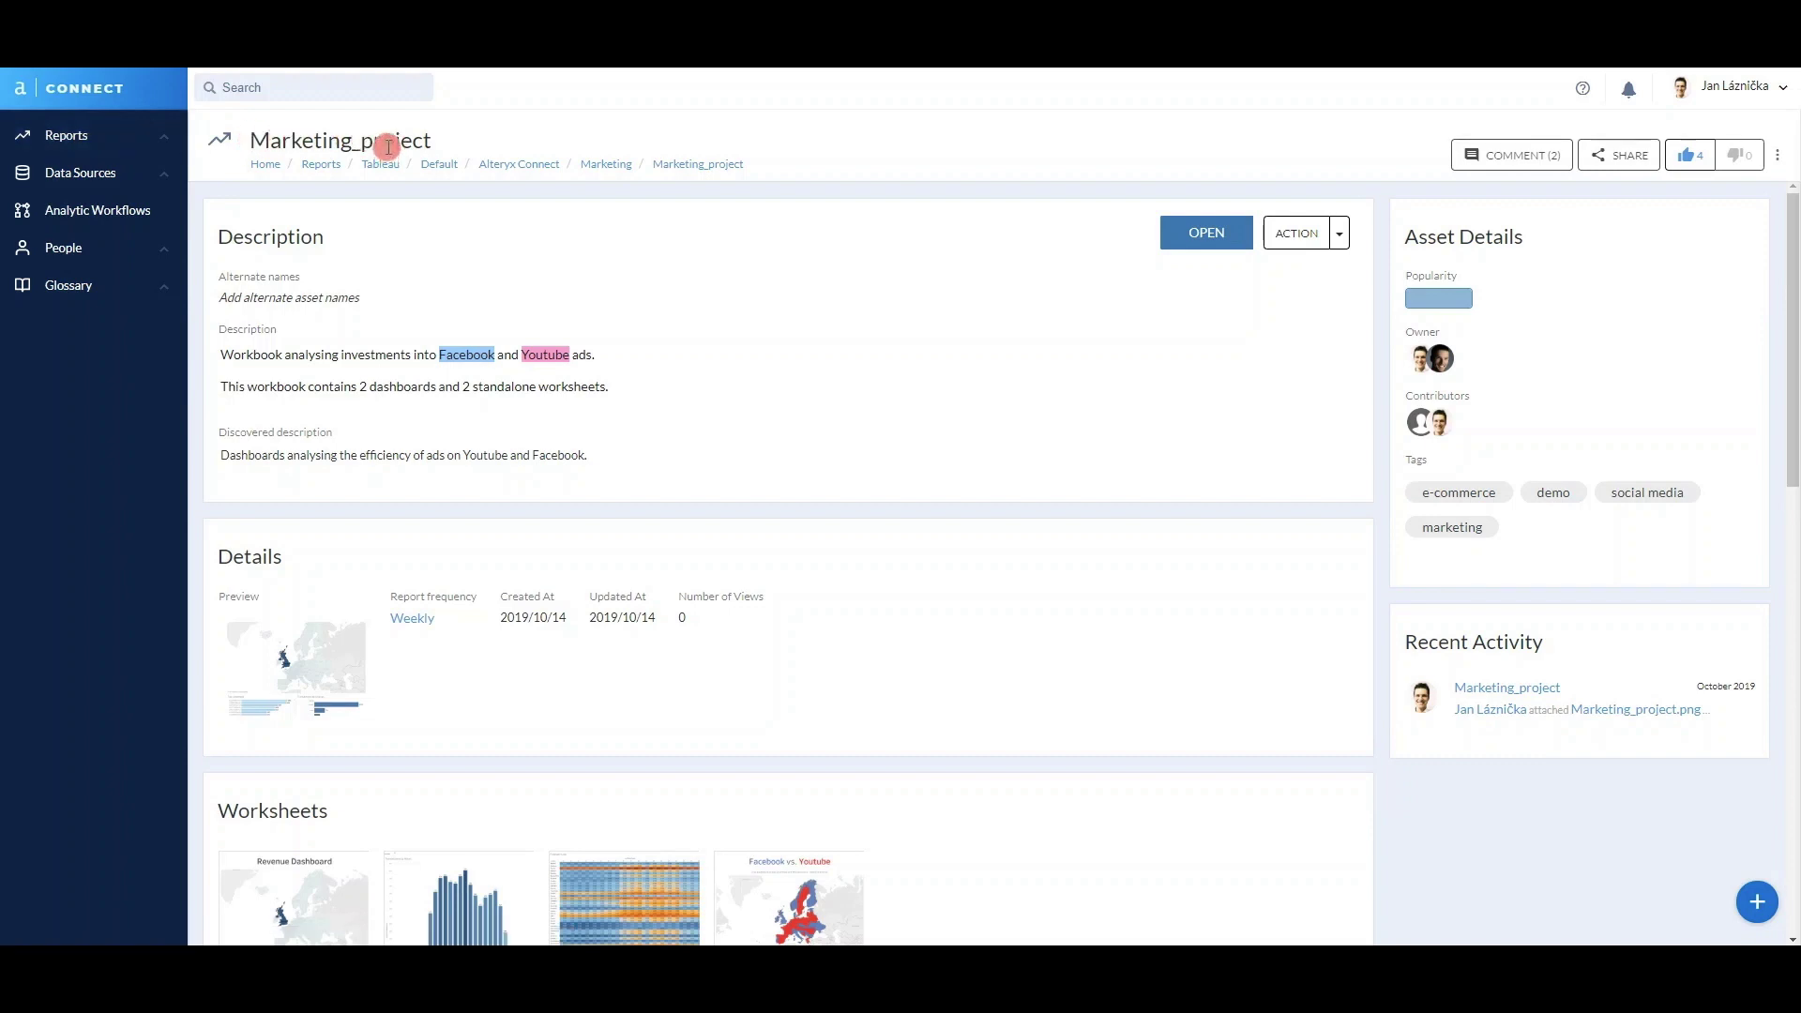
Expand the Marketing_project comment thread about other sources, then view the FB vs. YT Dashboard worksheet.
mouse_move(384, 168)
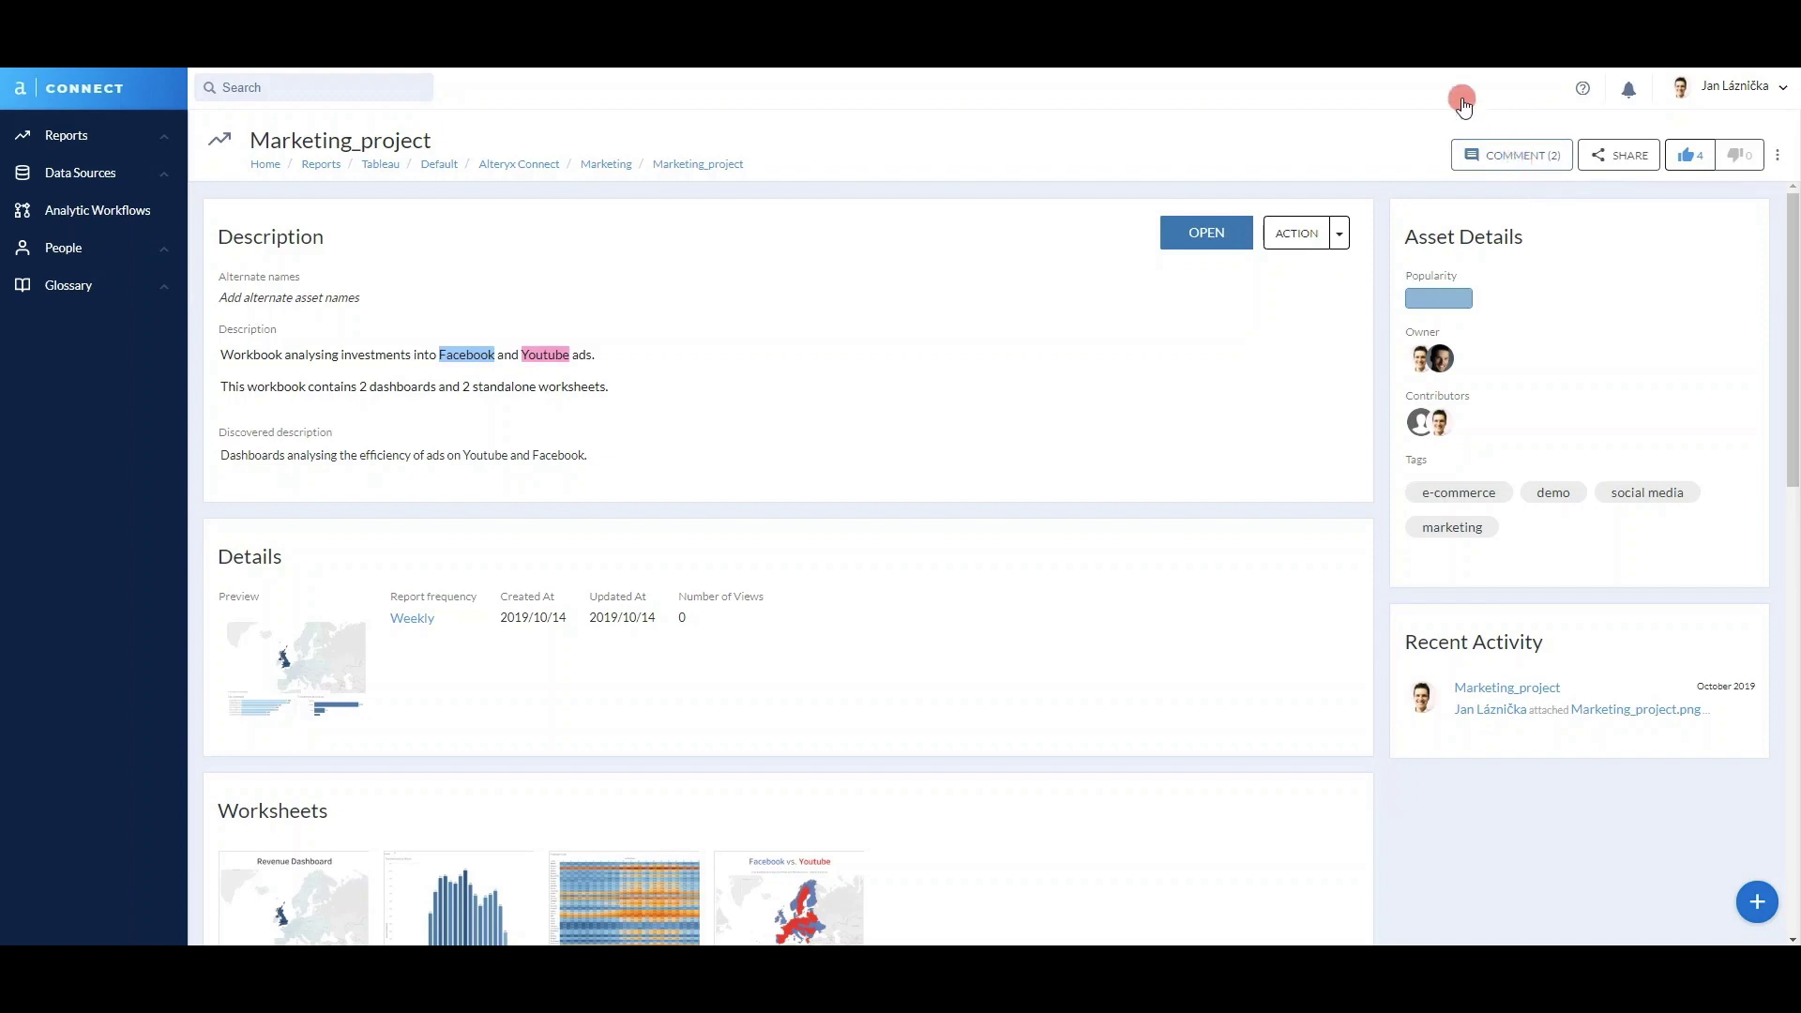
click(1480, 155)
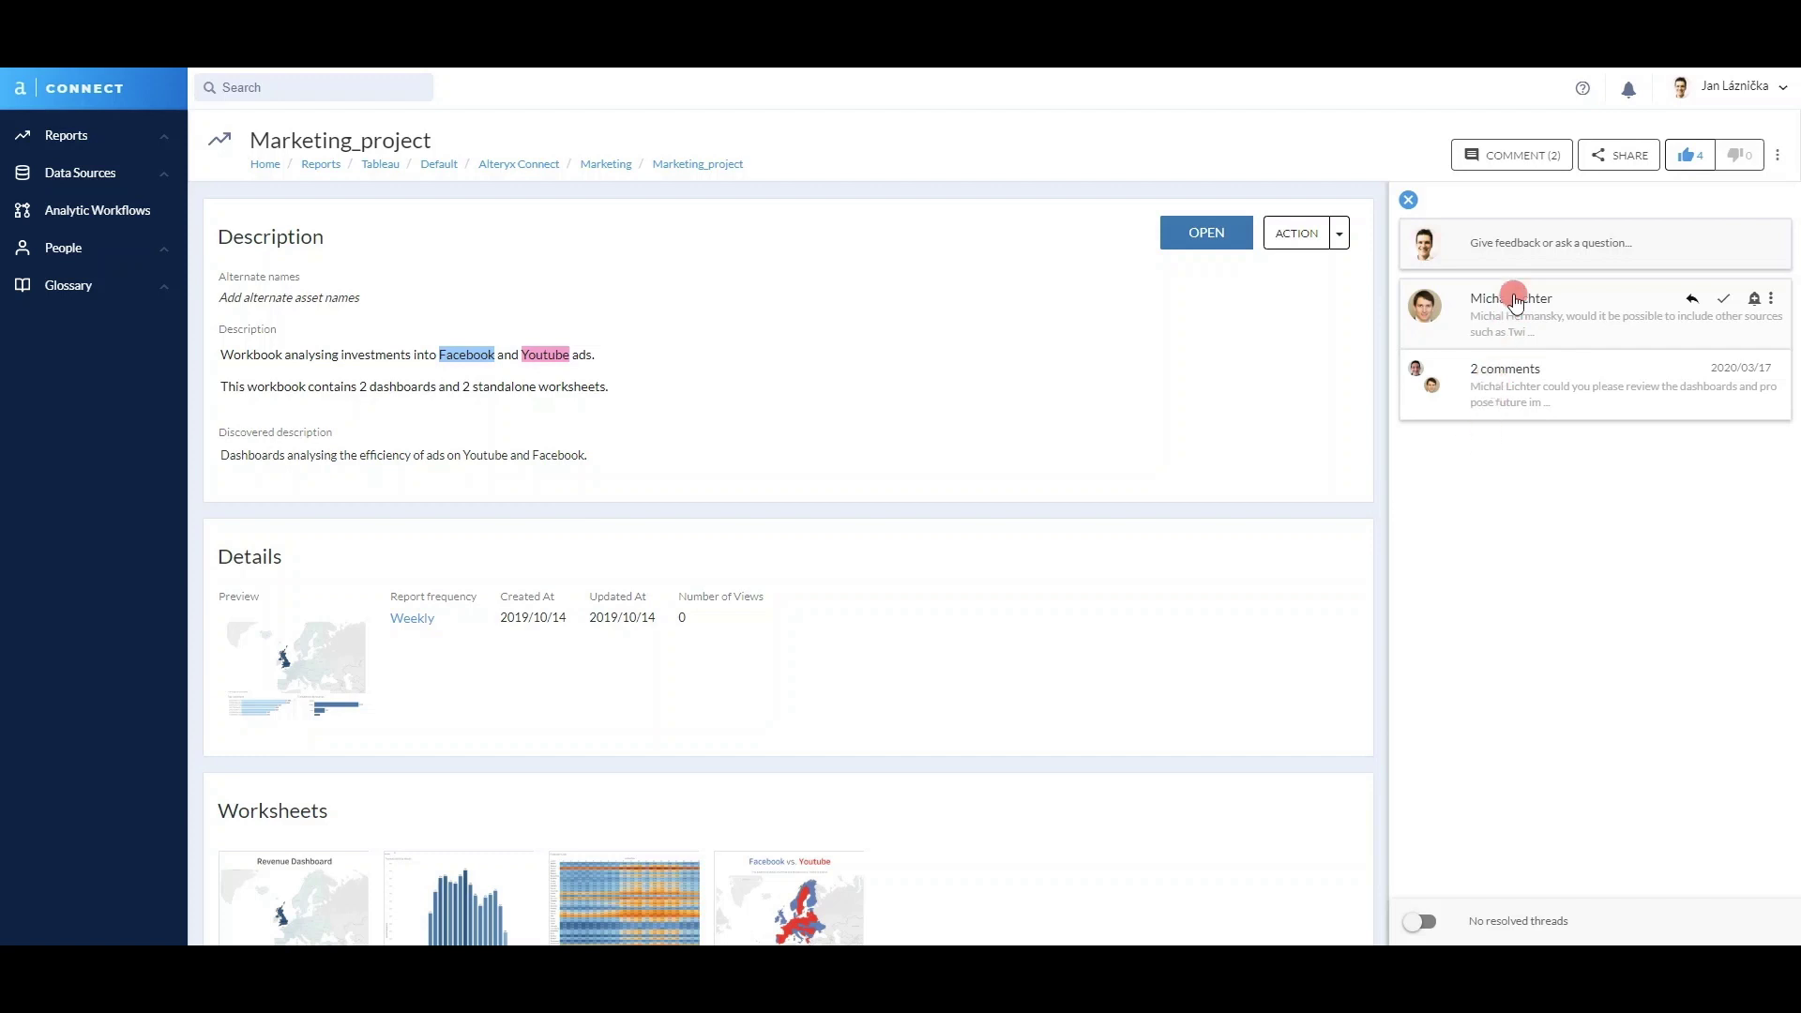
click(1508, 326)
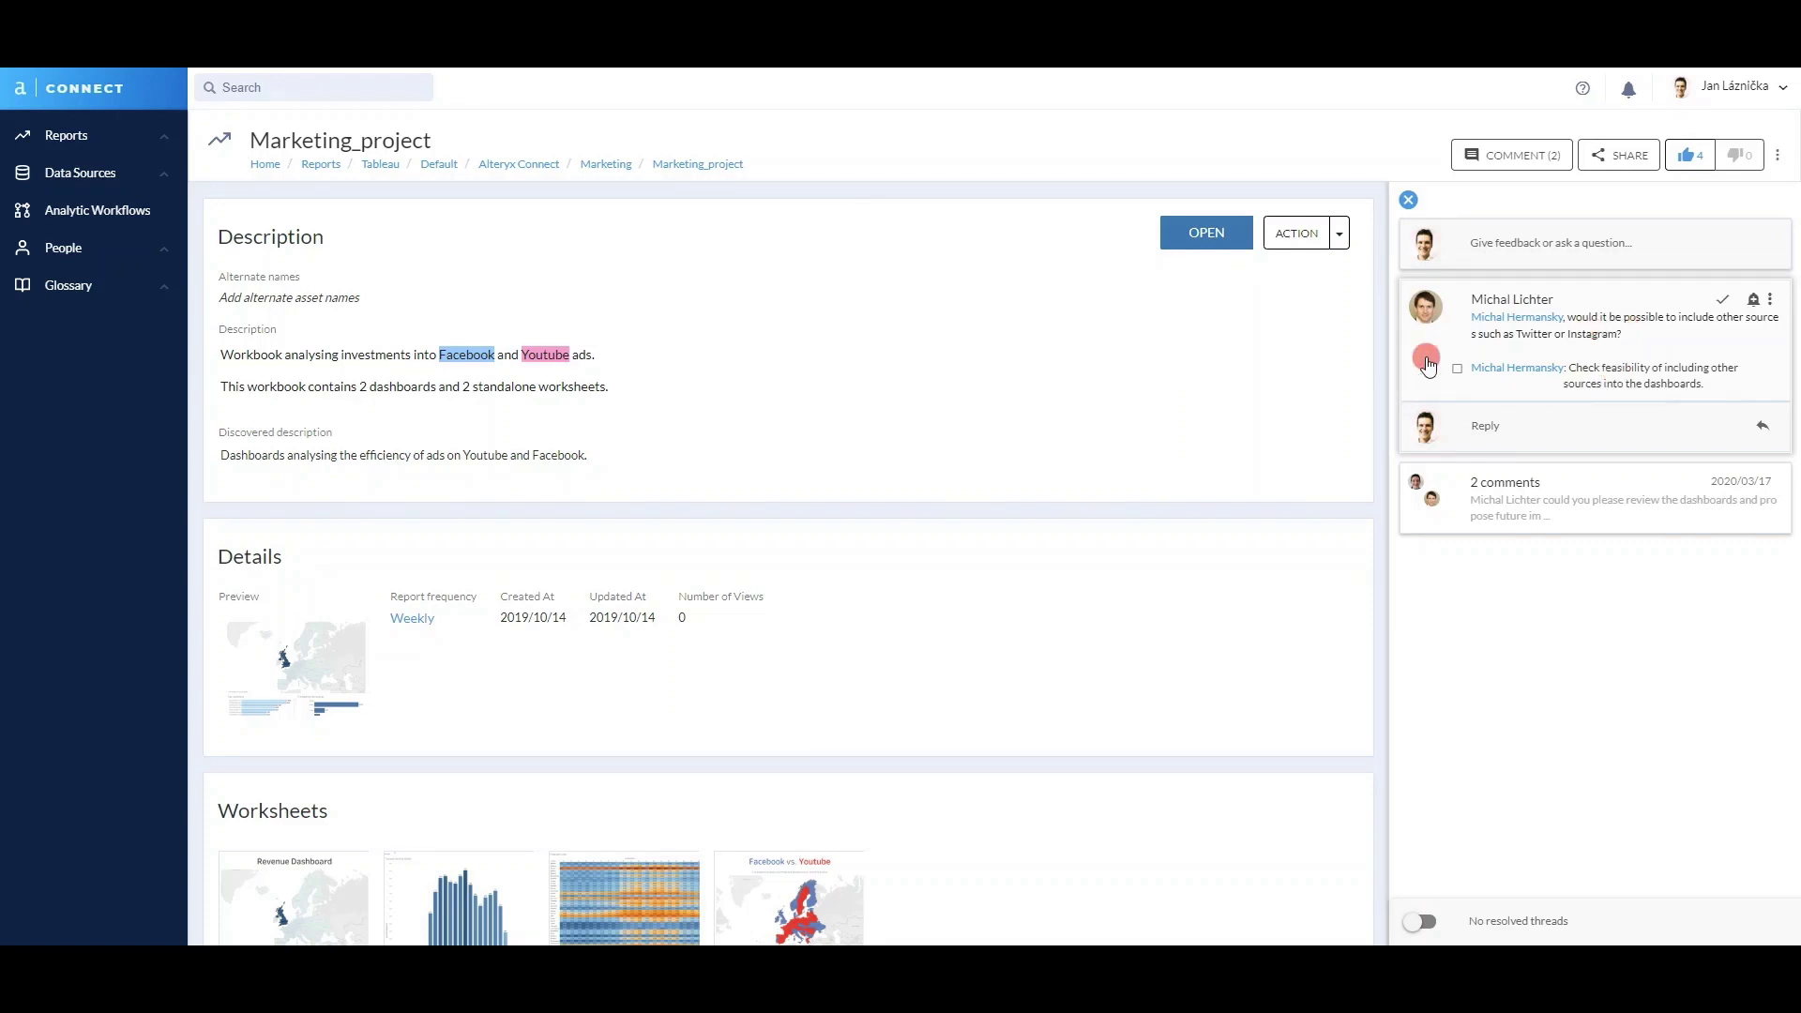
scroll(909, 521, down, 6)
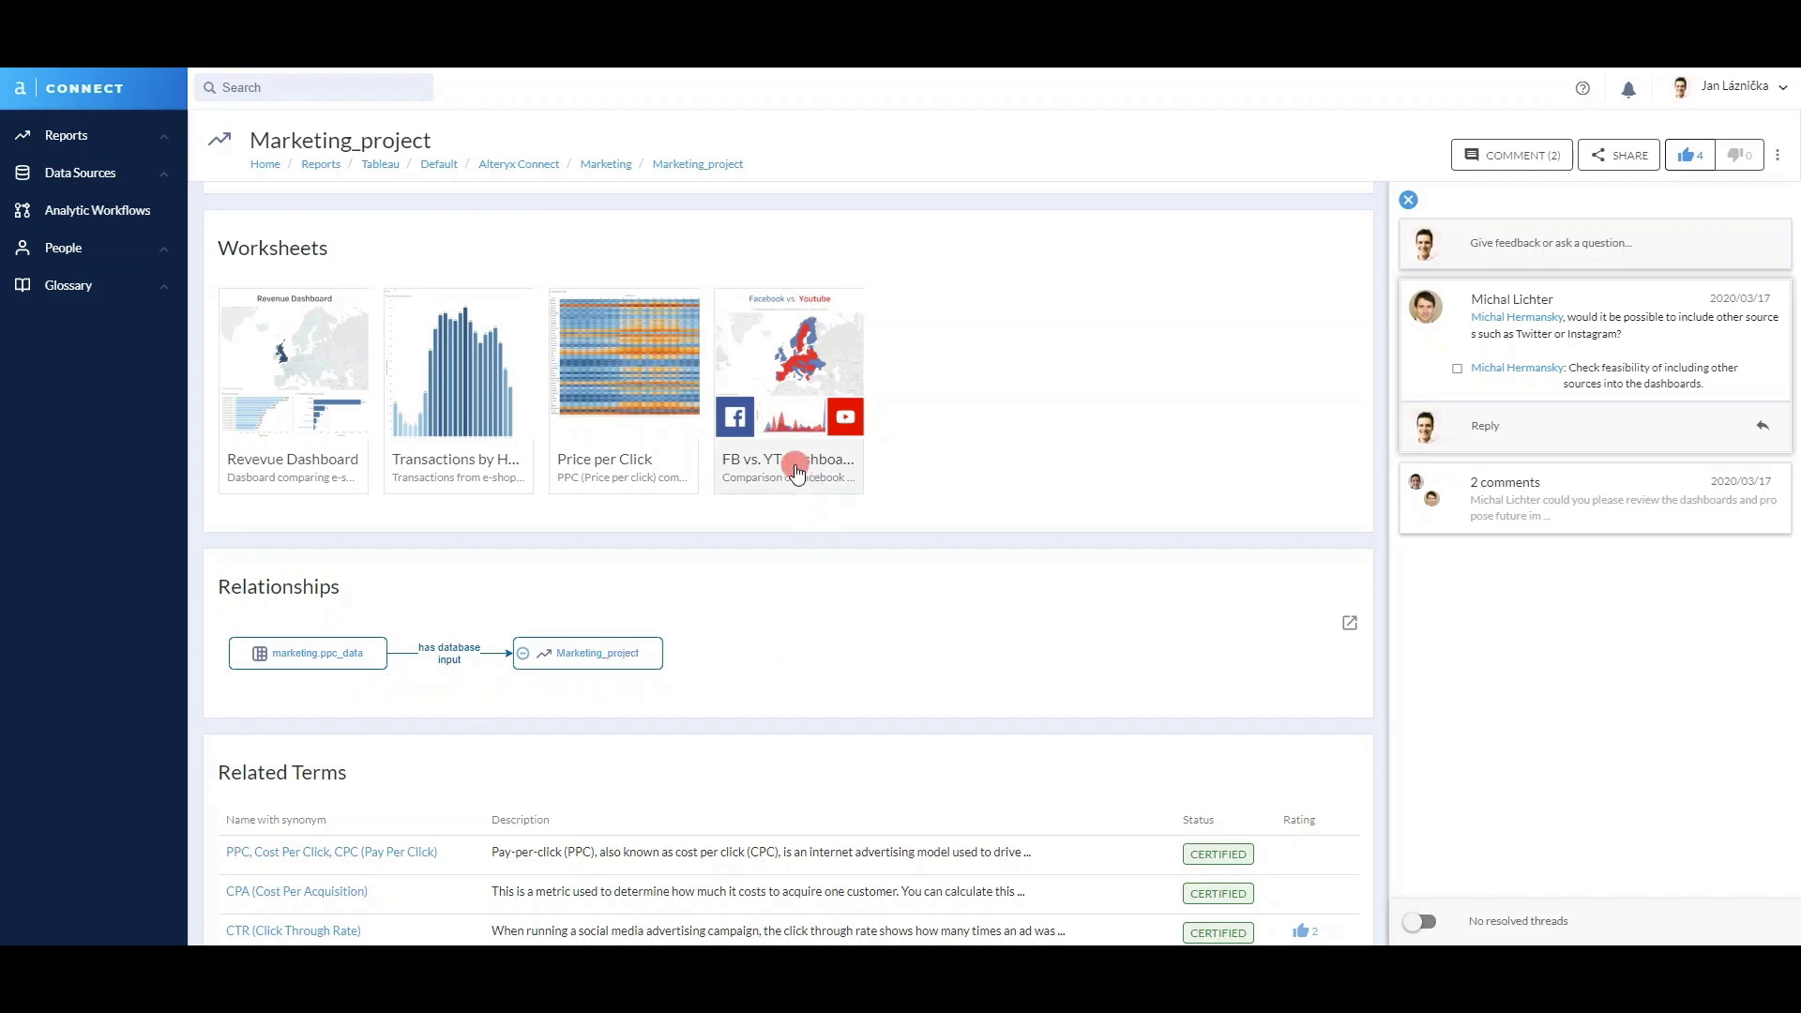
click(781, 385)
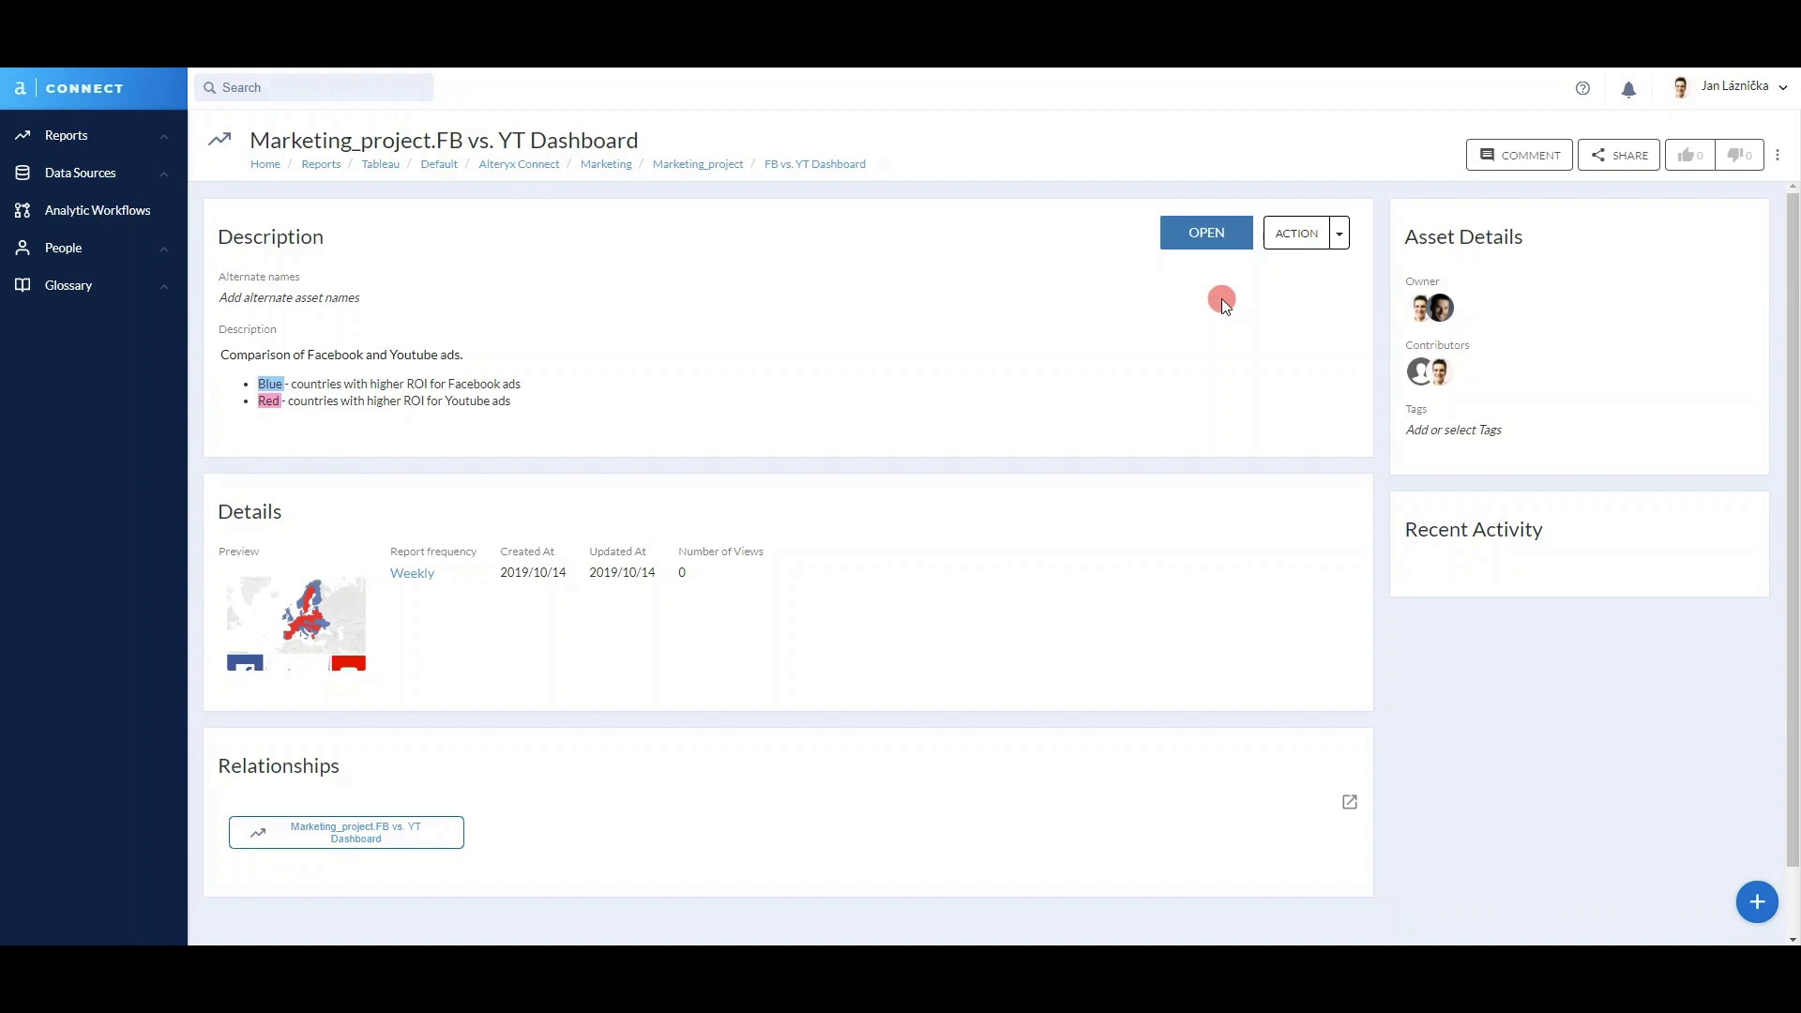
Launch the FB vs. YT Dashboard in Tableau Online.
click(1189, 242)
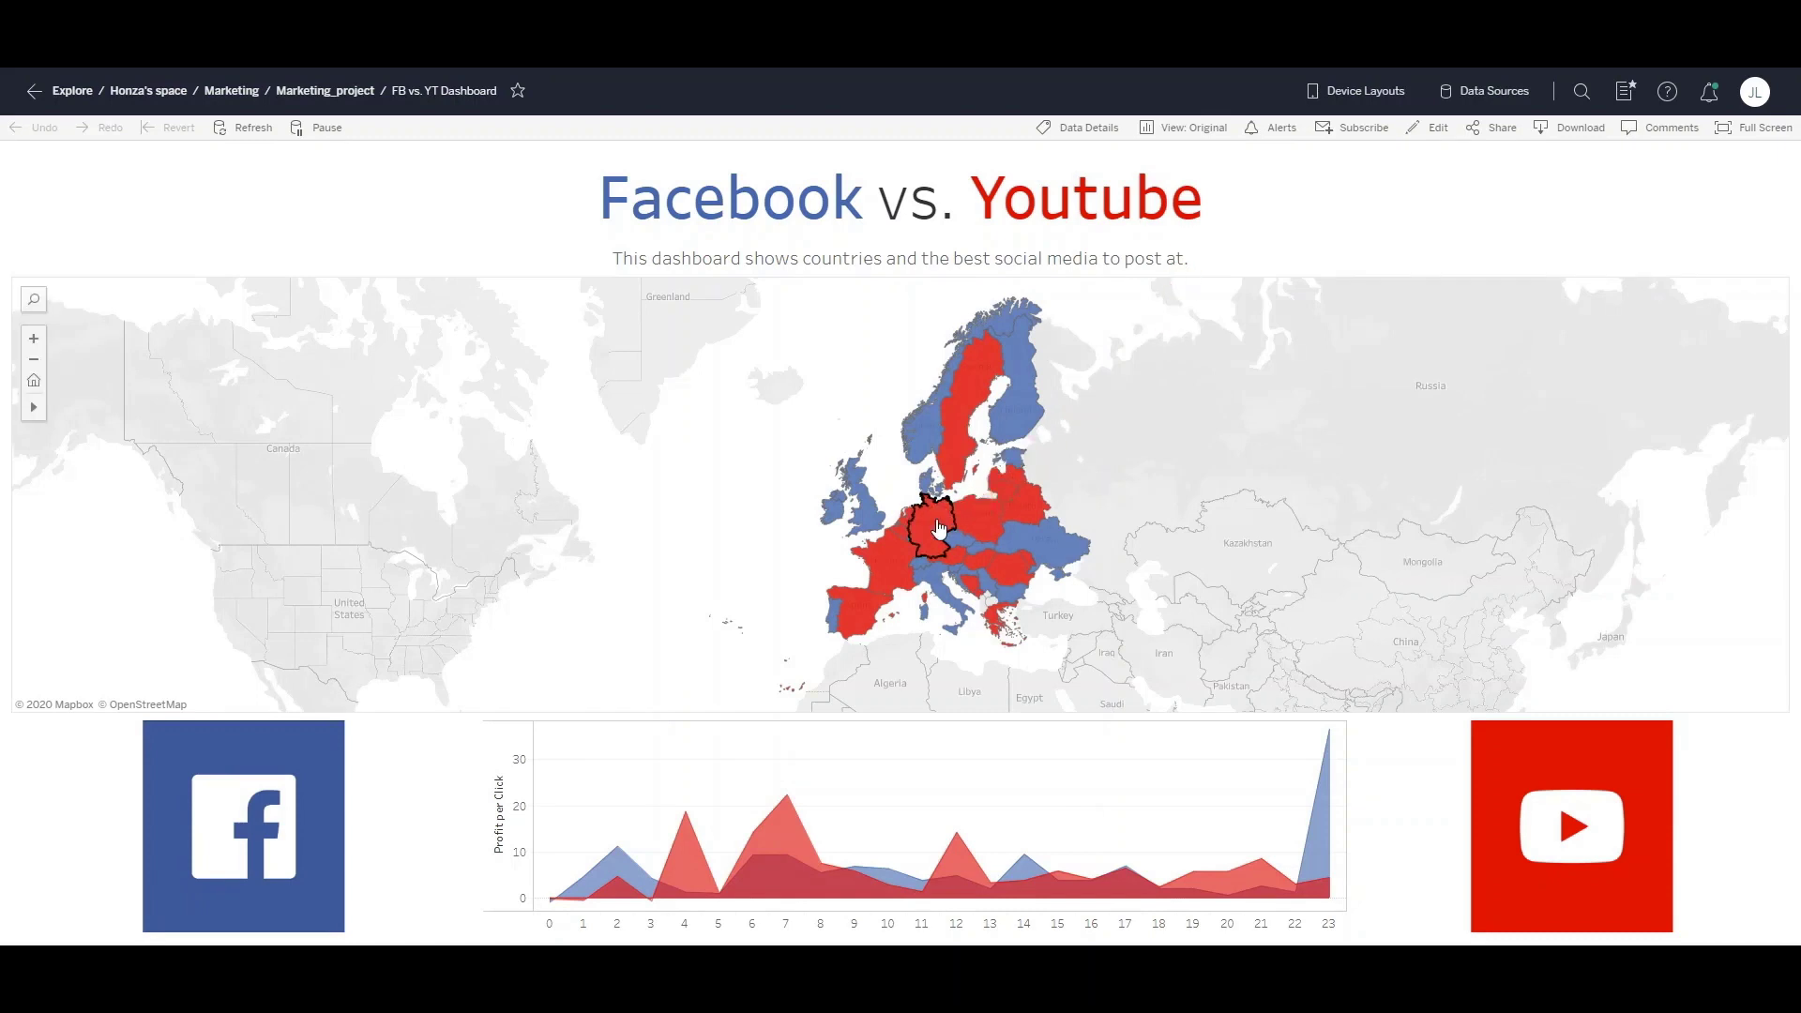
Filter the Facebook vs. Youtube dashboard map to Germany, then to Poland.
click(938, 528)
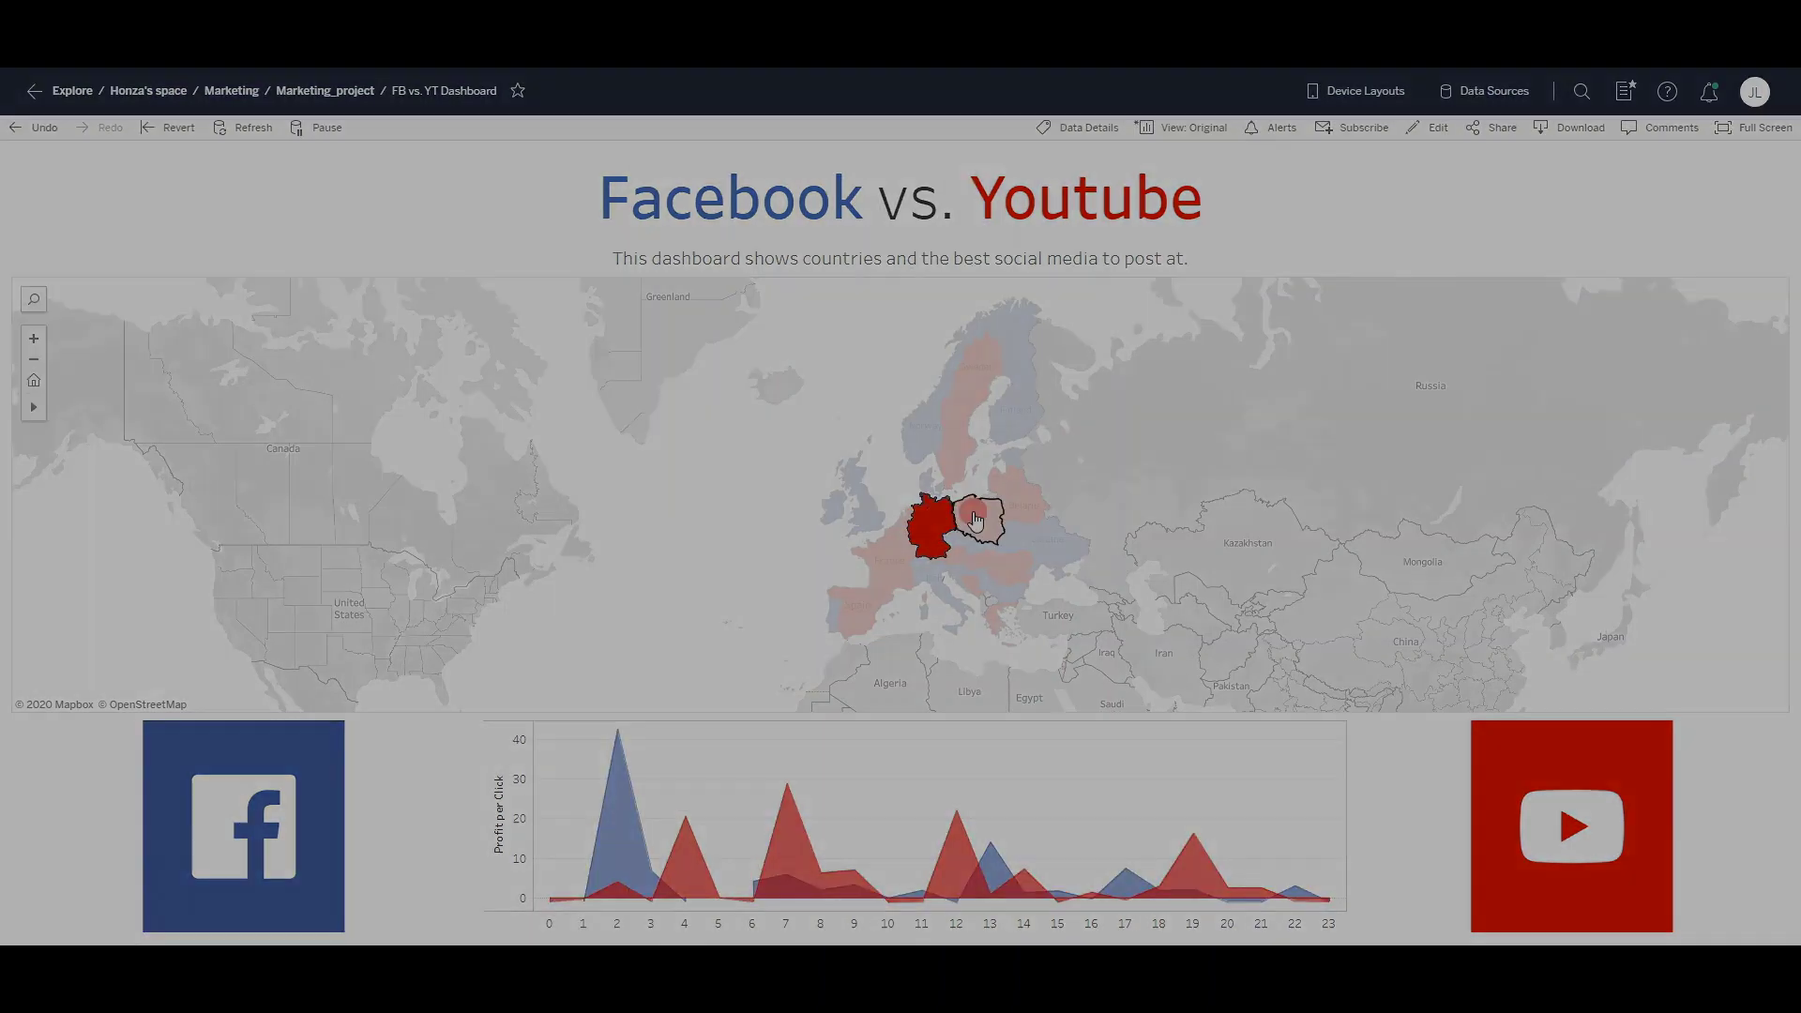
click(976, 518)
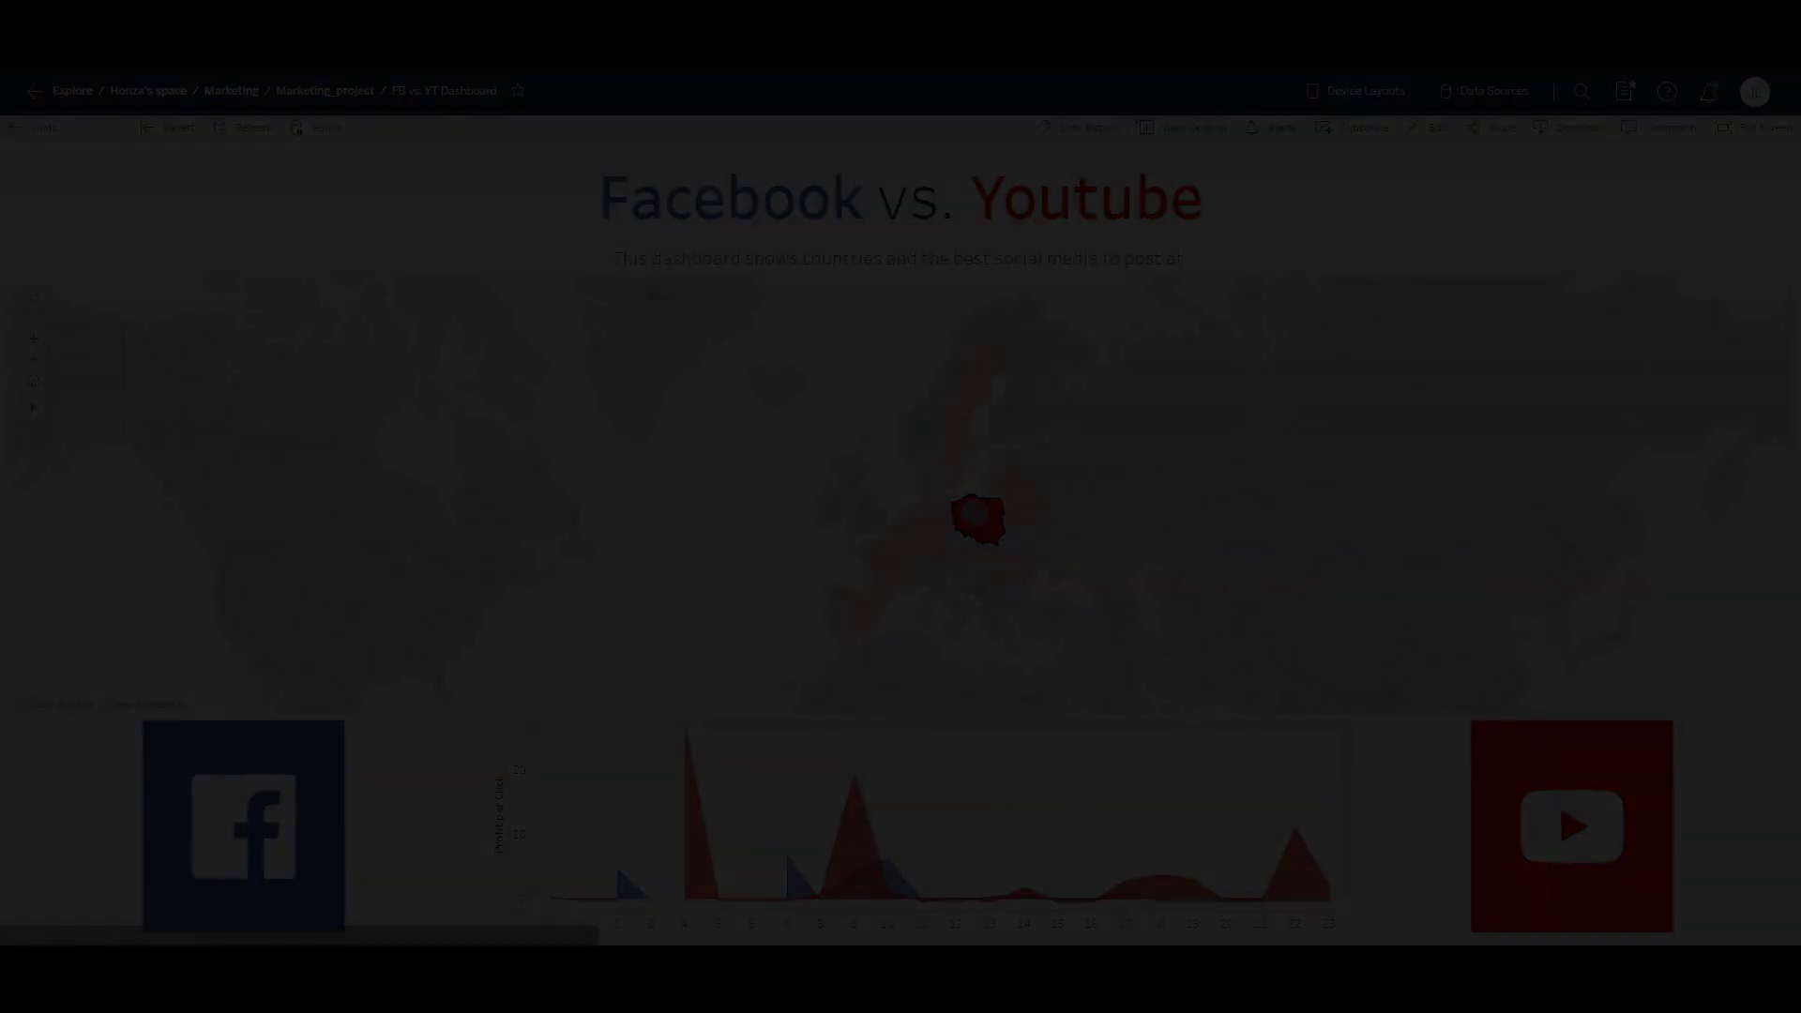
click(502, 239)
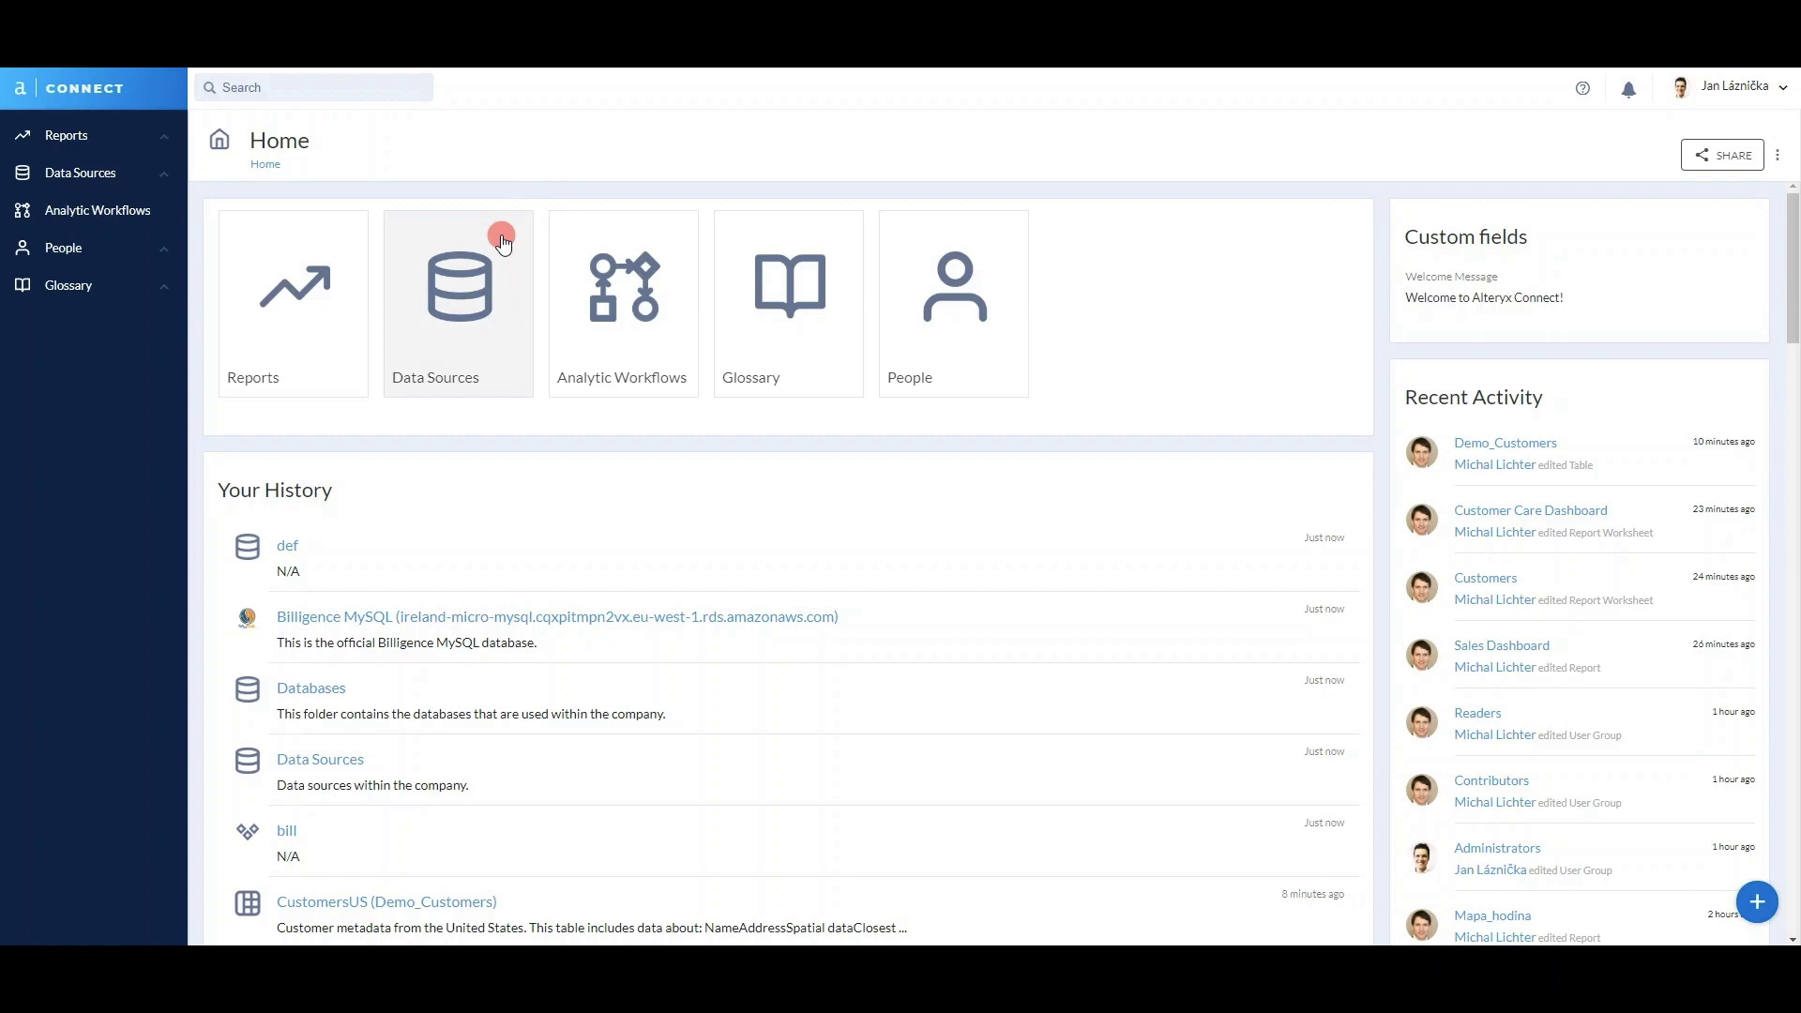
Browse Data Sources > Databases > Billigence MySQL > def > bill to the CustomersUS (Demo_Customers) table.
click(502, 242)
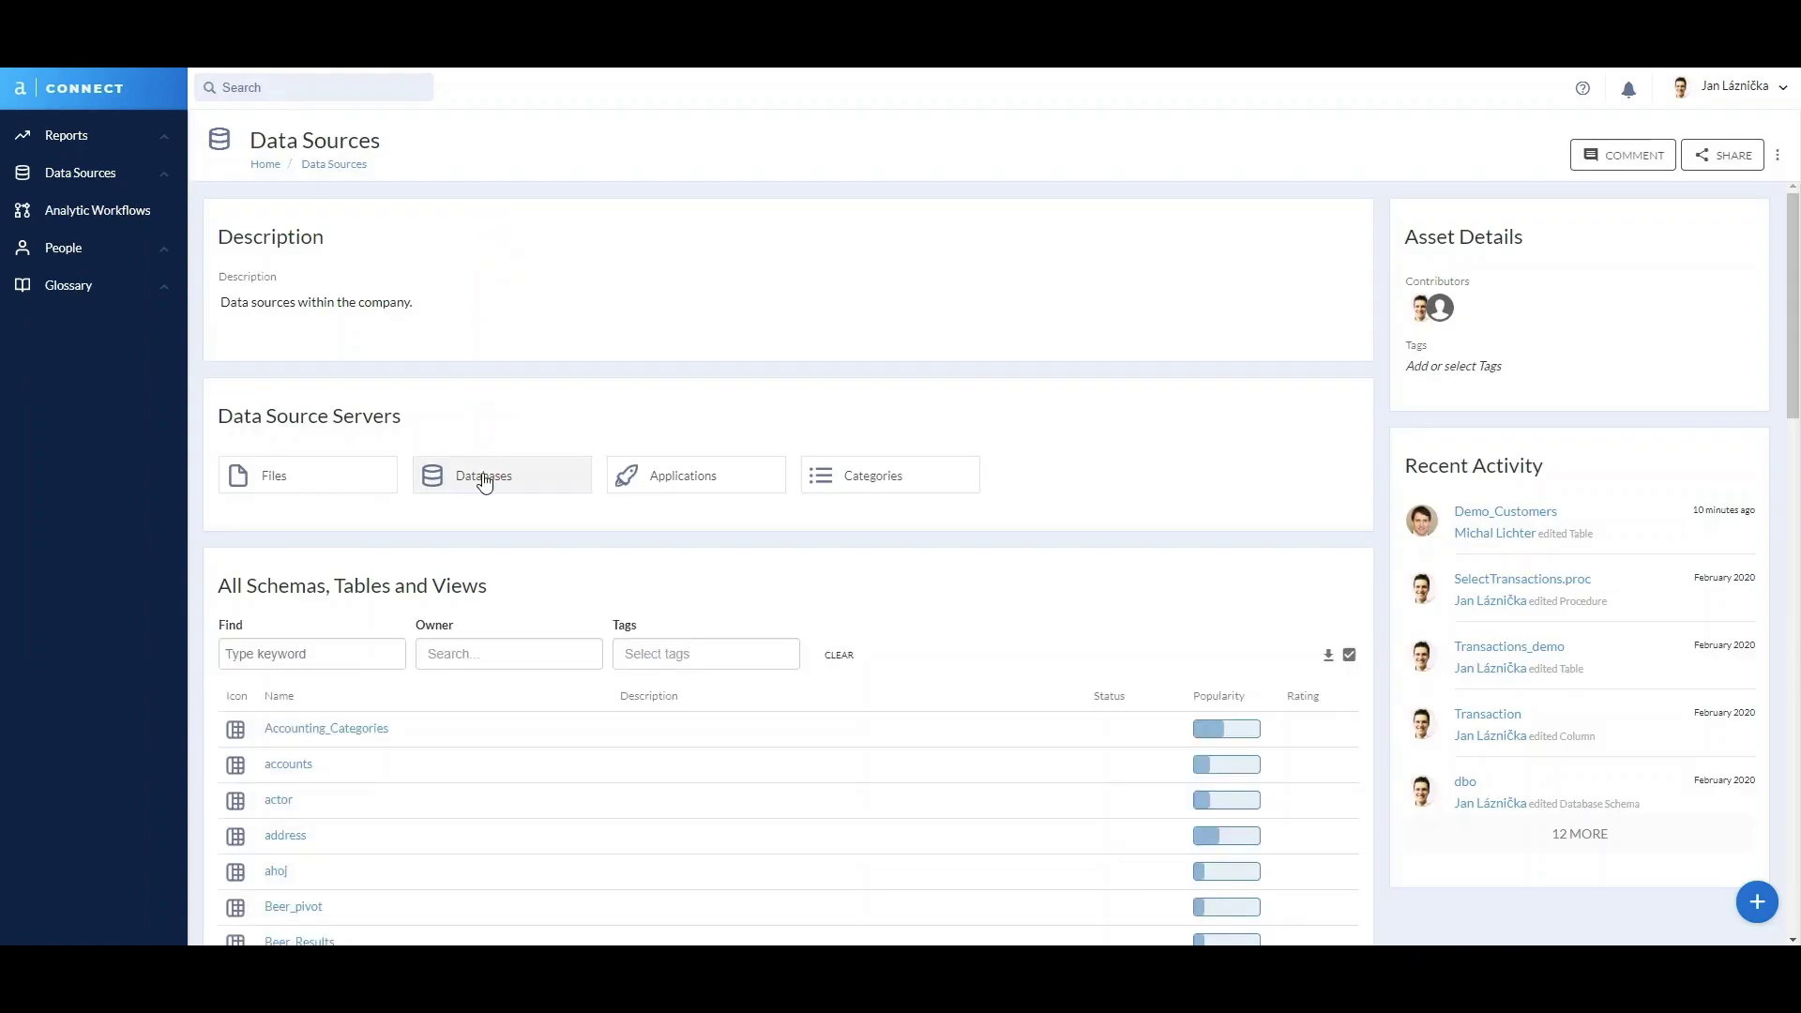
click(482, 477)
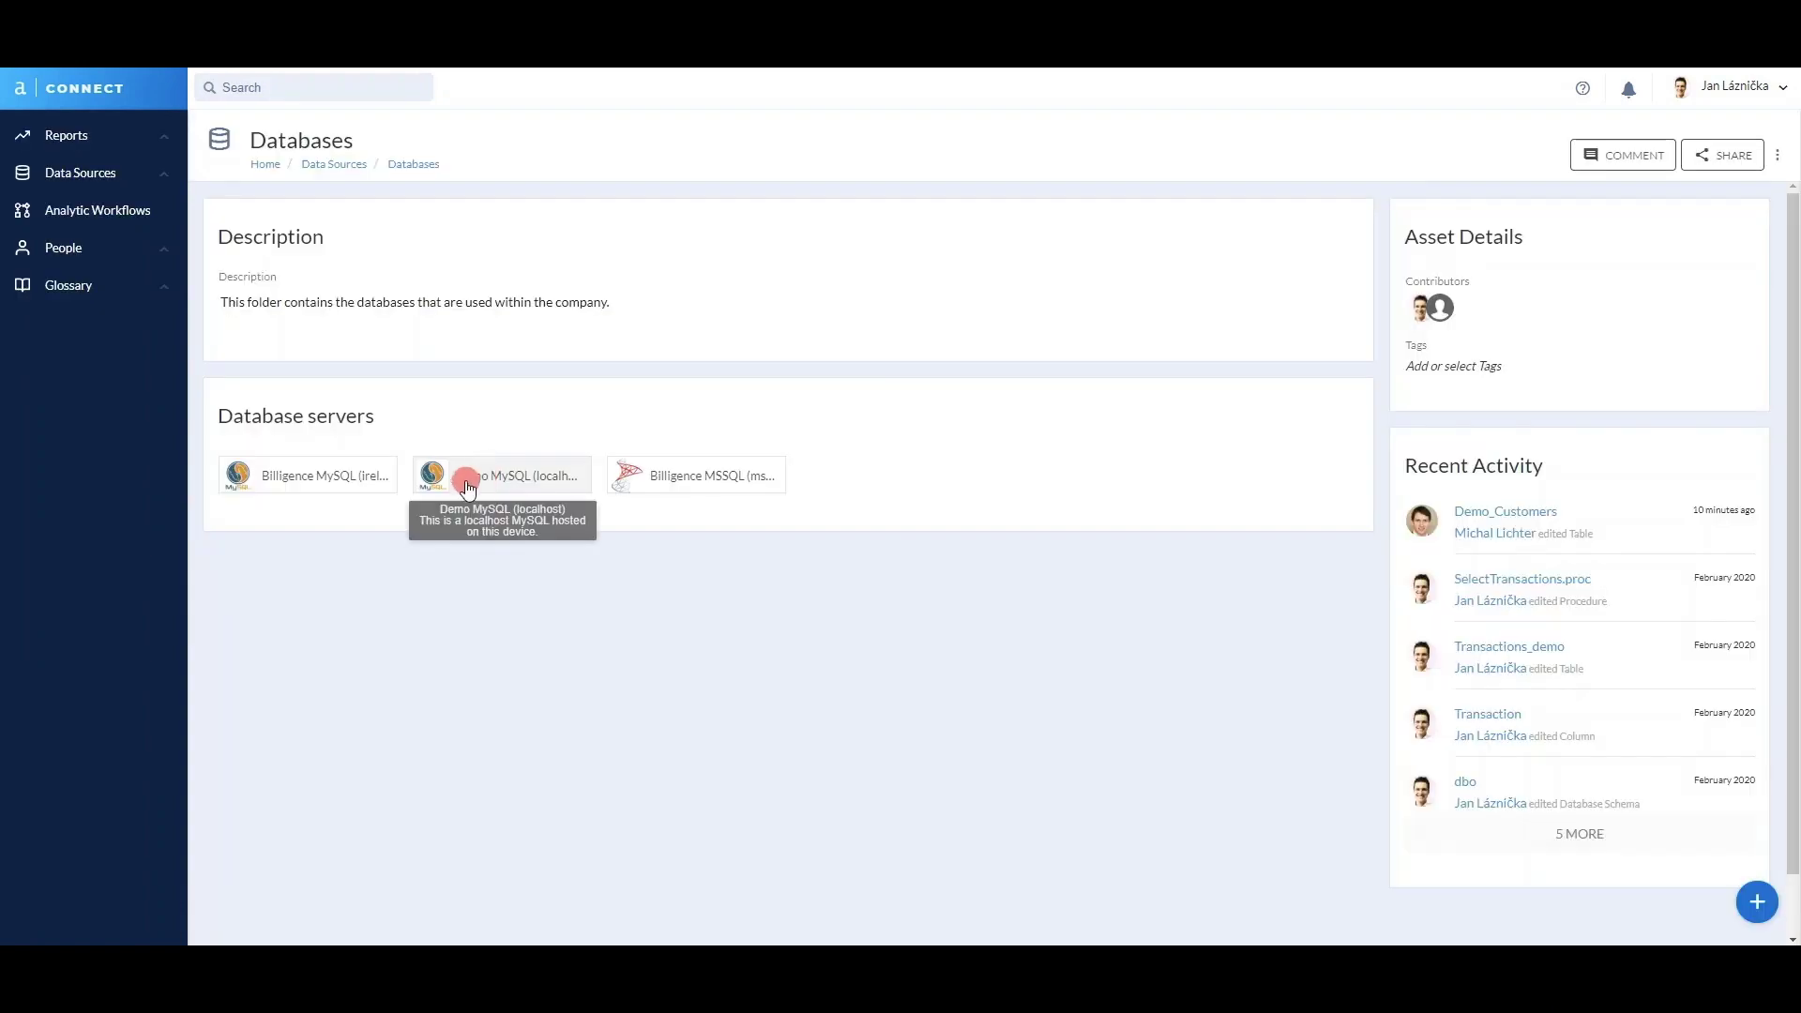
click(308, 488)
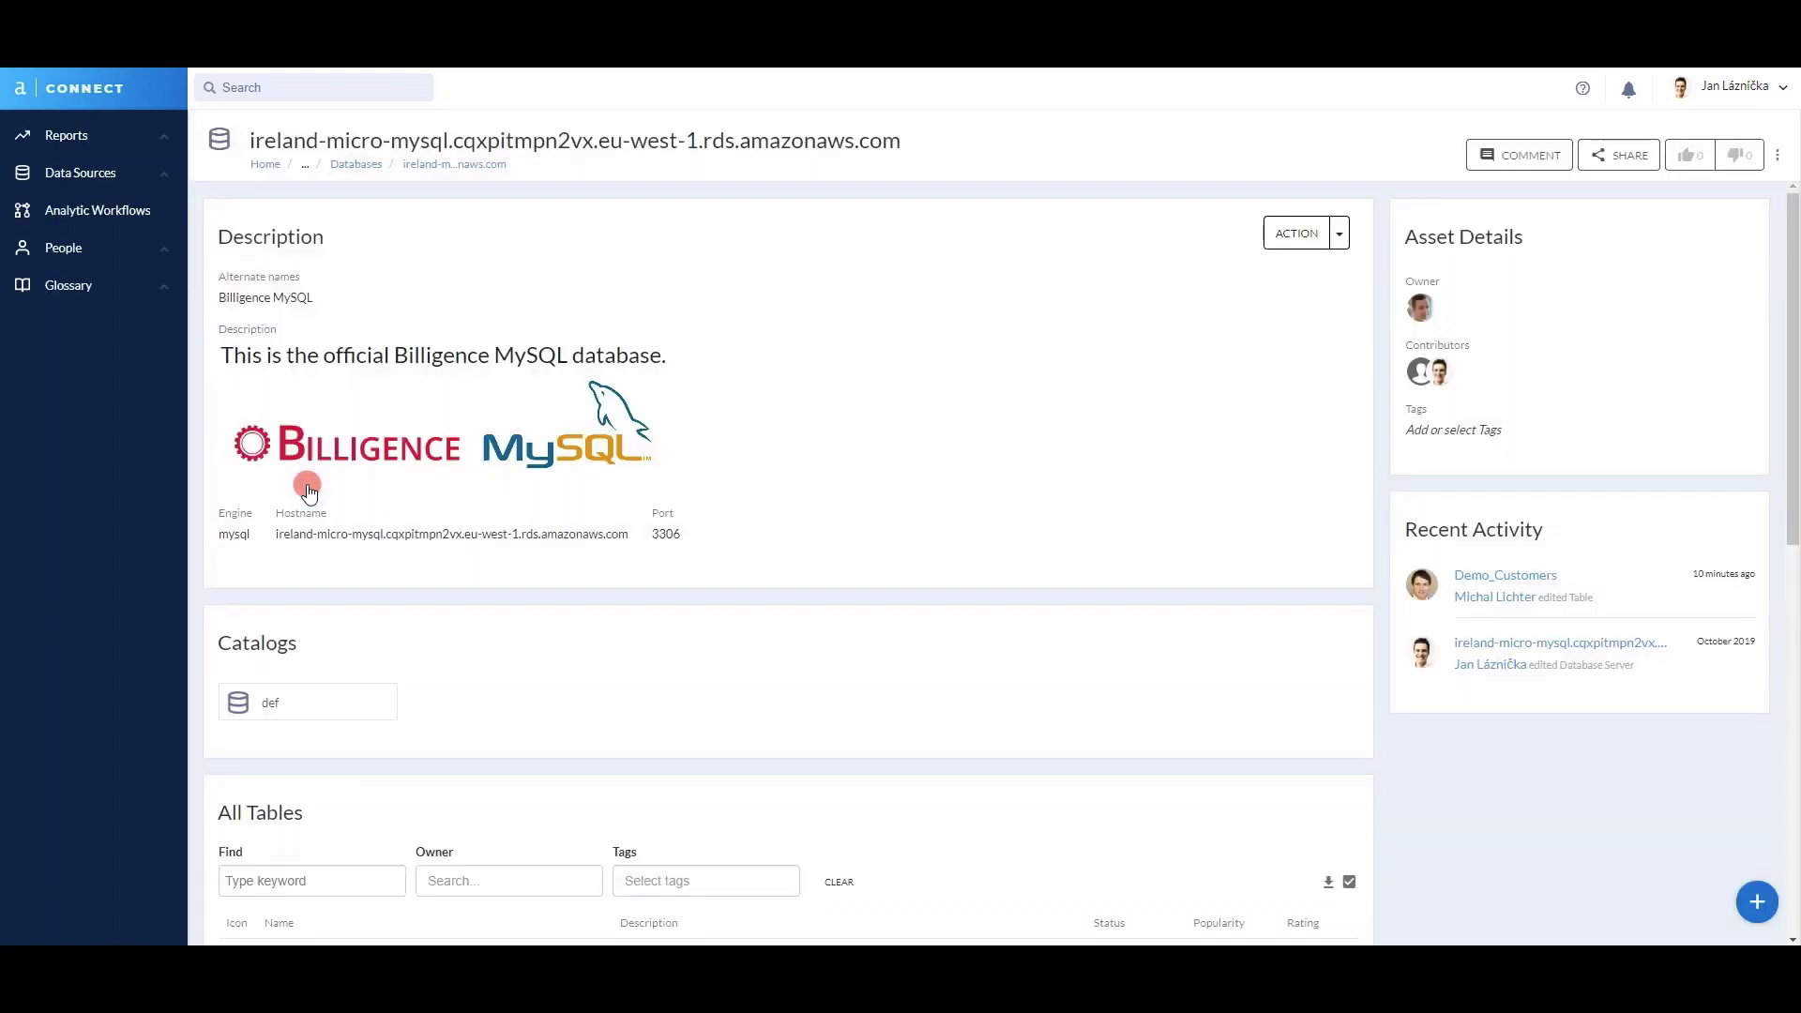
click(258, 703)
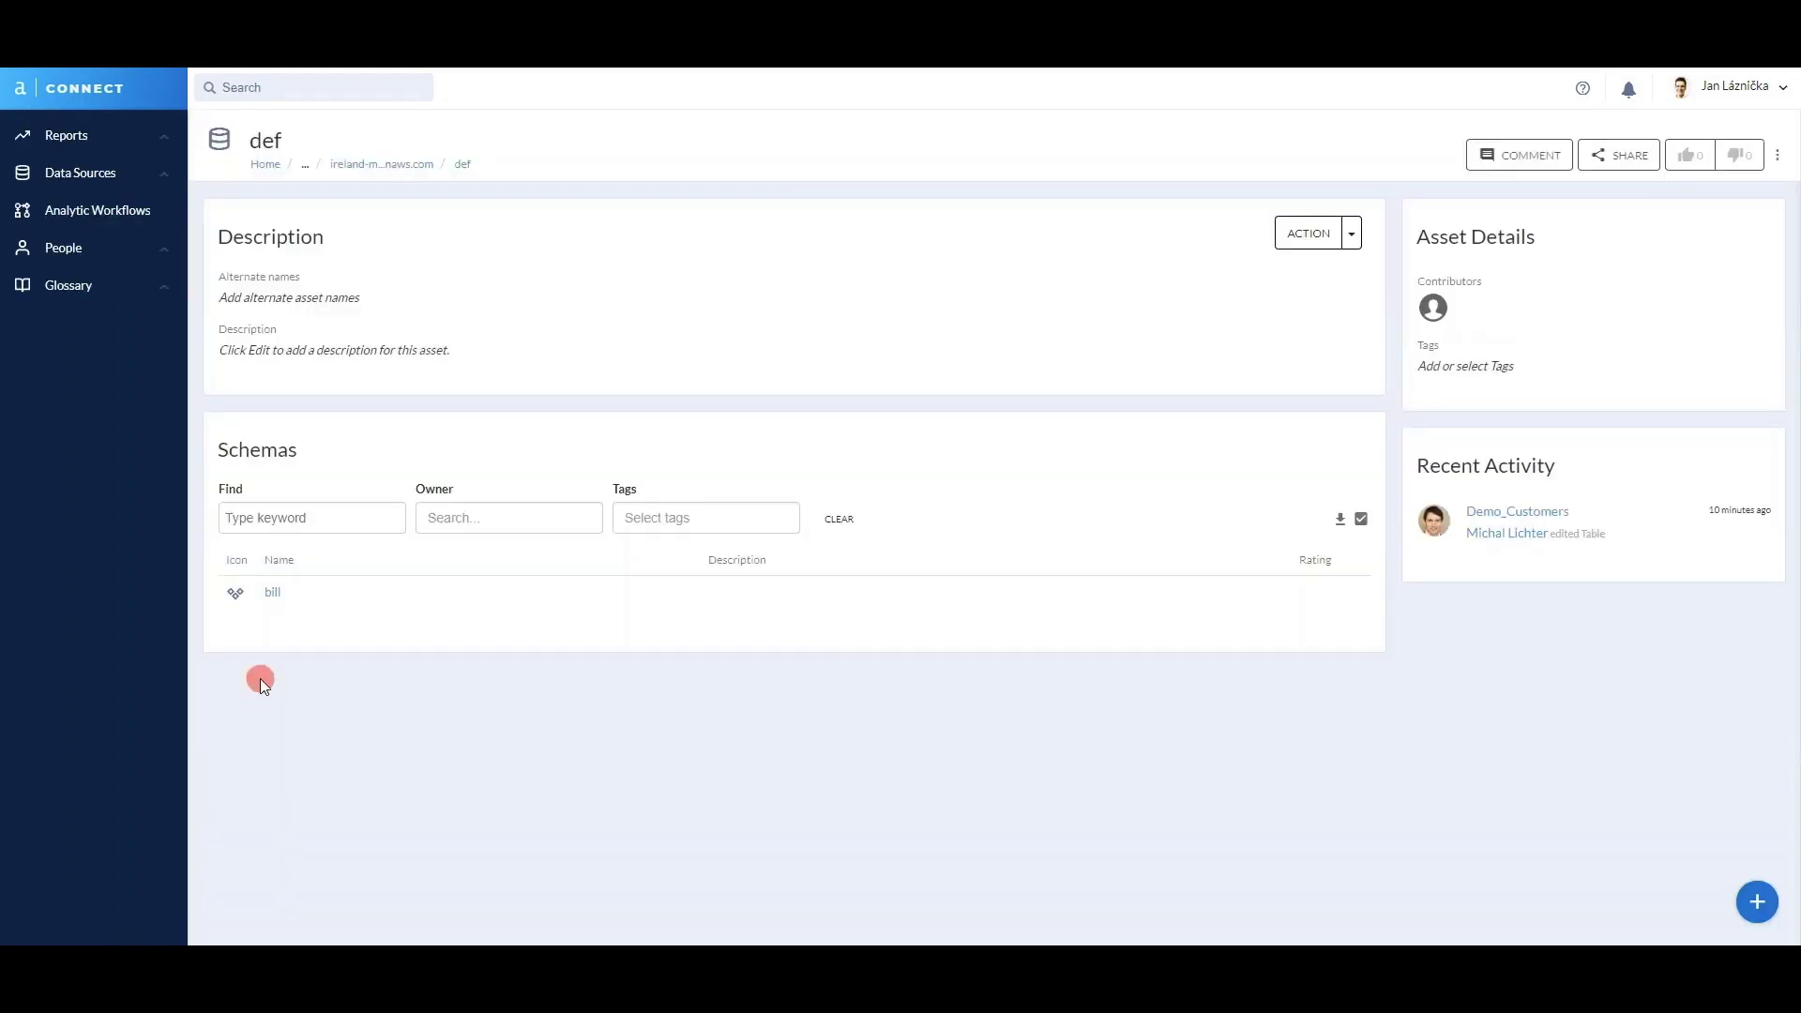
click(277, 604)
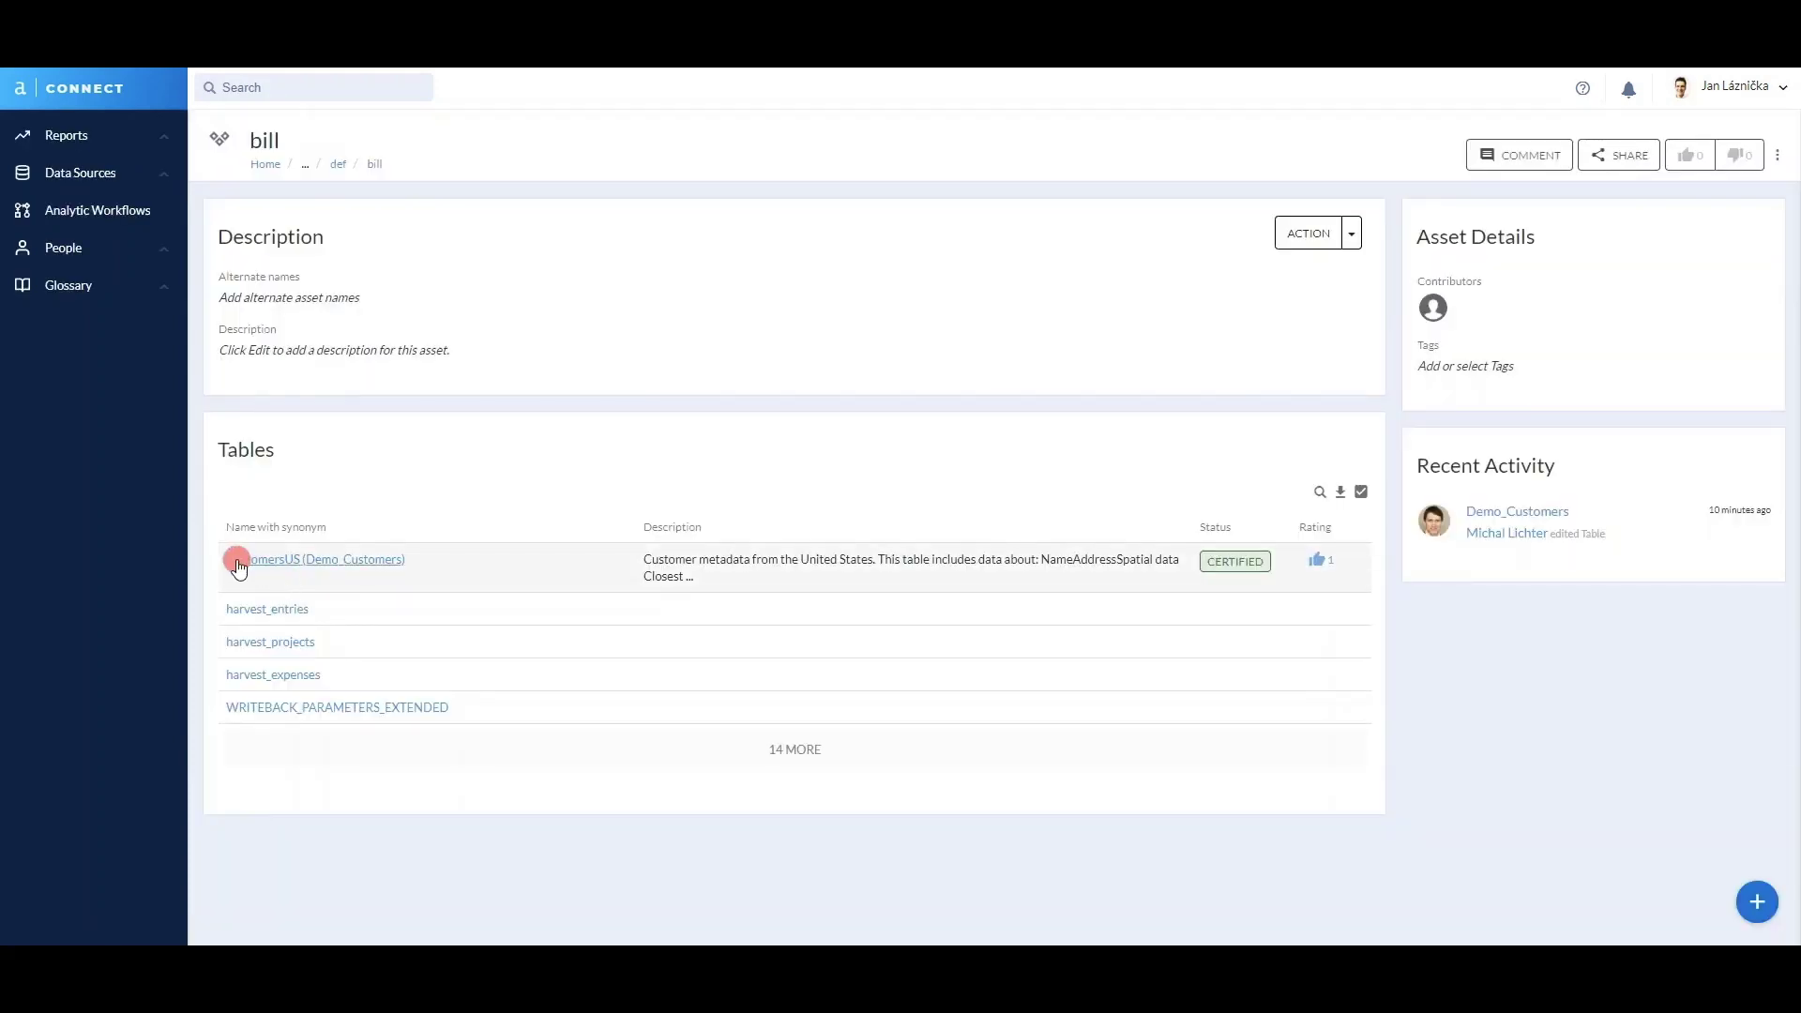
click(239, 567)
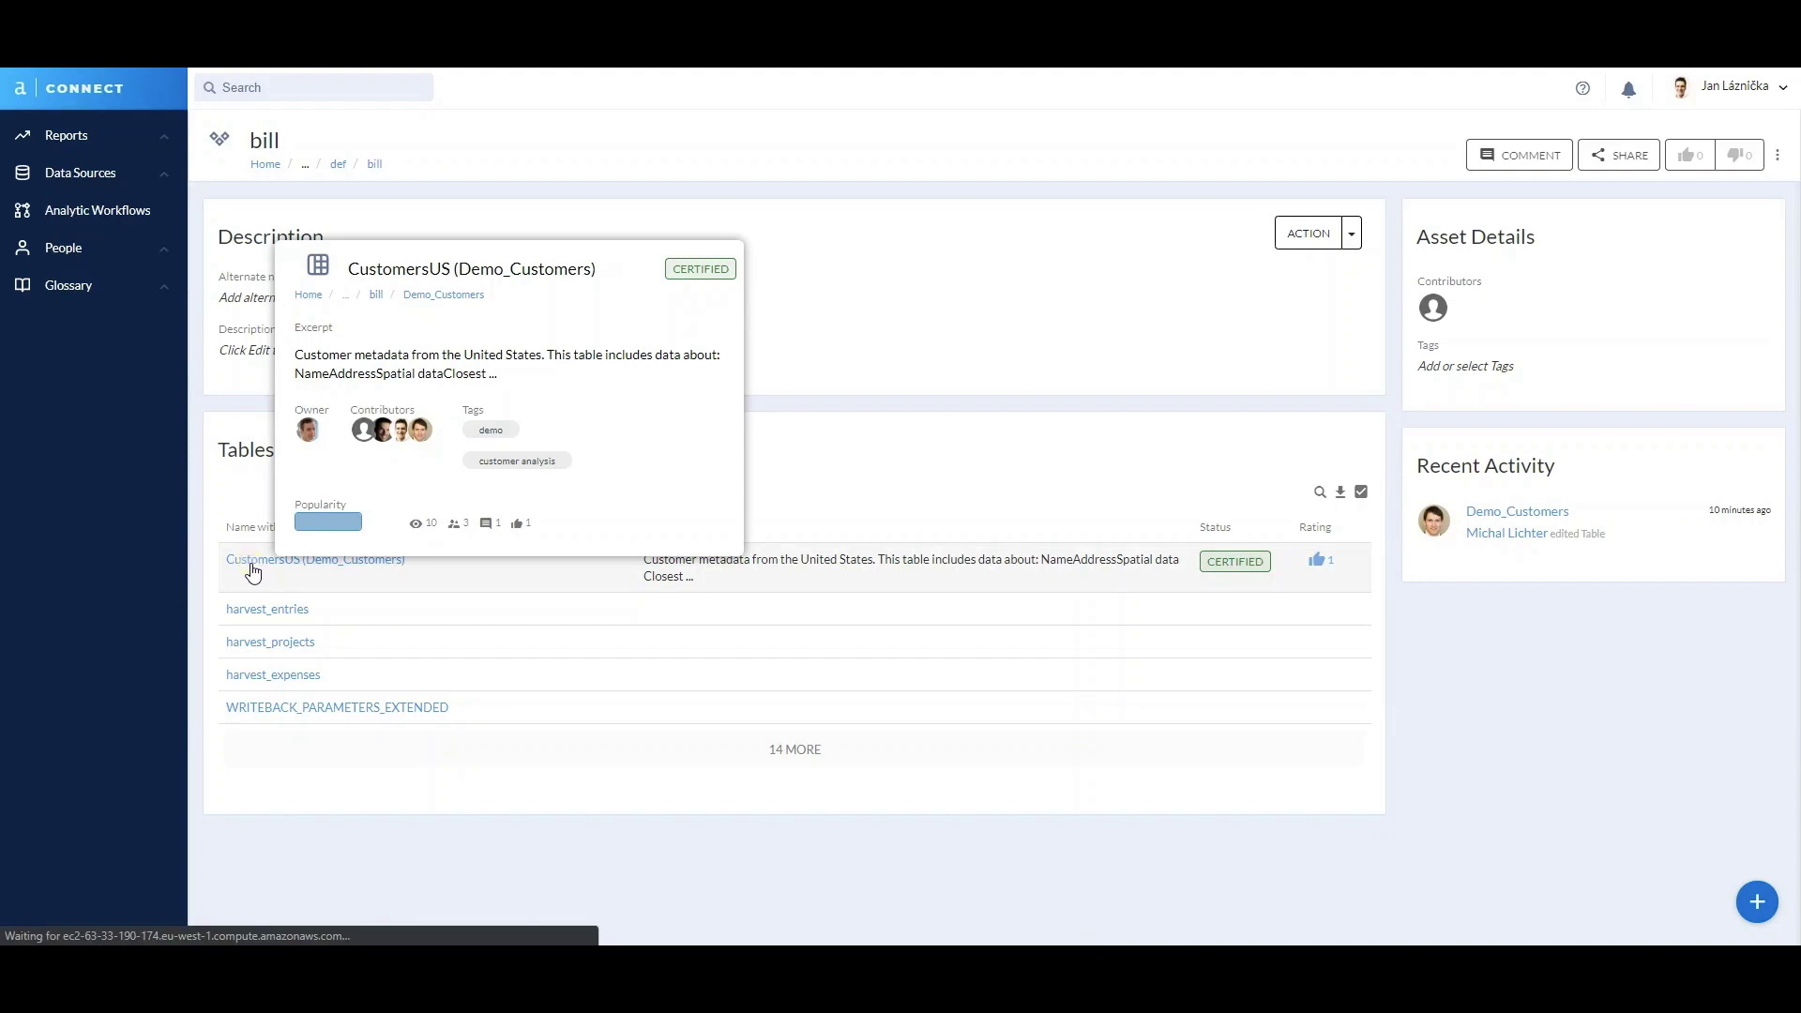
click(251, 566)
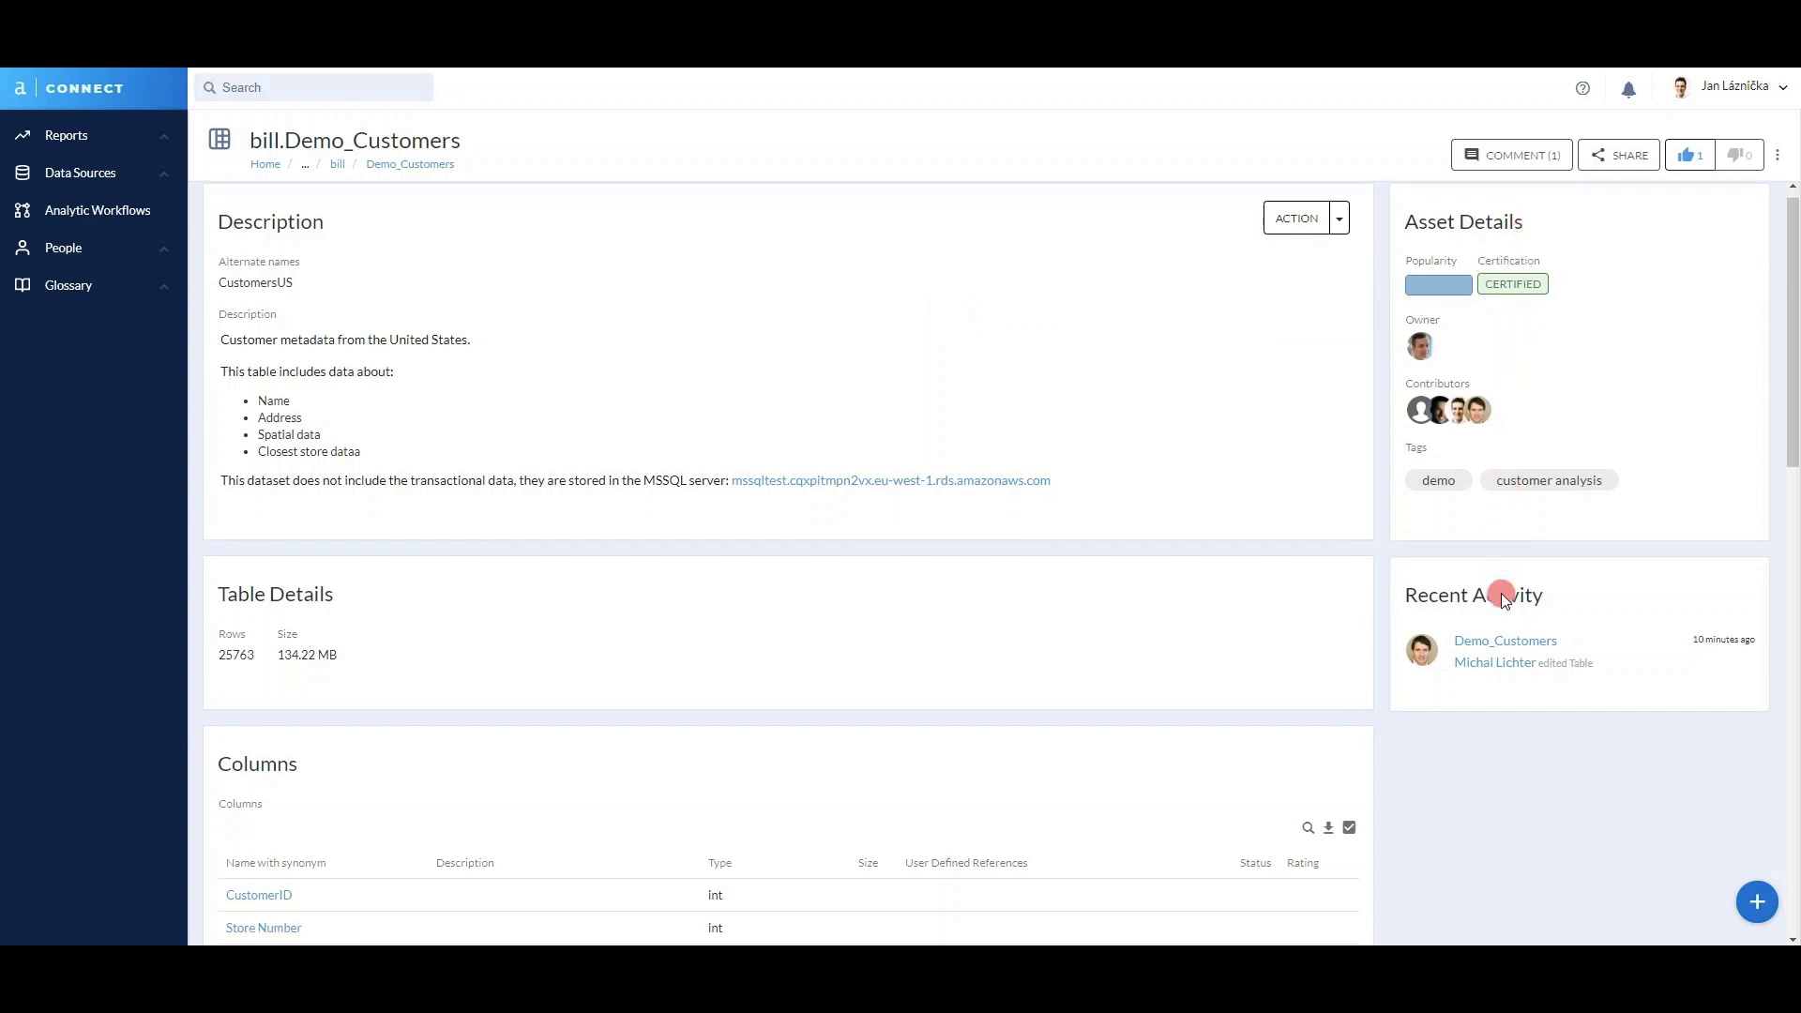
Scroll the bill.Demo_Customers page past Columns down to the Relationships graph.
scroll(1501, 596, down, 3)
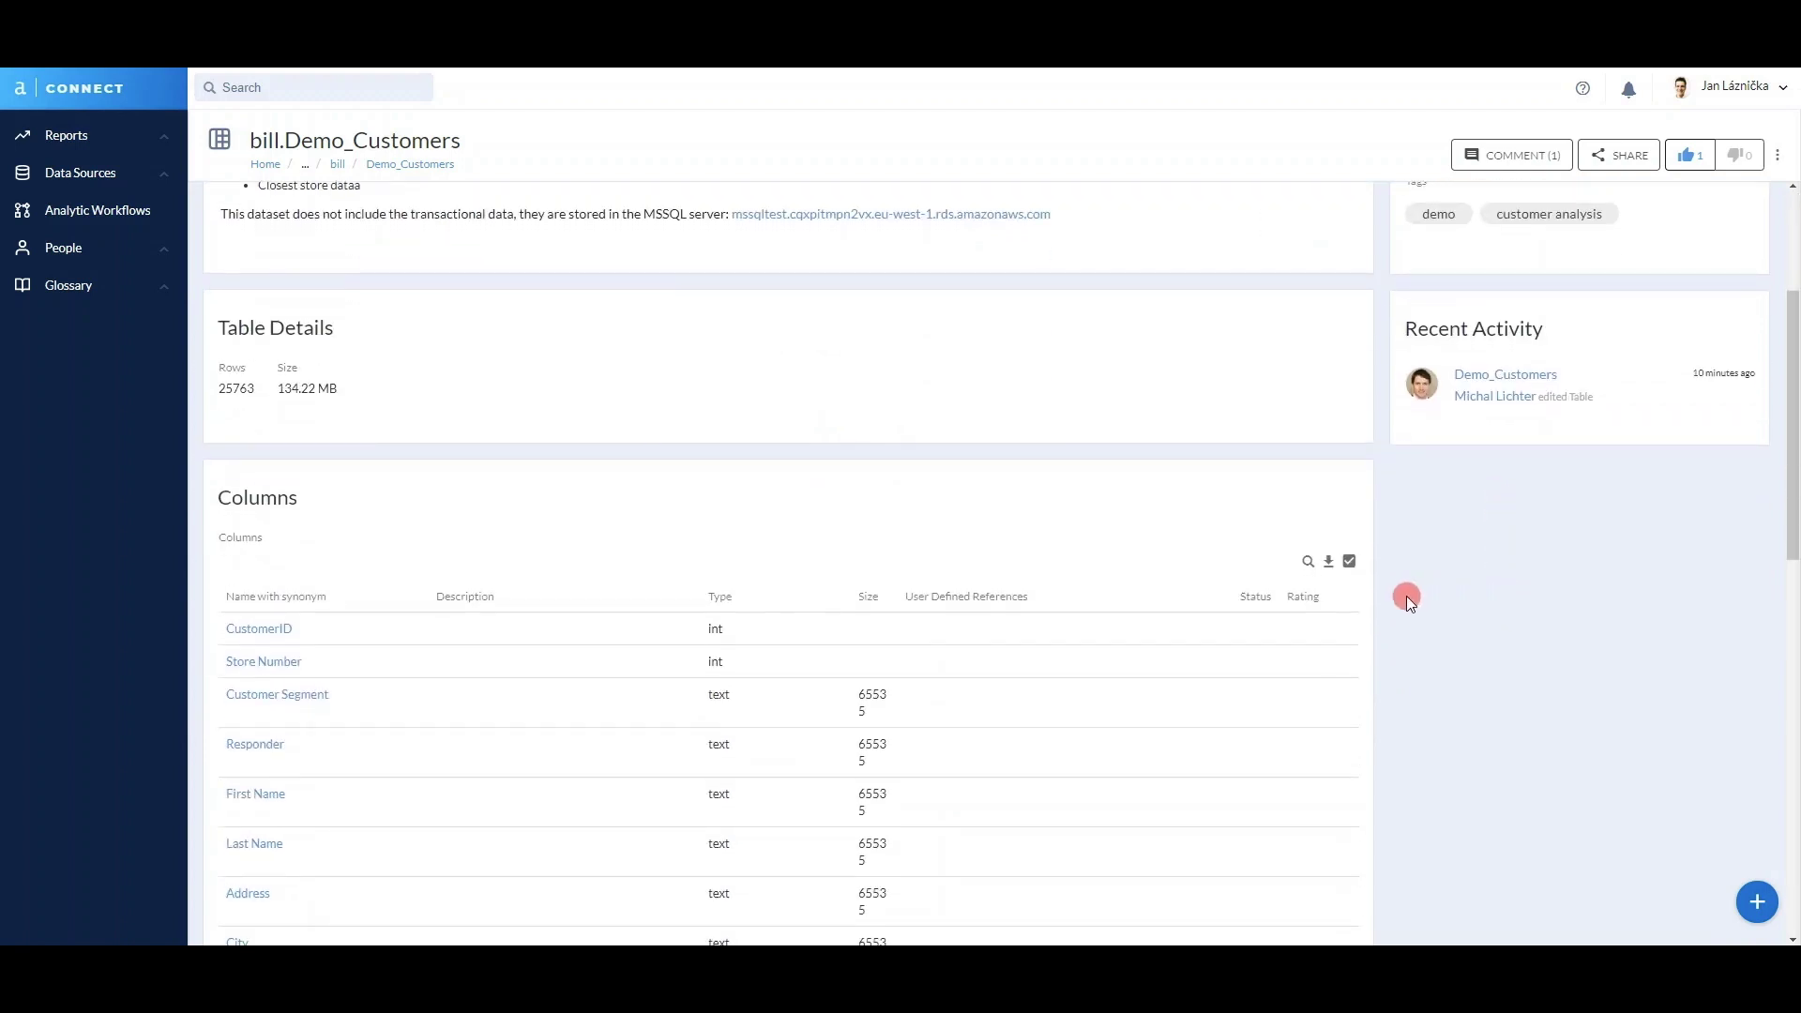
scroll(1392, 610, down, 1)
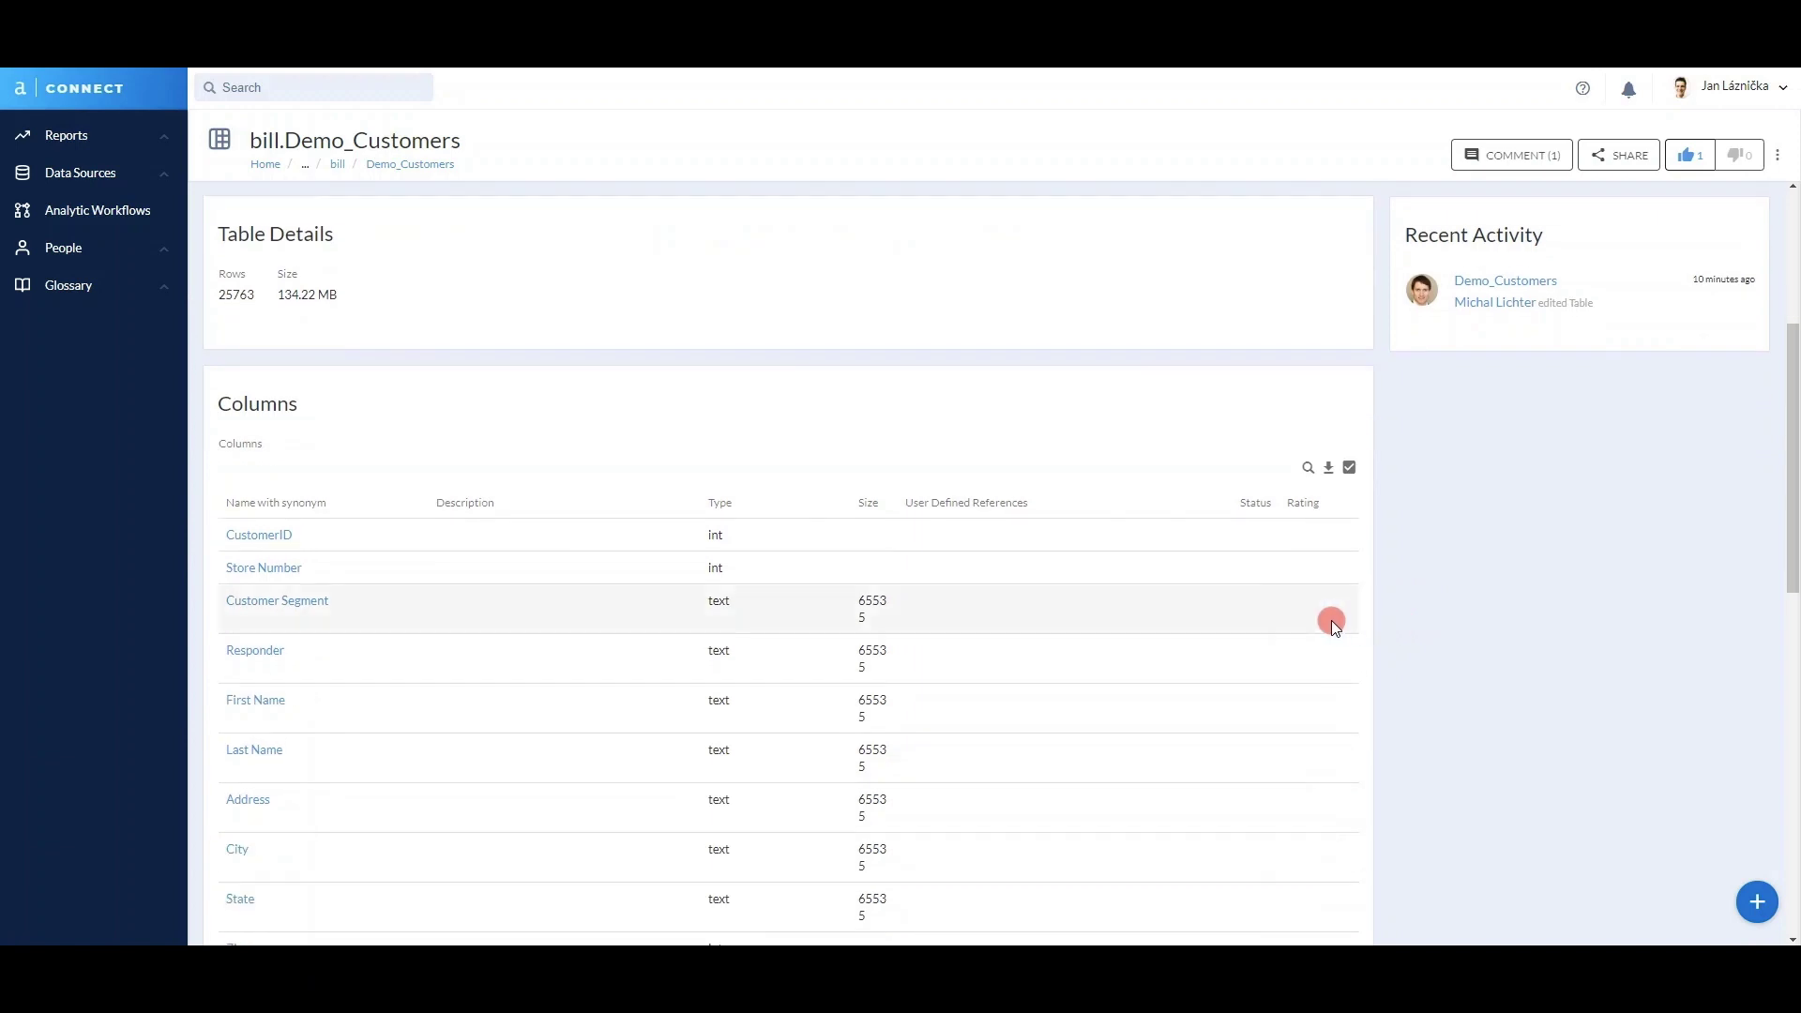
scroll(309, 436, down, 5)
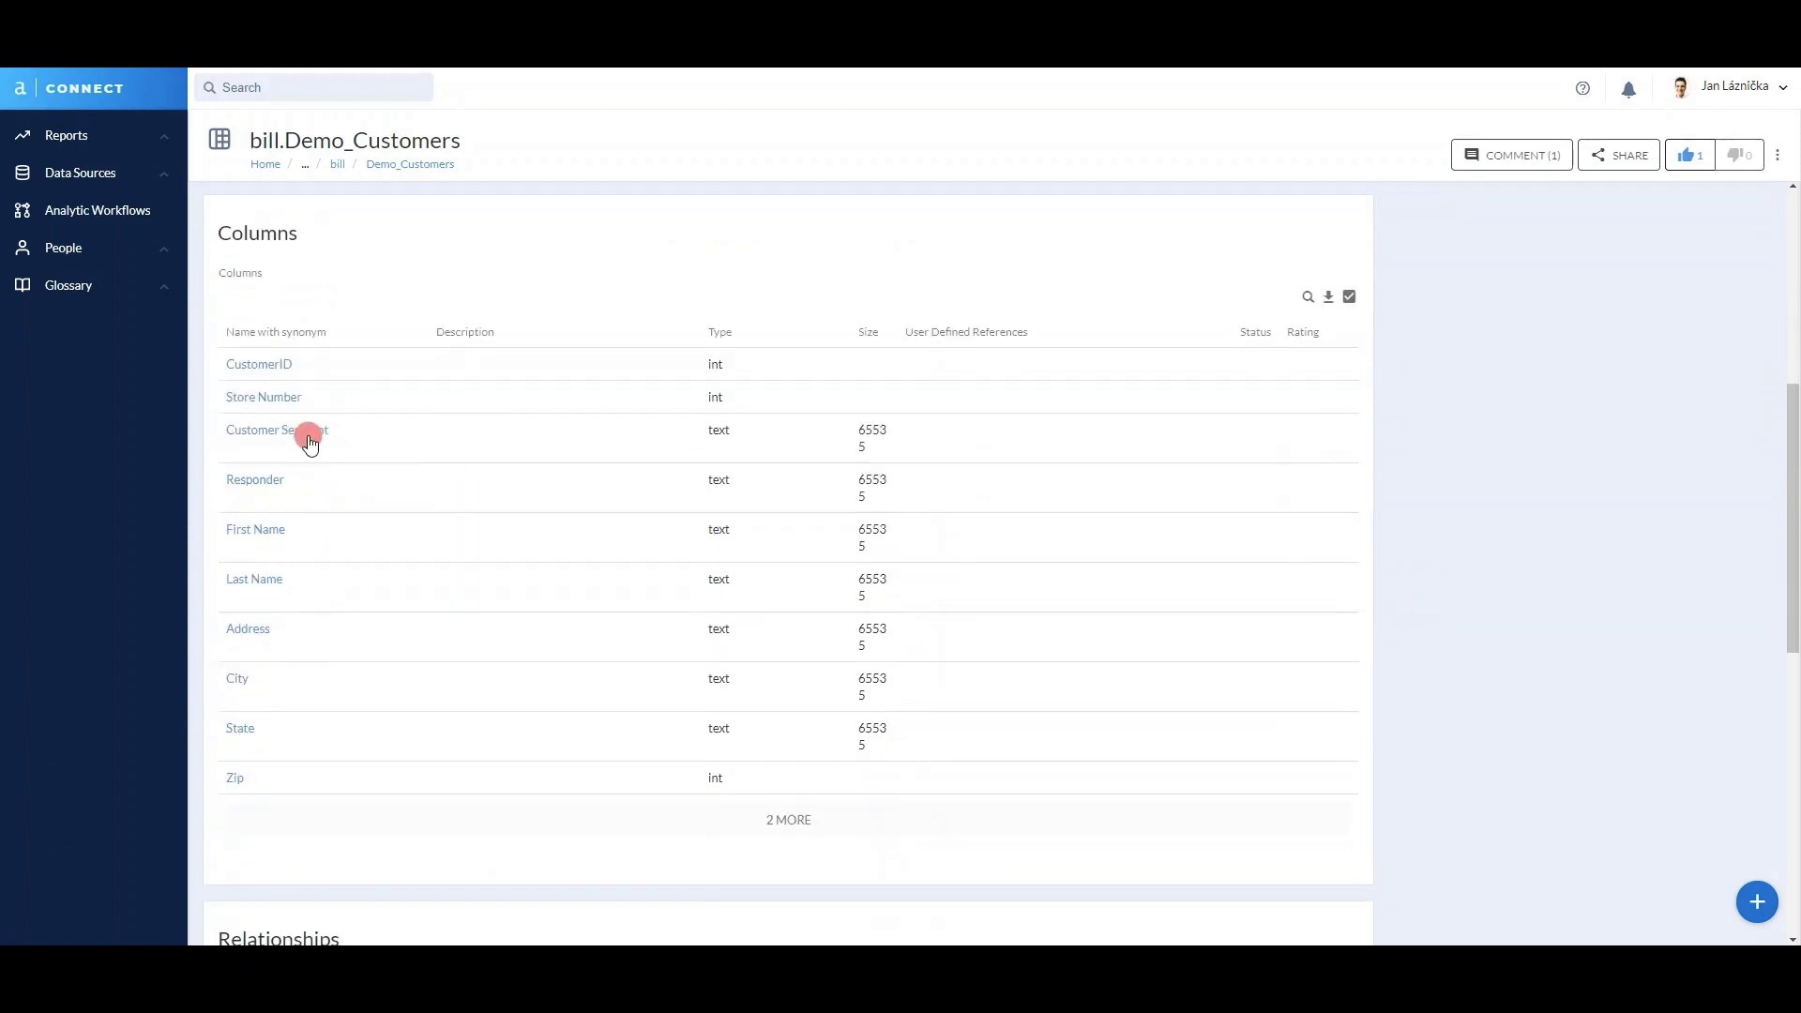
scroll(230, 634, down, 2)
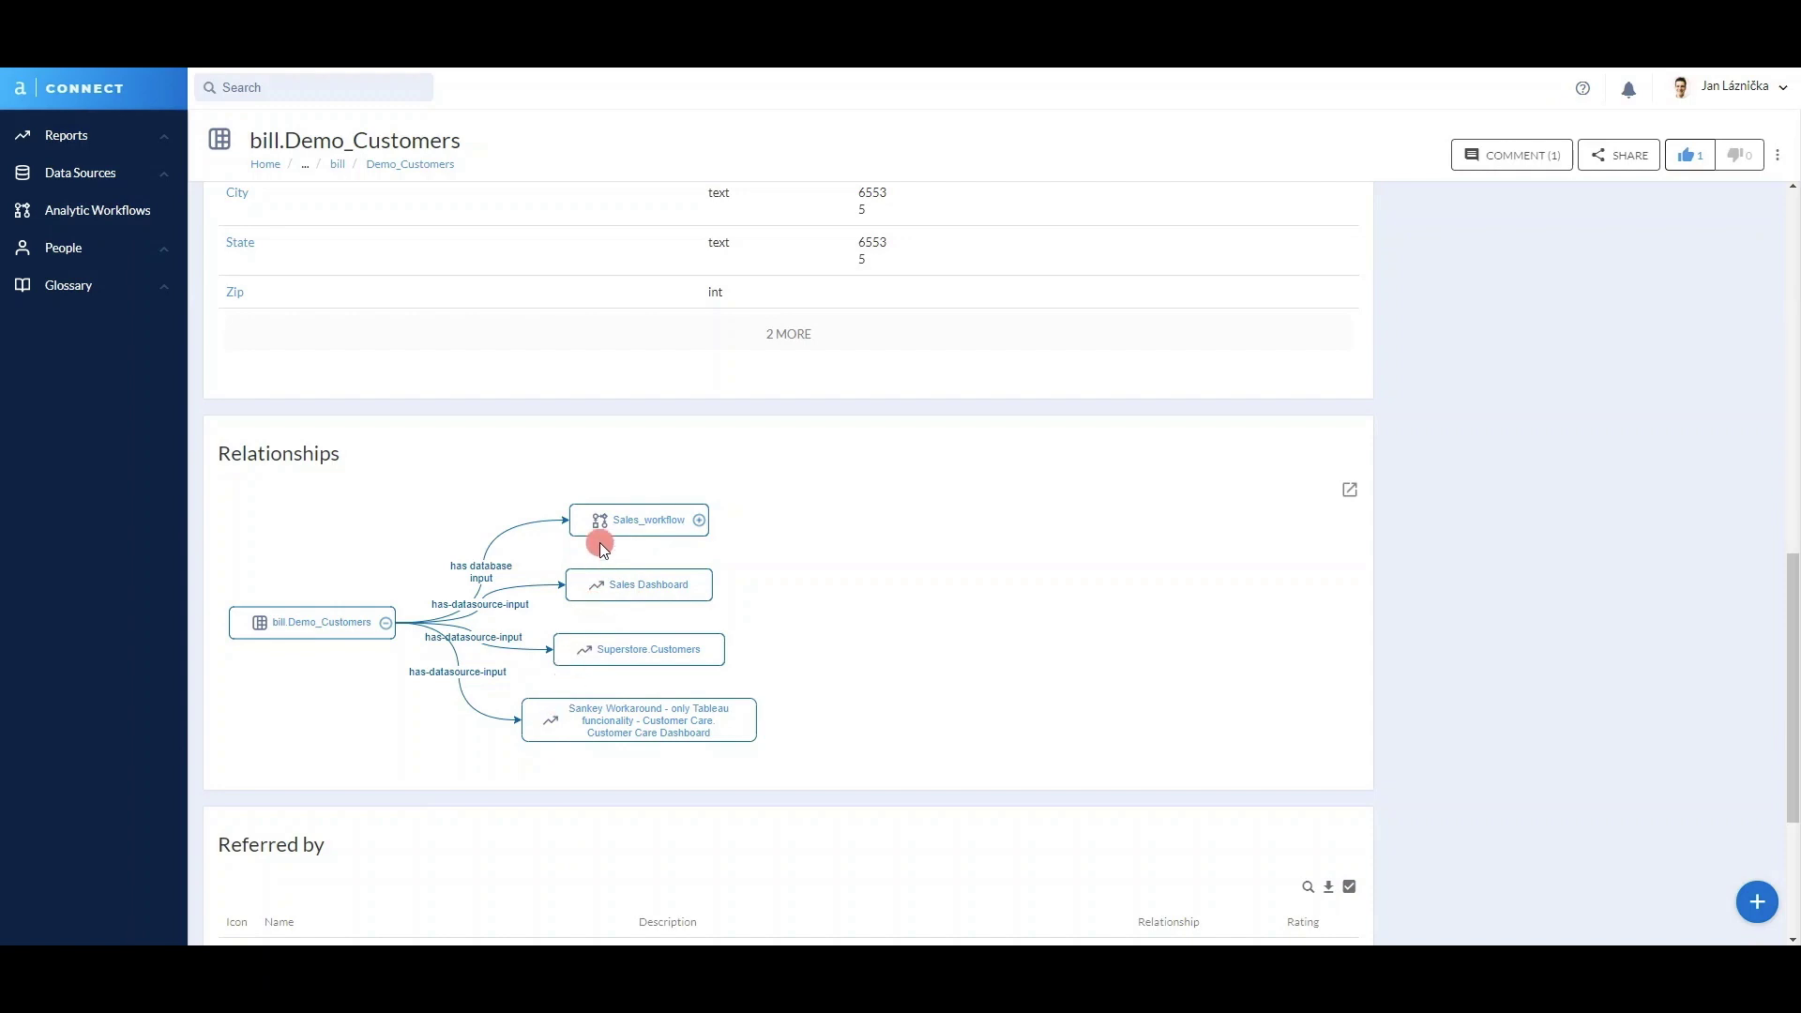
In the full relationships graph, expand Sales_workflow and Sales data source, then view Sales_workflow.
click(1345, 488)
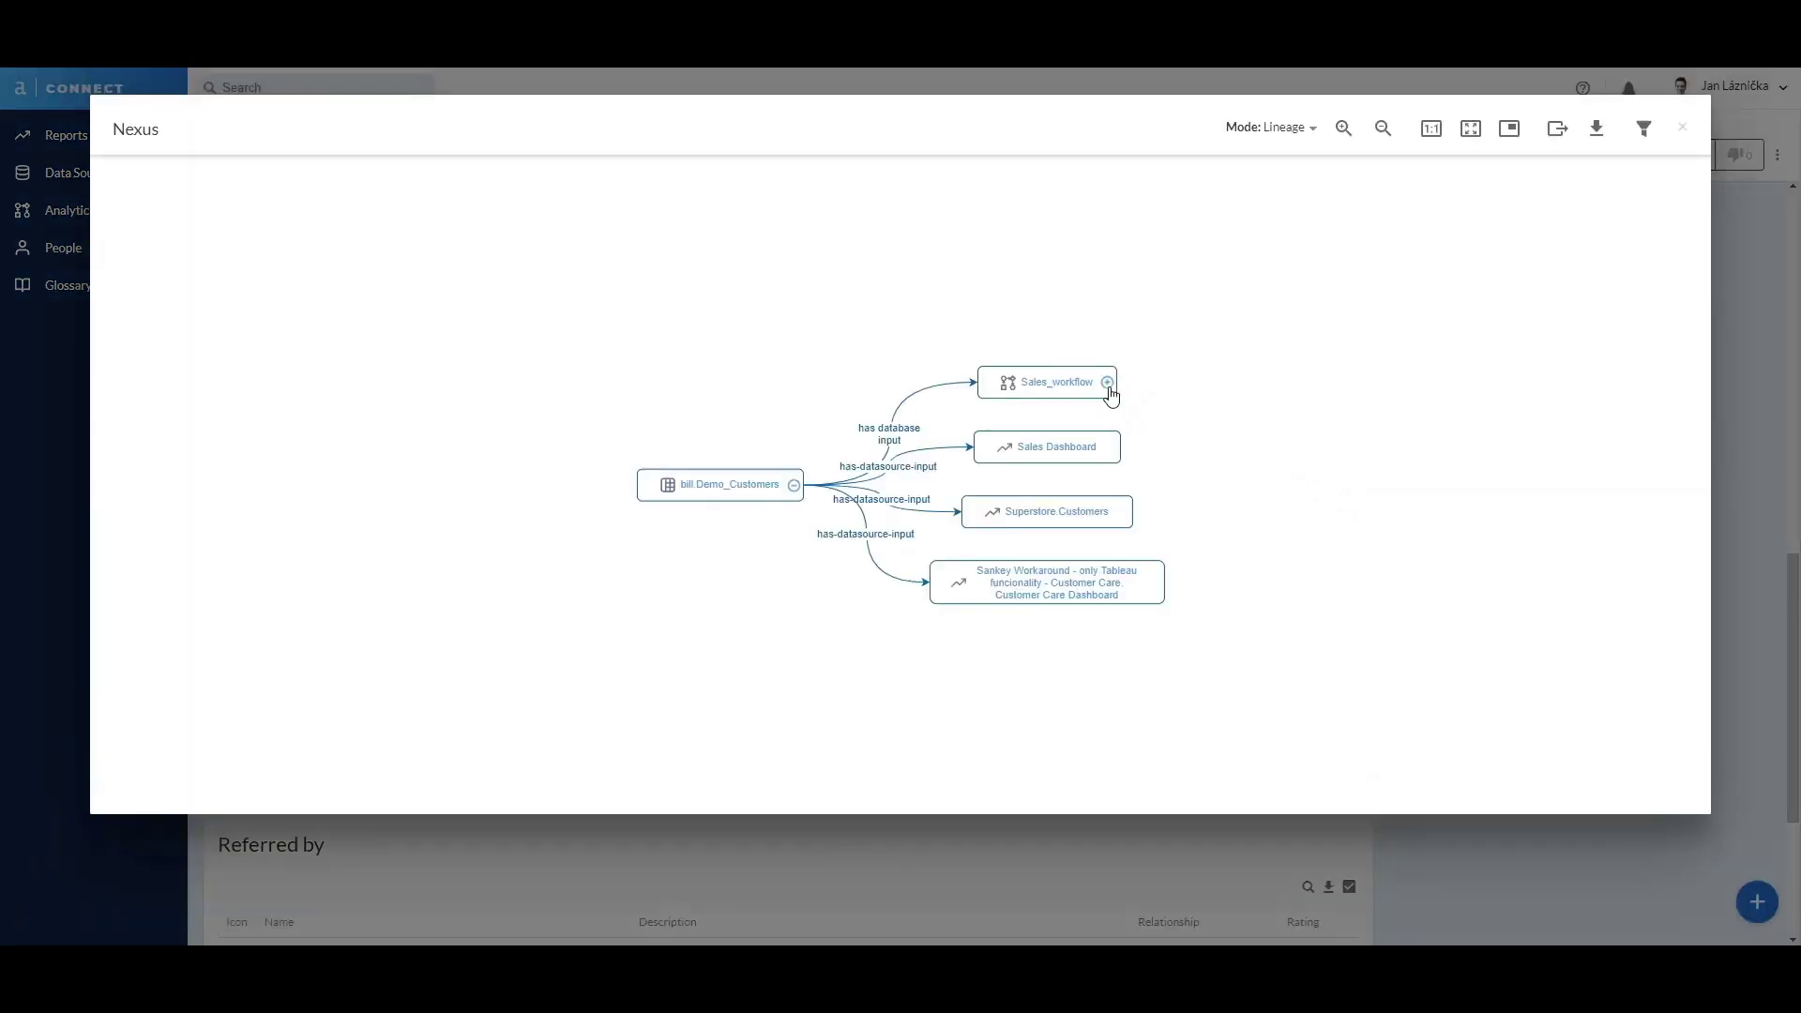
click(1108, 383)
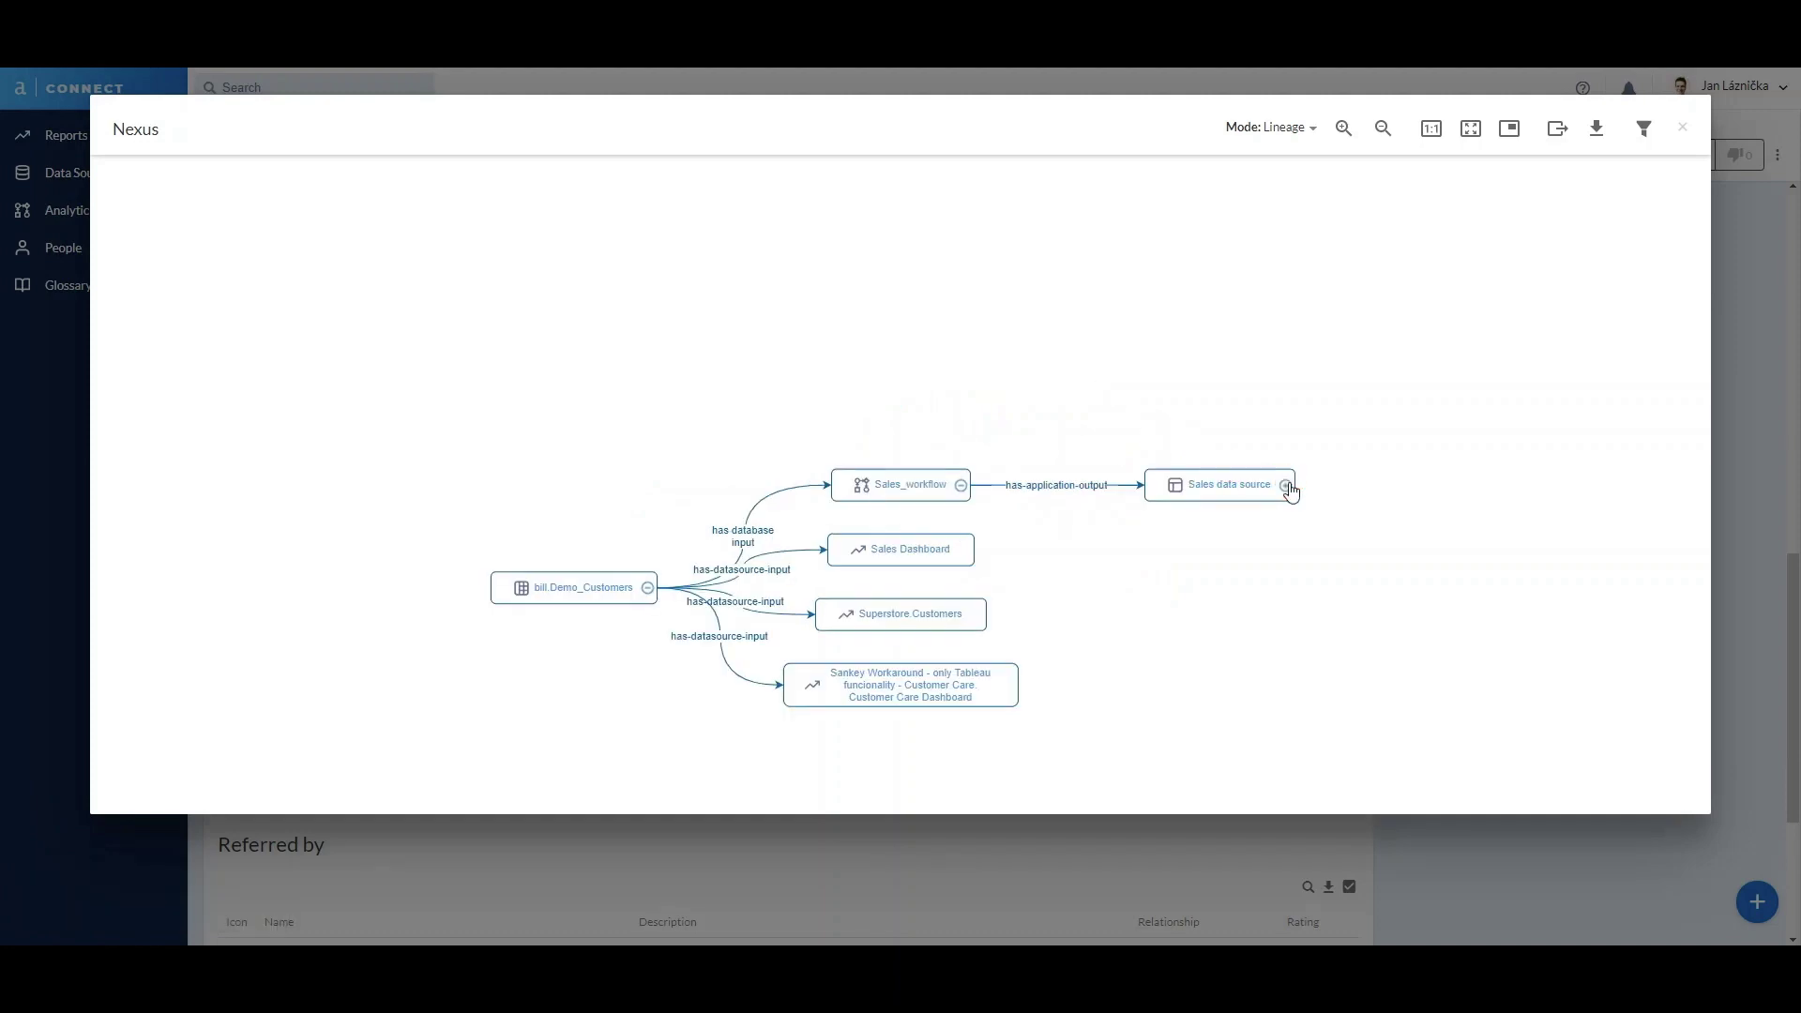
click(1286, 486)
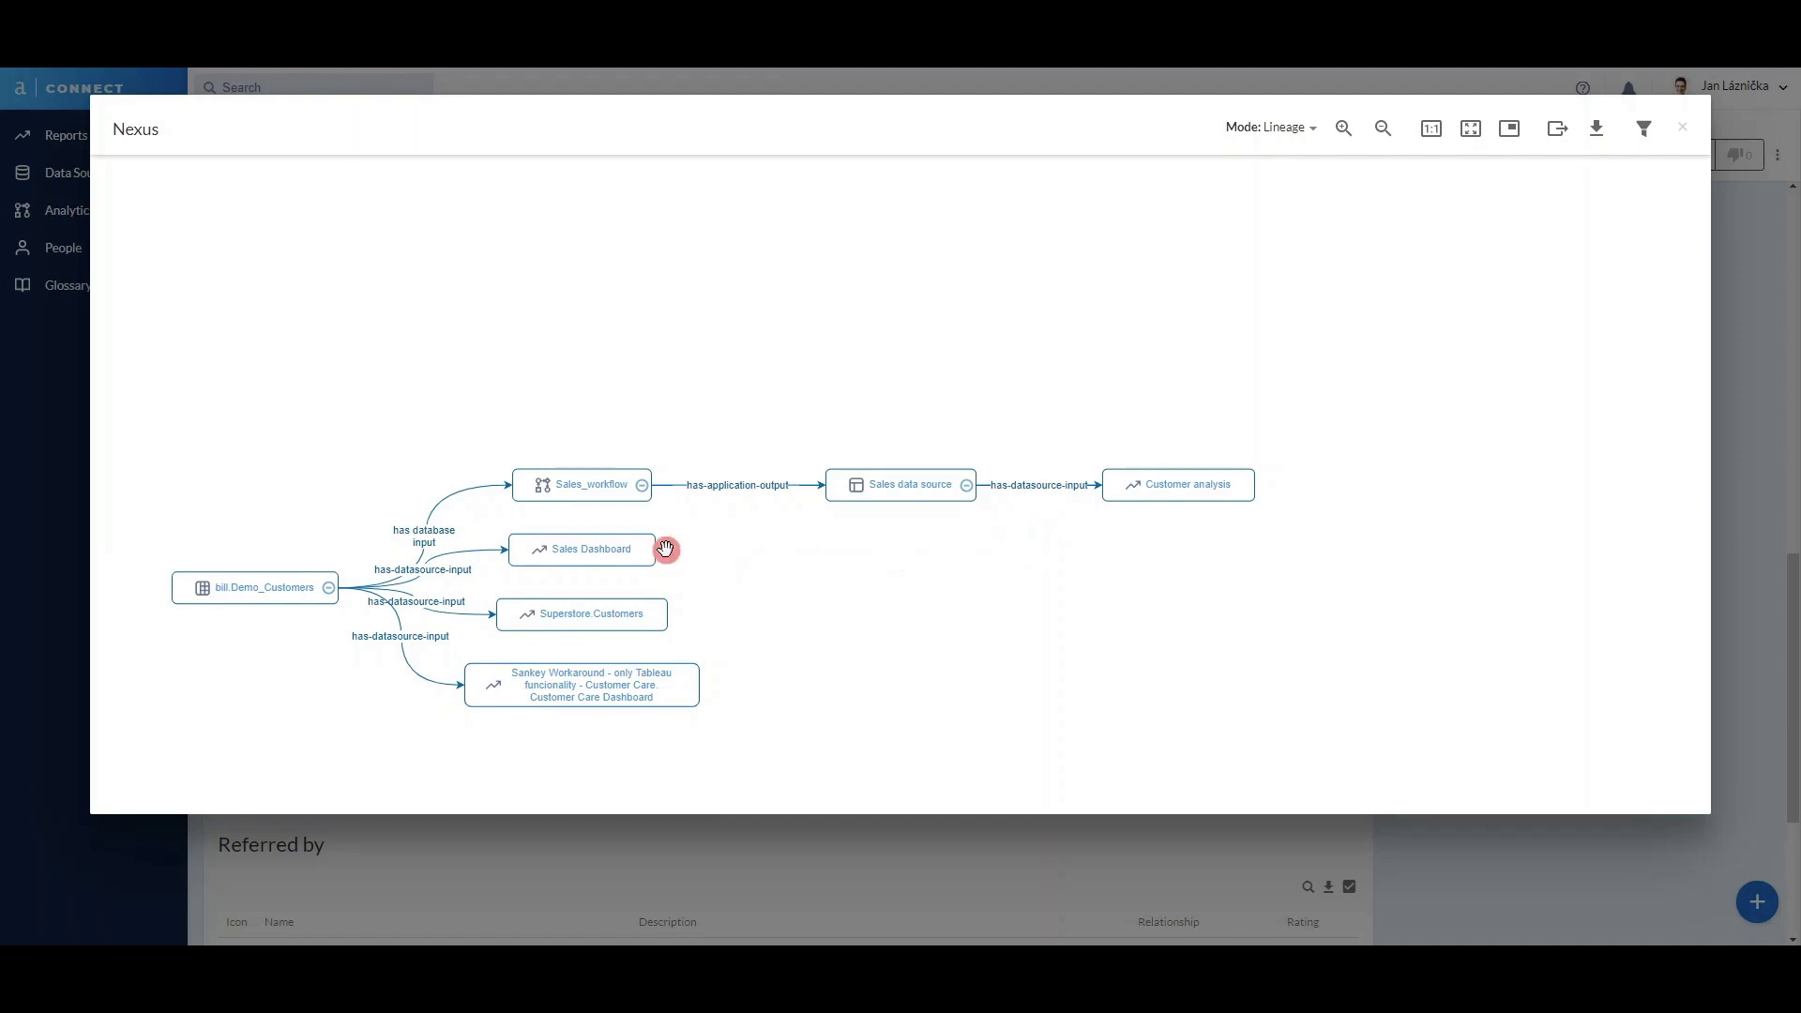
click(587, 487)
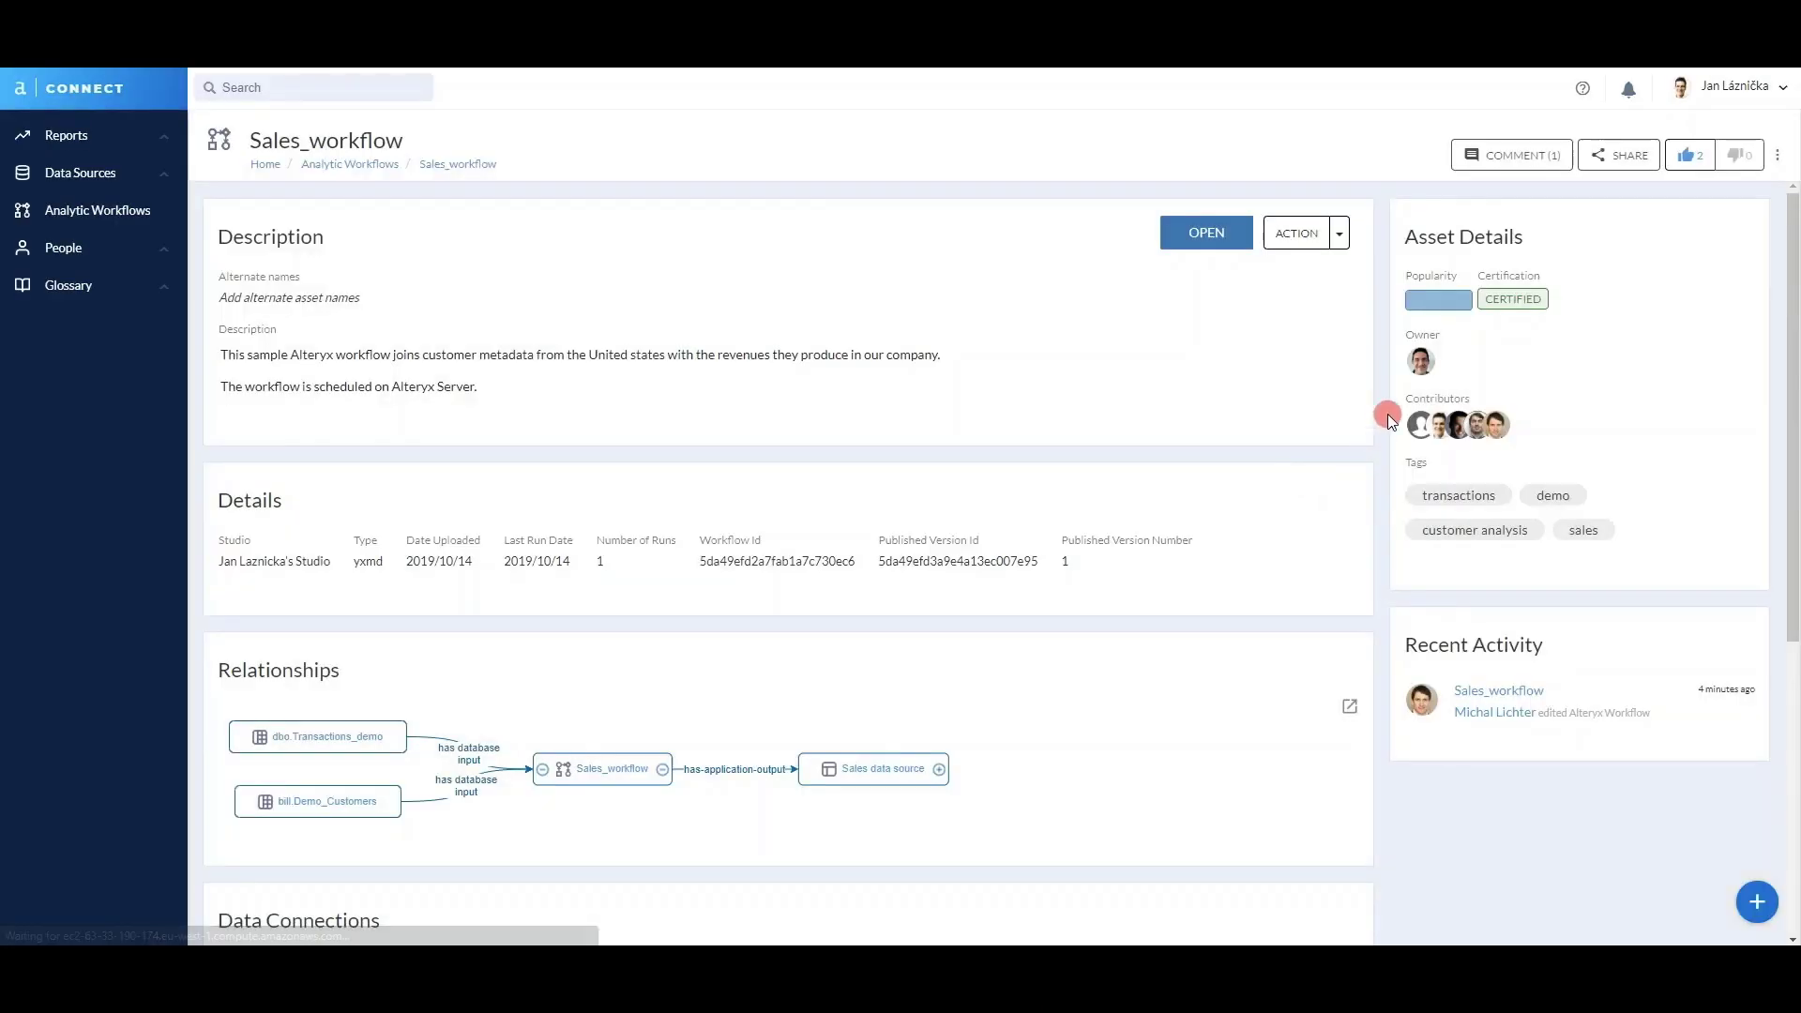
View the Sales_workflow owner's profile.
click(1419, 364)
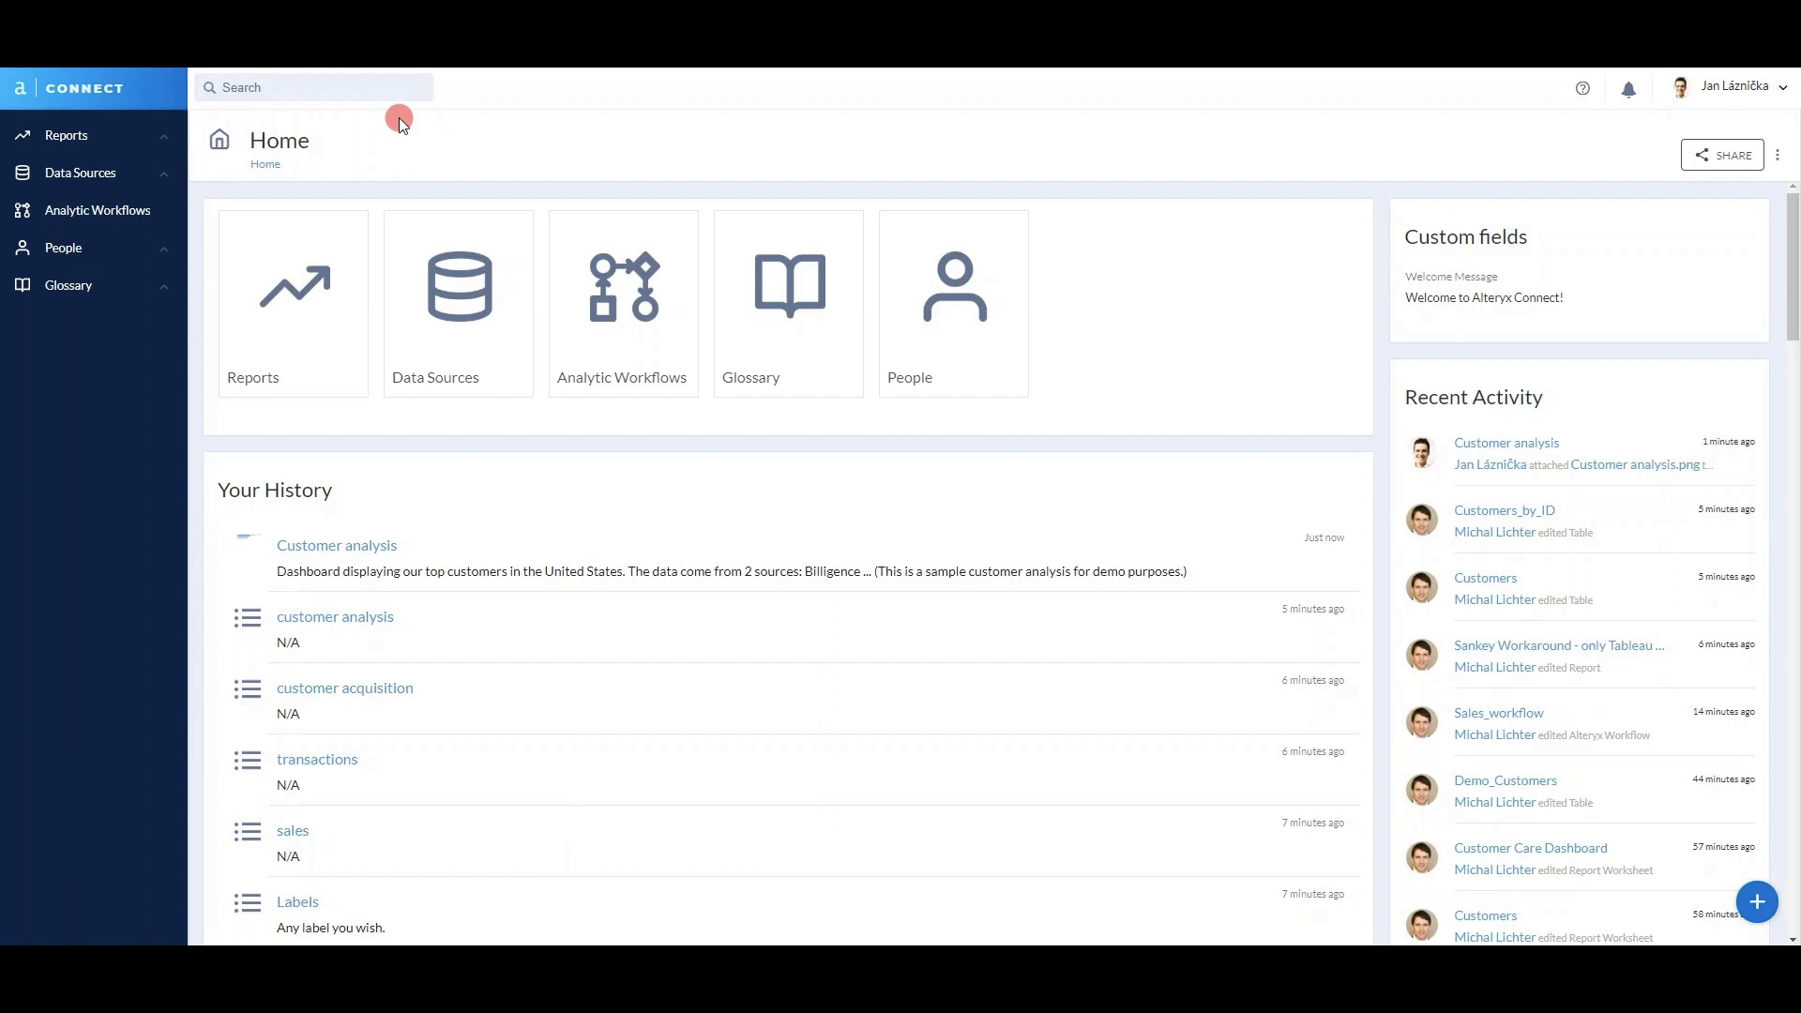
Run an advanced catalog search for 'customer'.
click(379, 90)
text(c)
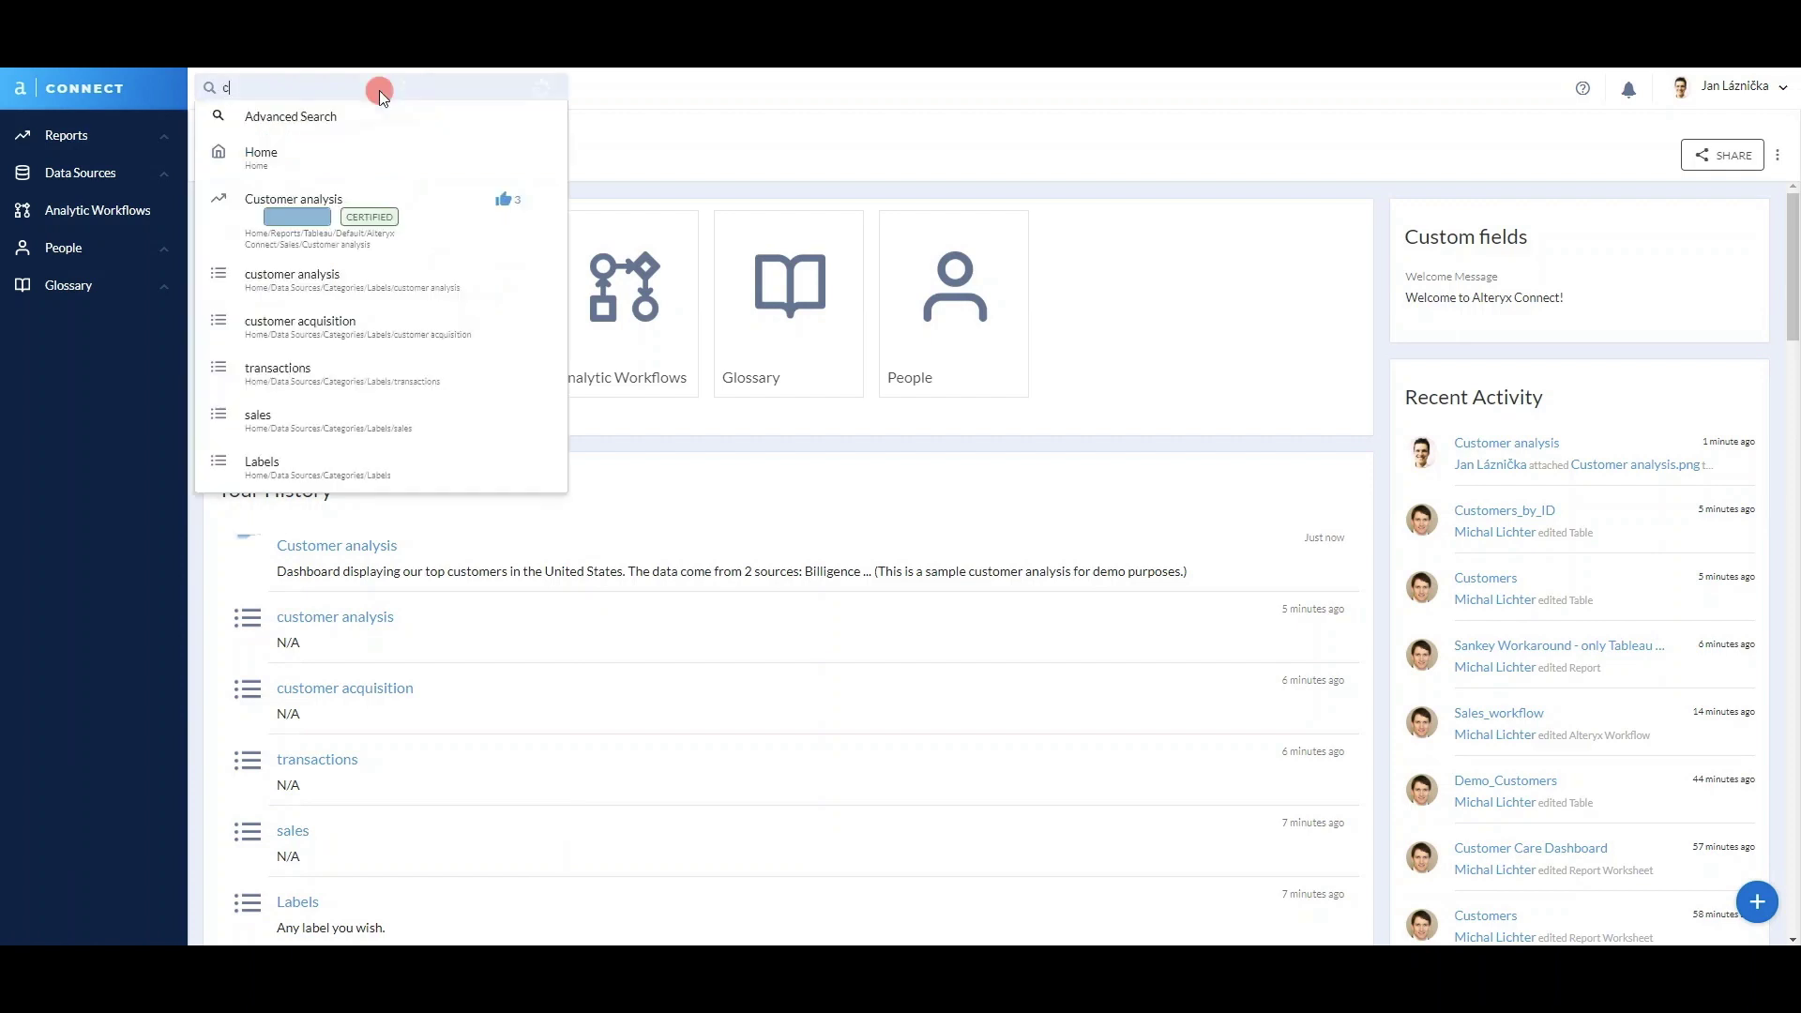
text(ustomer)
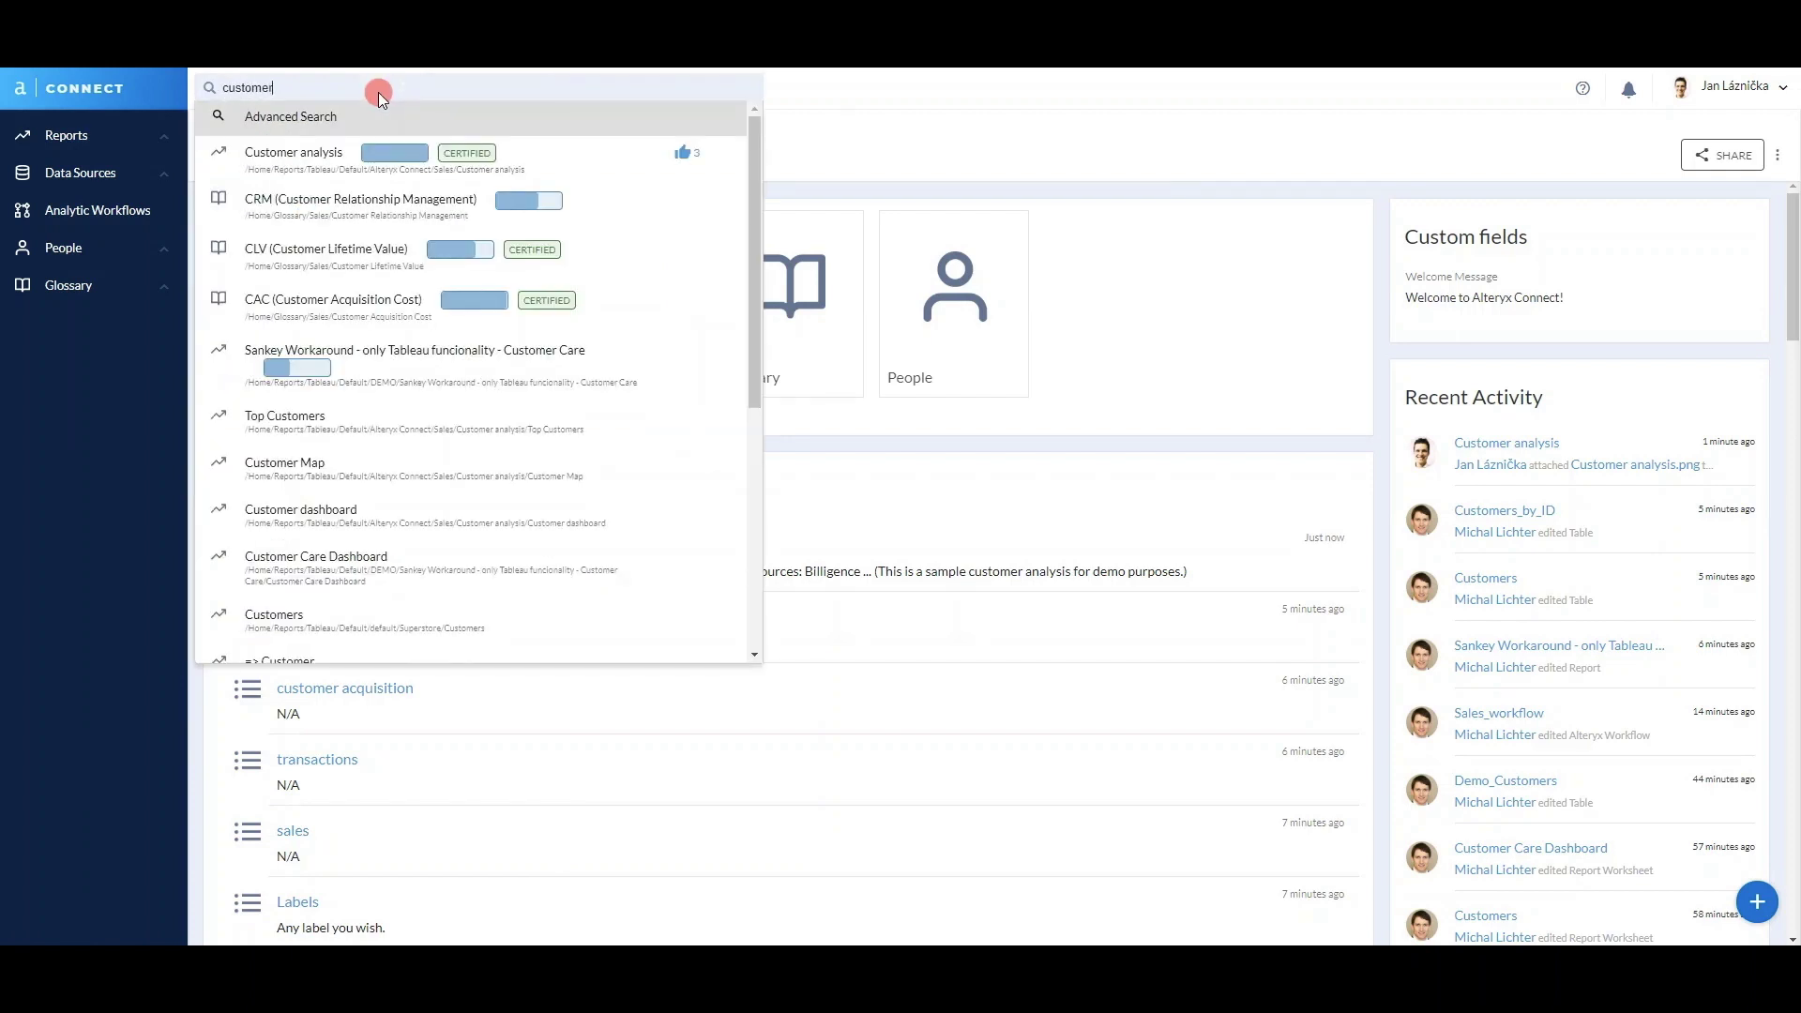
scroll(357, 244, down, 5)
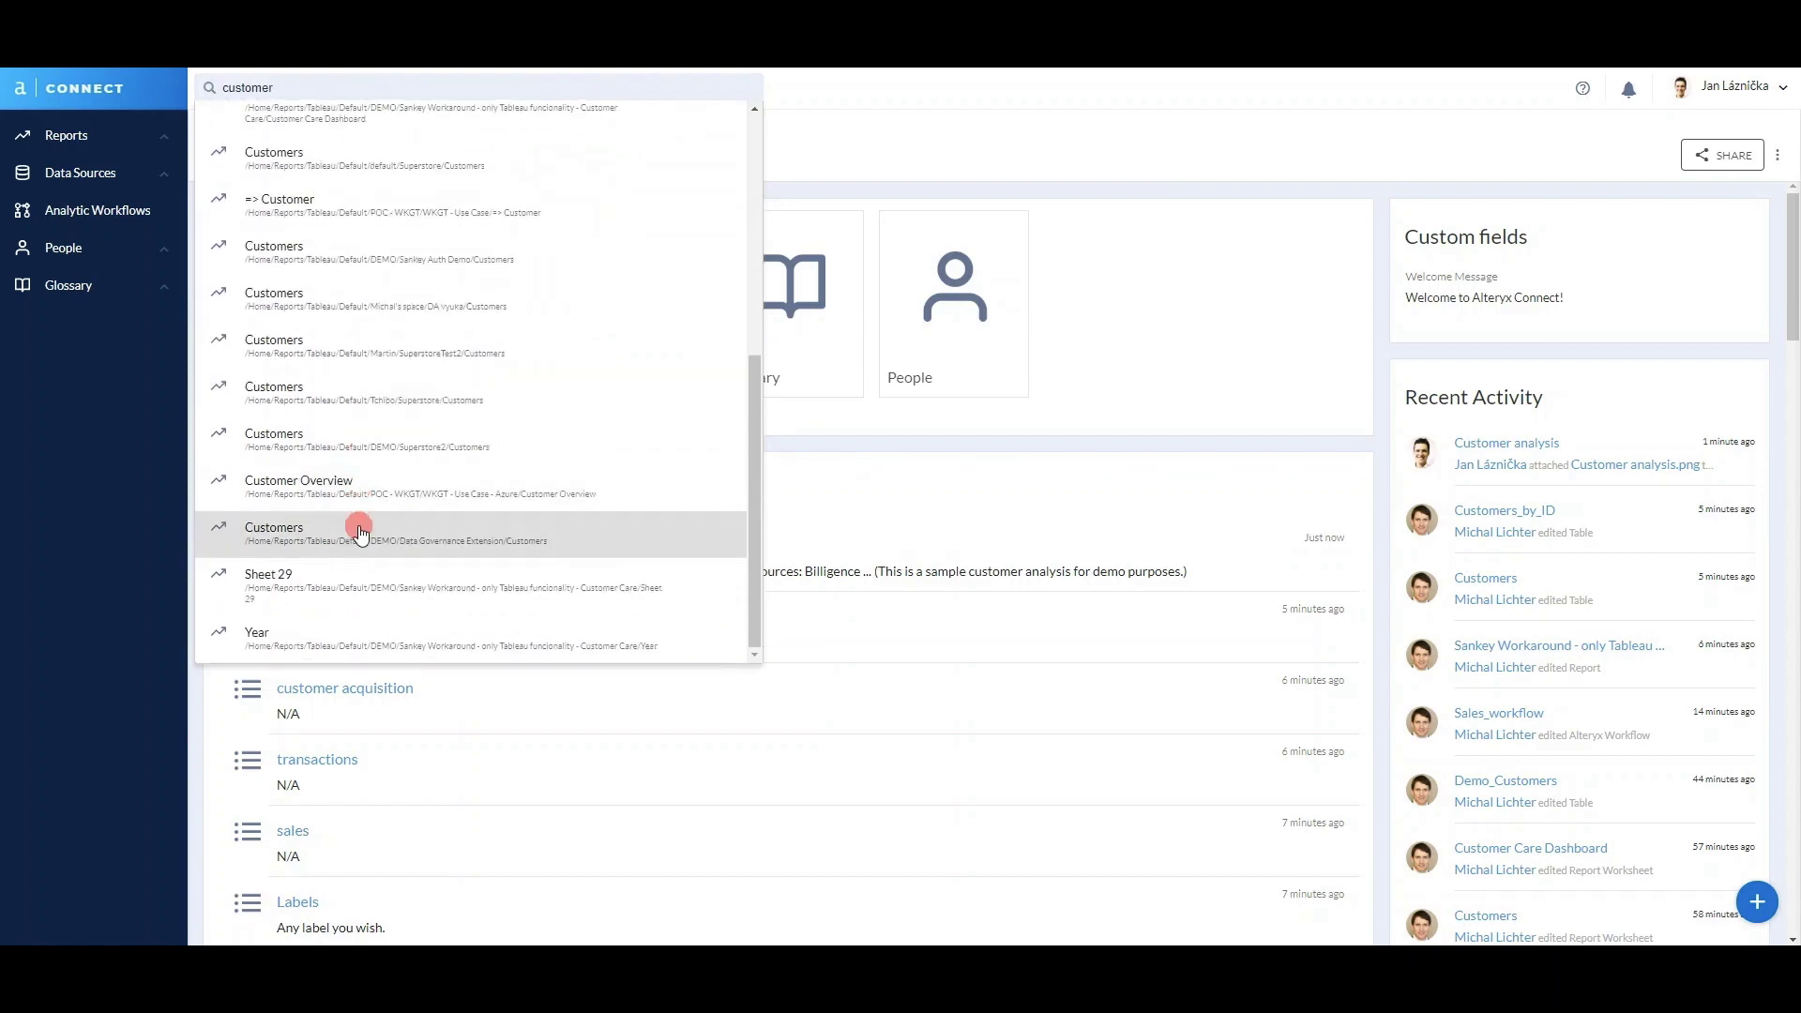
scroll(362, 537, up, 5)
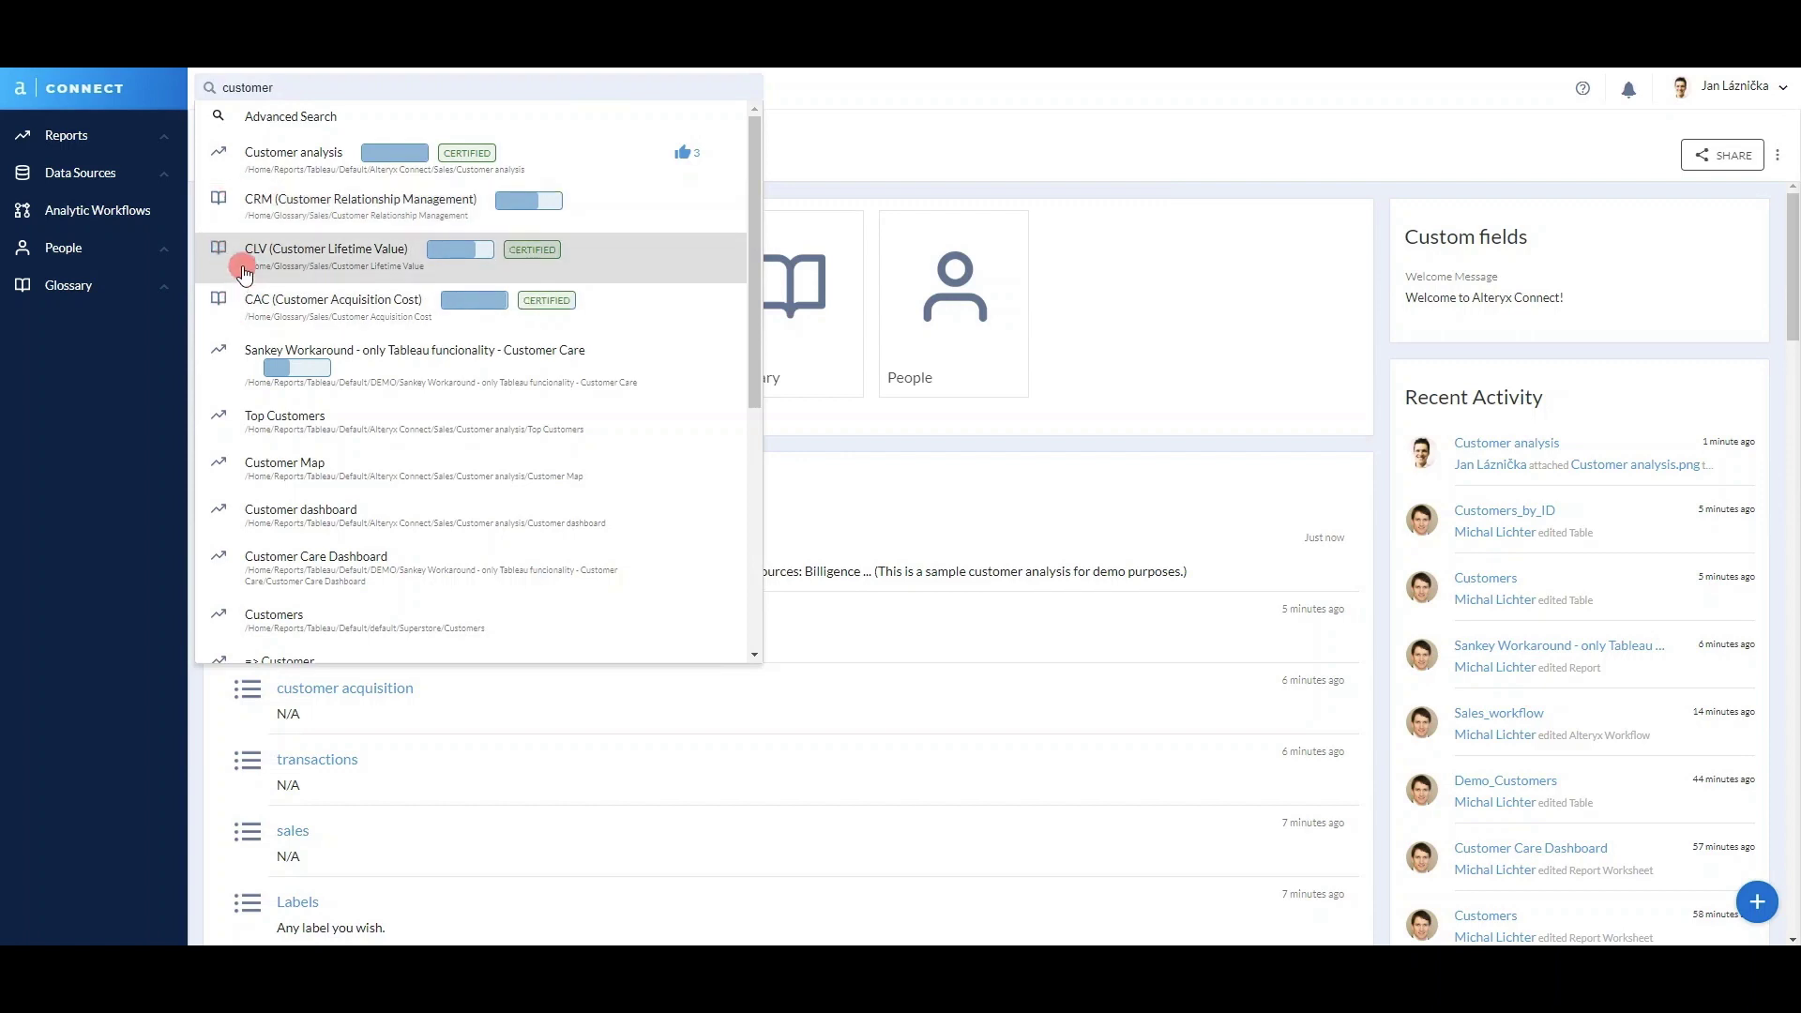
click(273, 122)
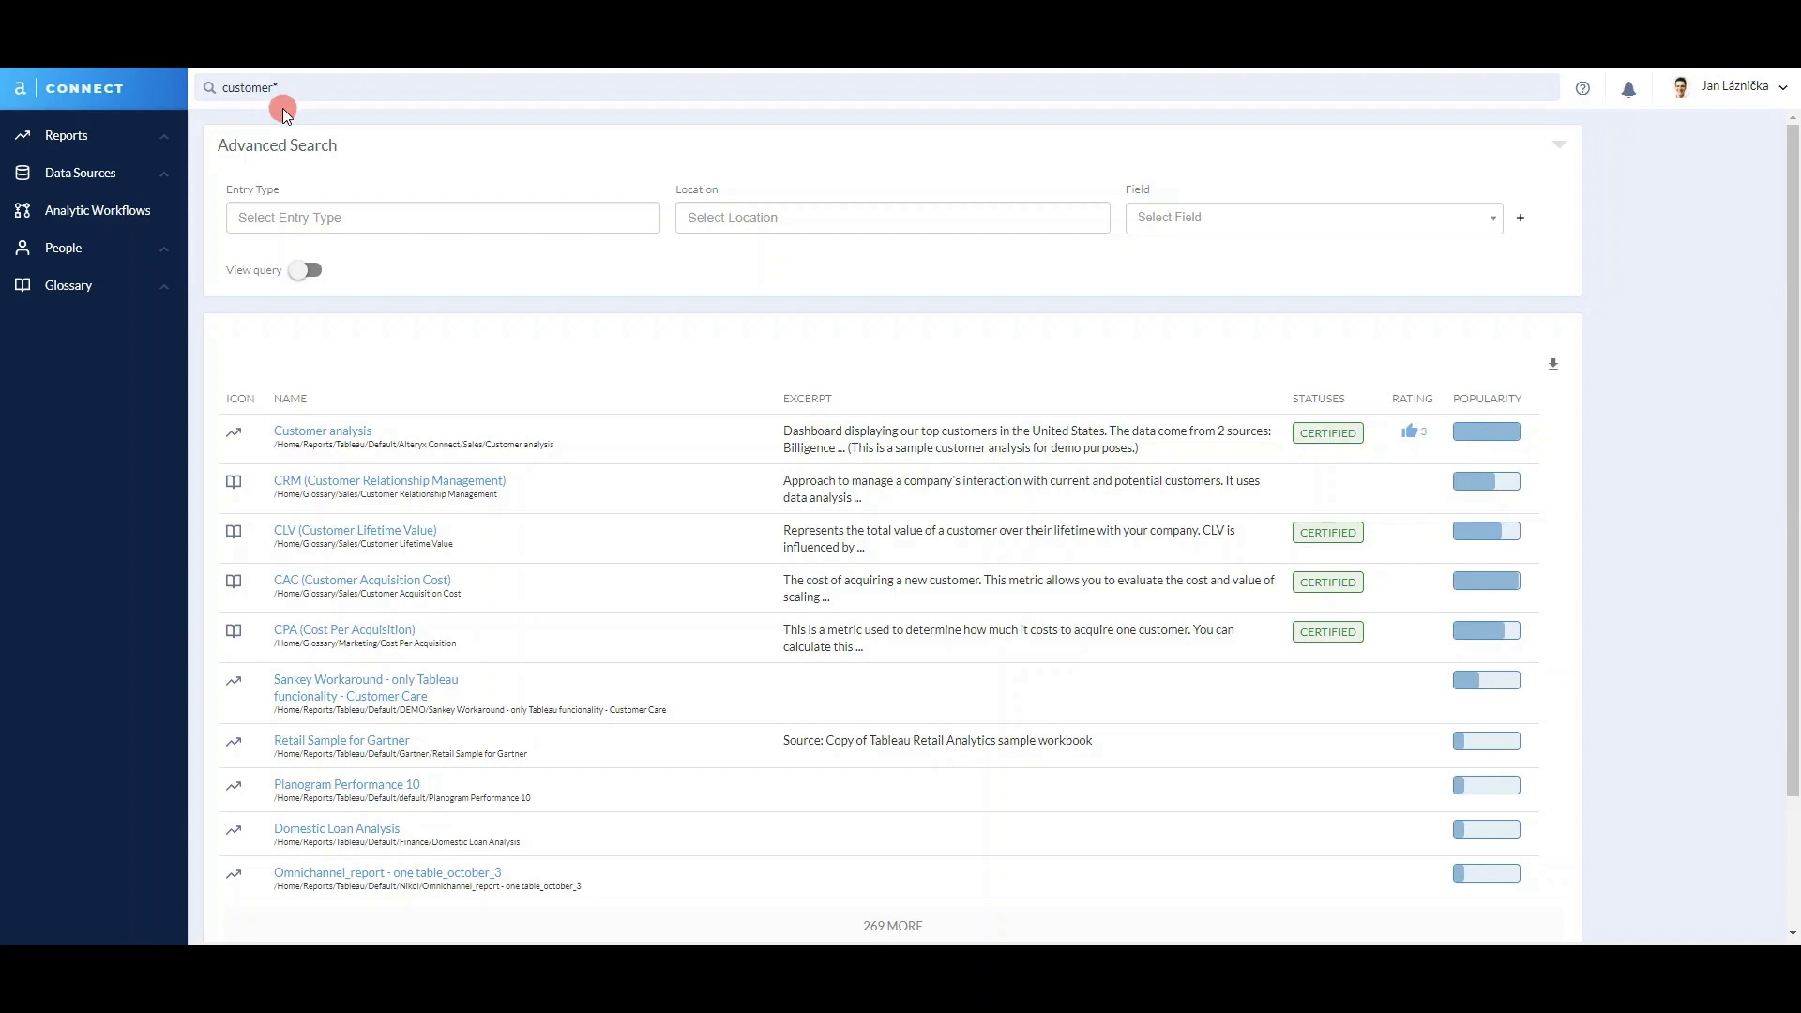
Filter the customer* search results to the Report entry type.
click(287, 214)
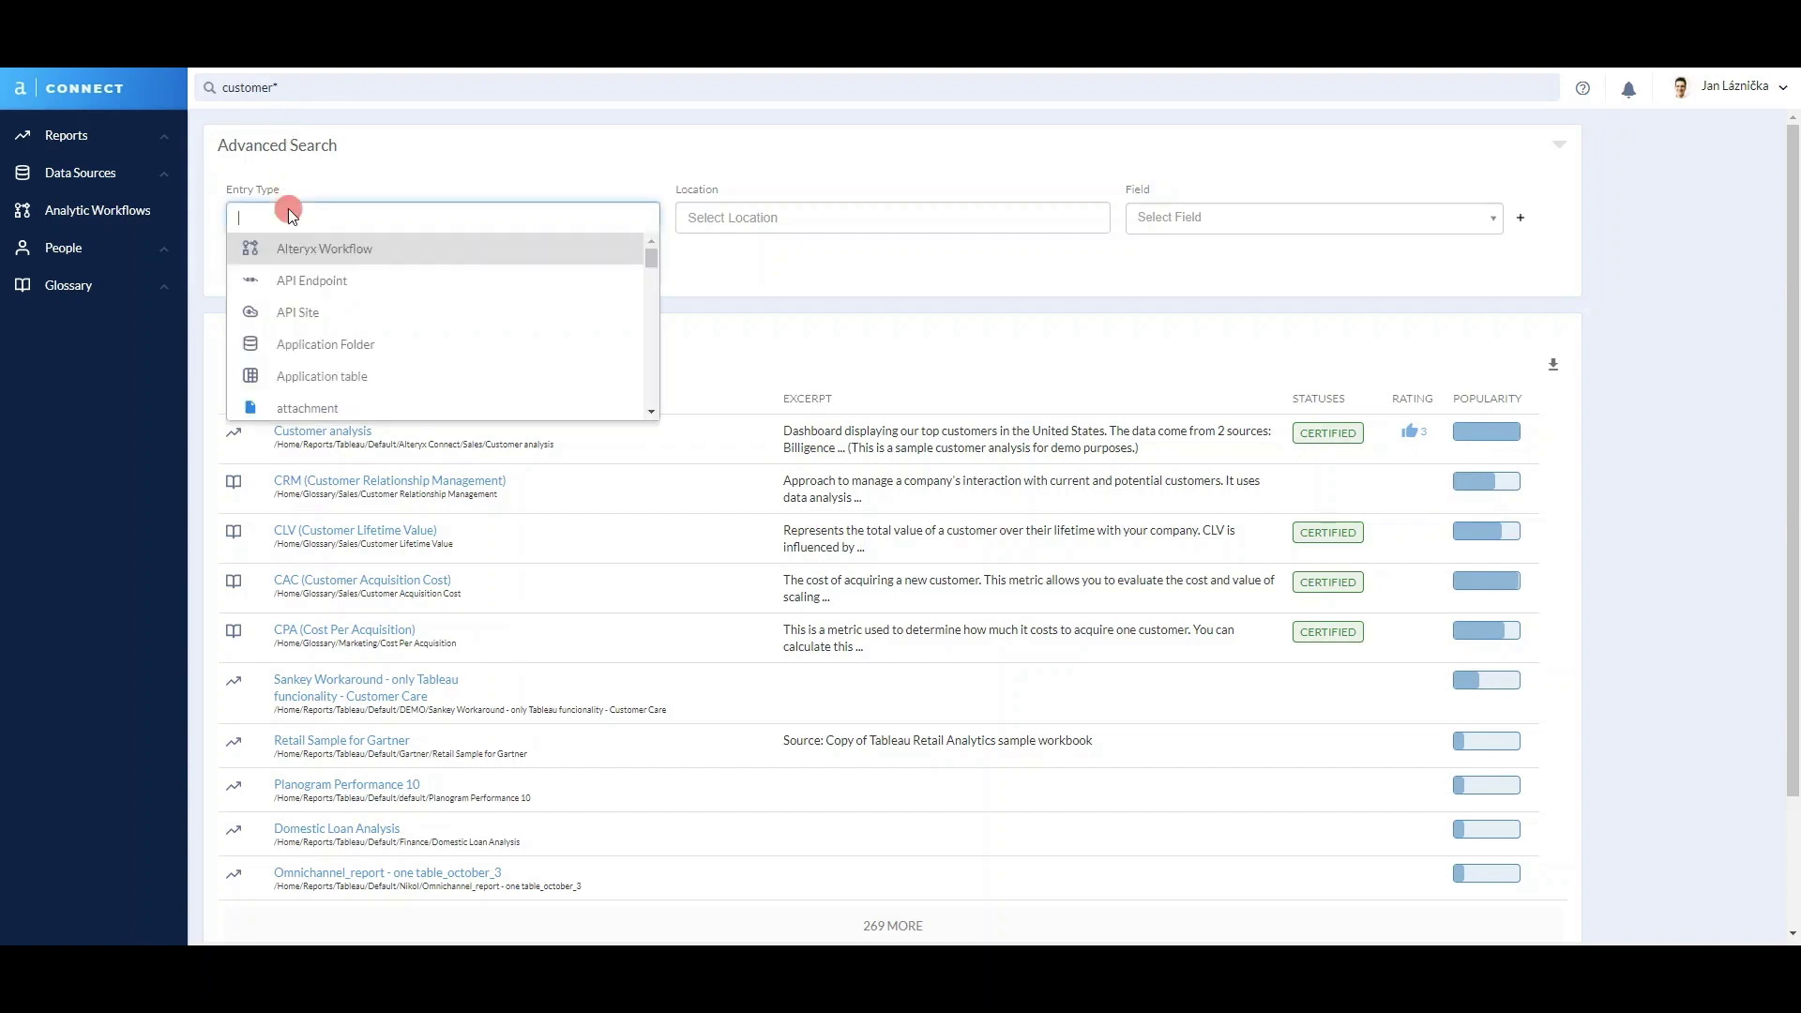
text(repo)
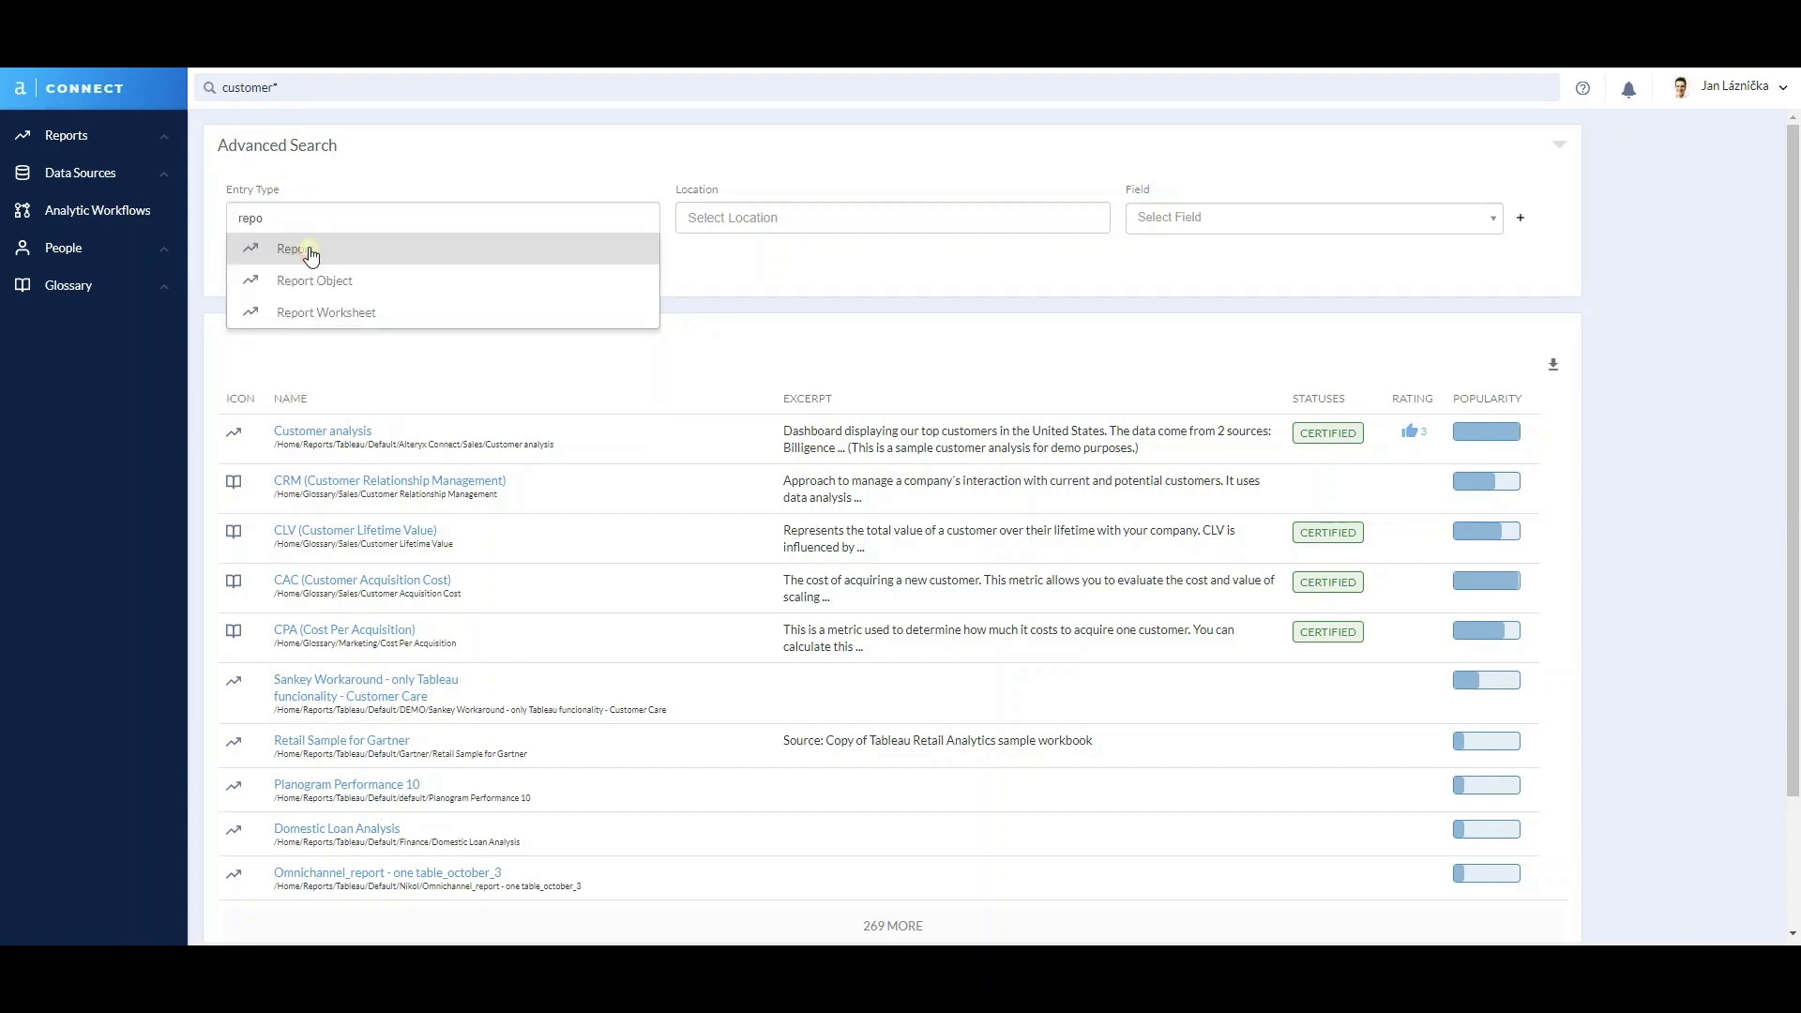
click(304, 249)
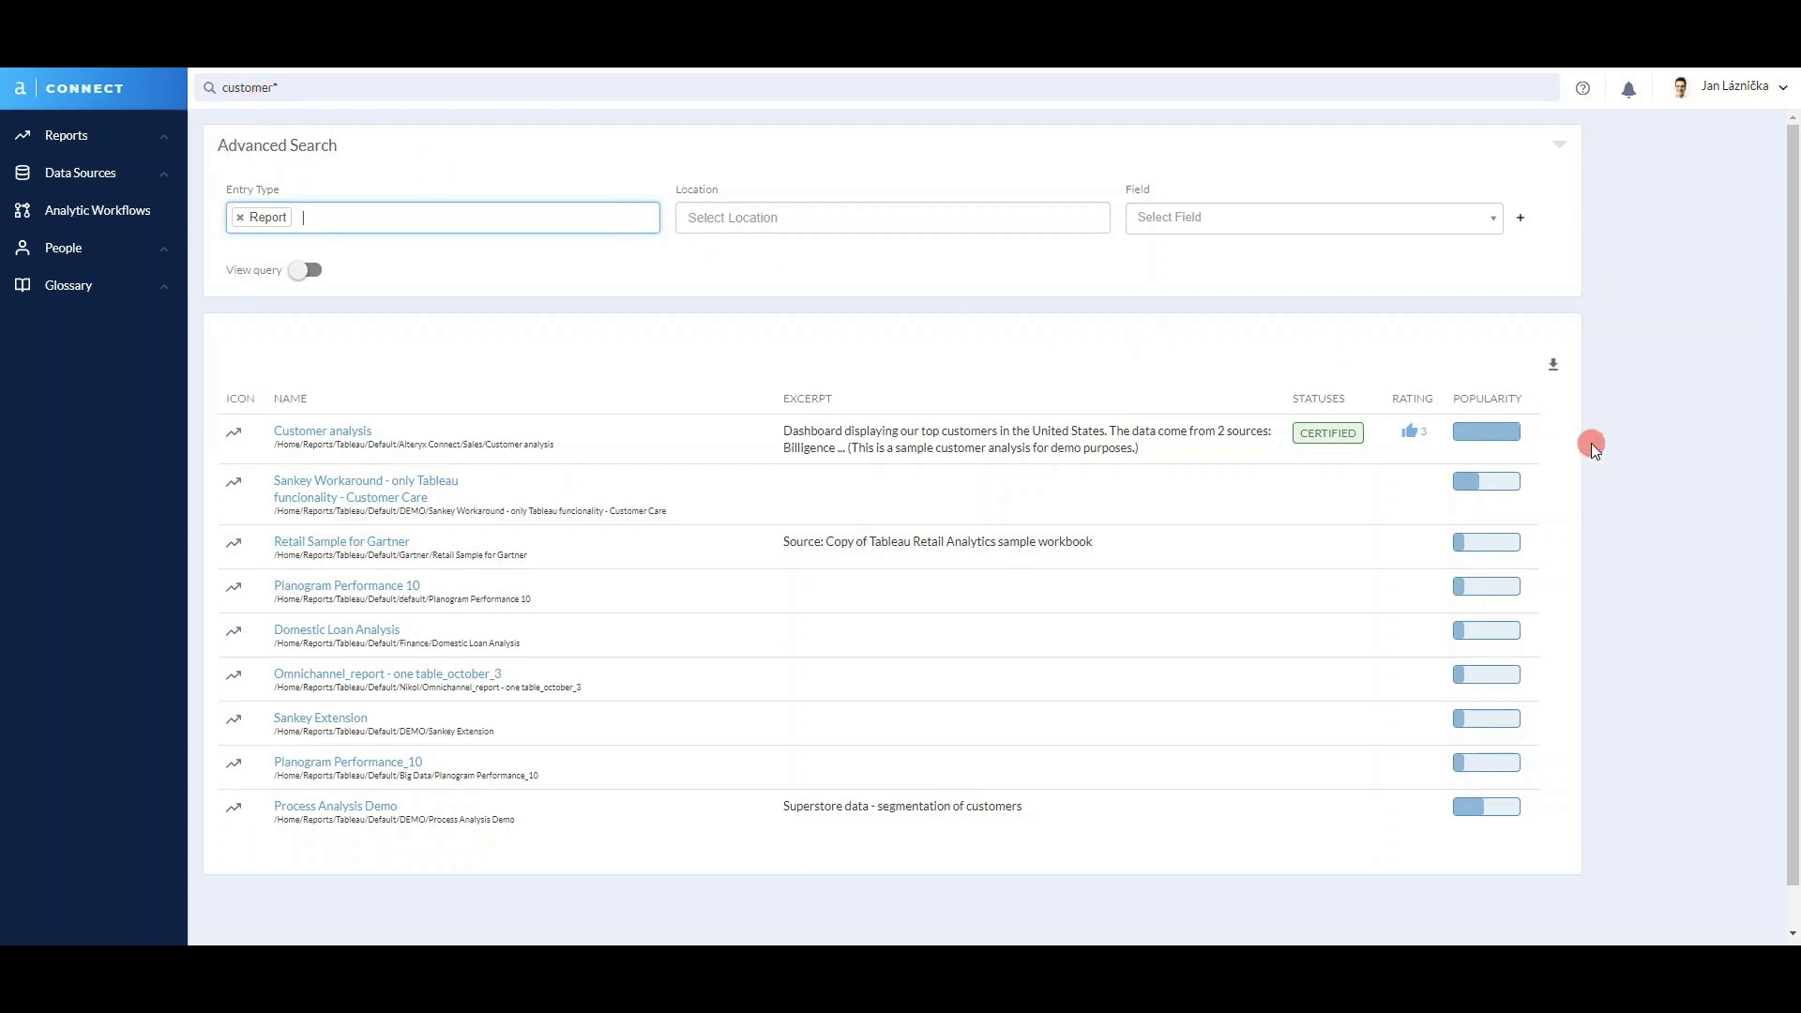
click(872, 627)
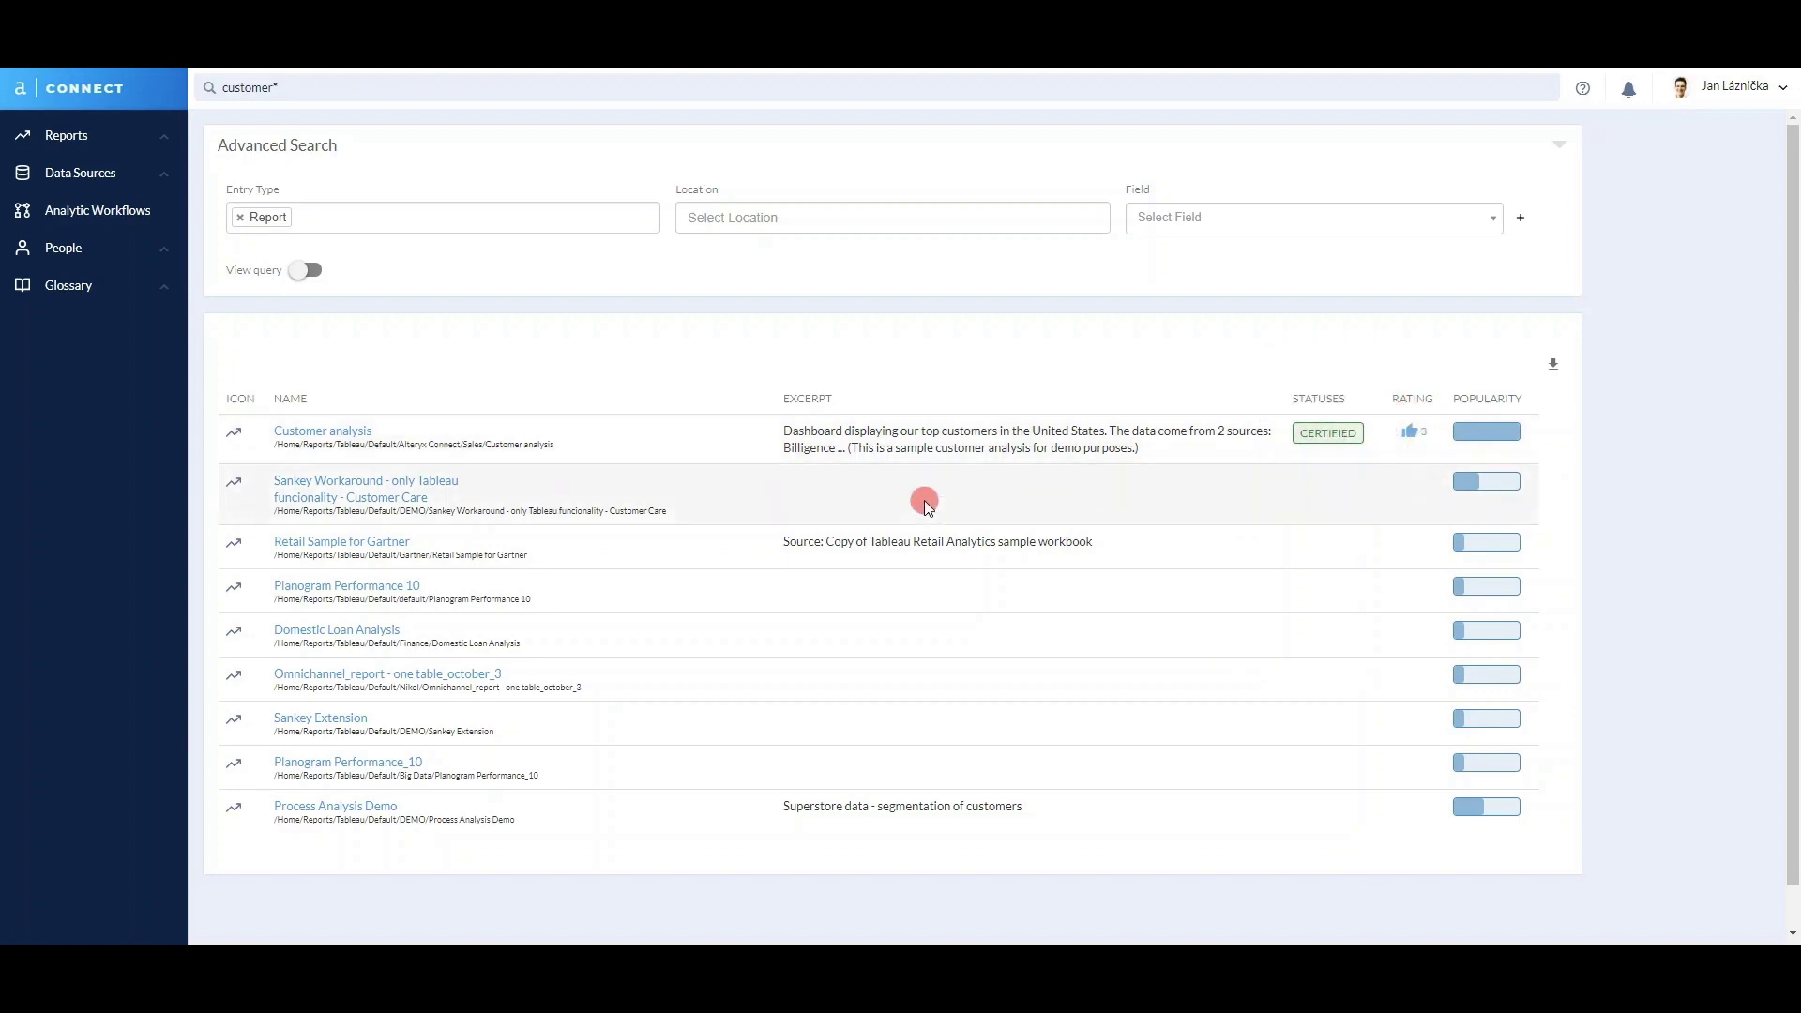
Review the Customer analysis report, then open its 'customer analysis' tag page.
click(300, 435)
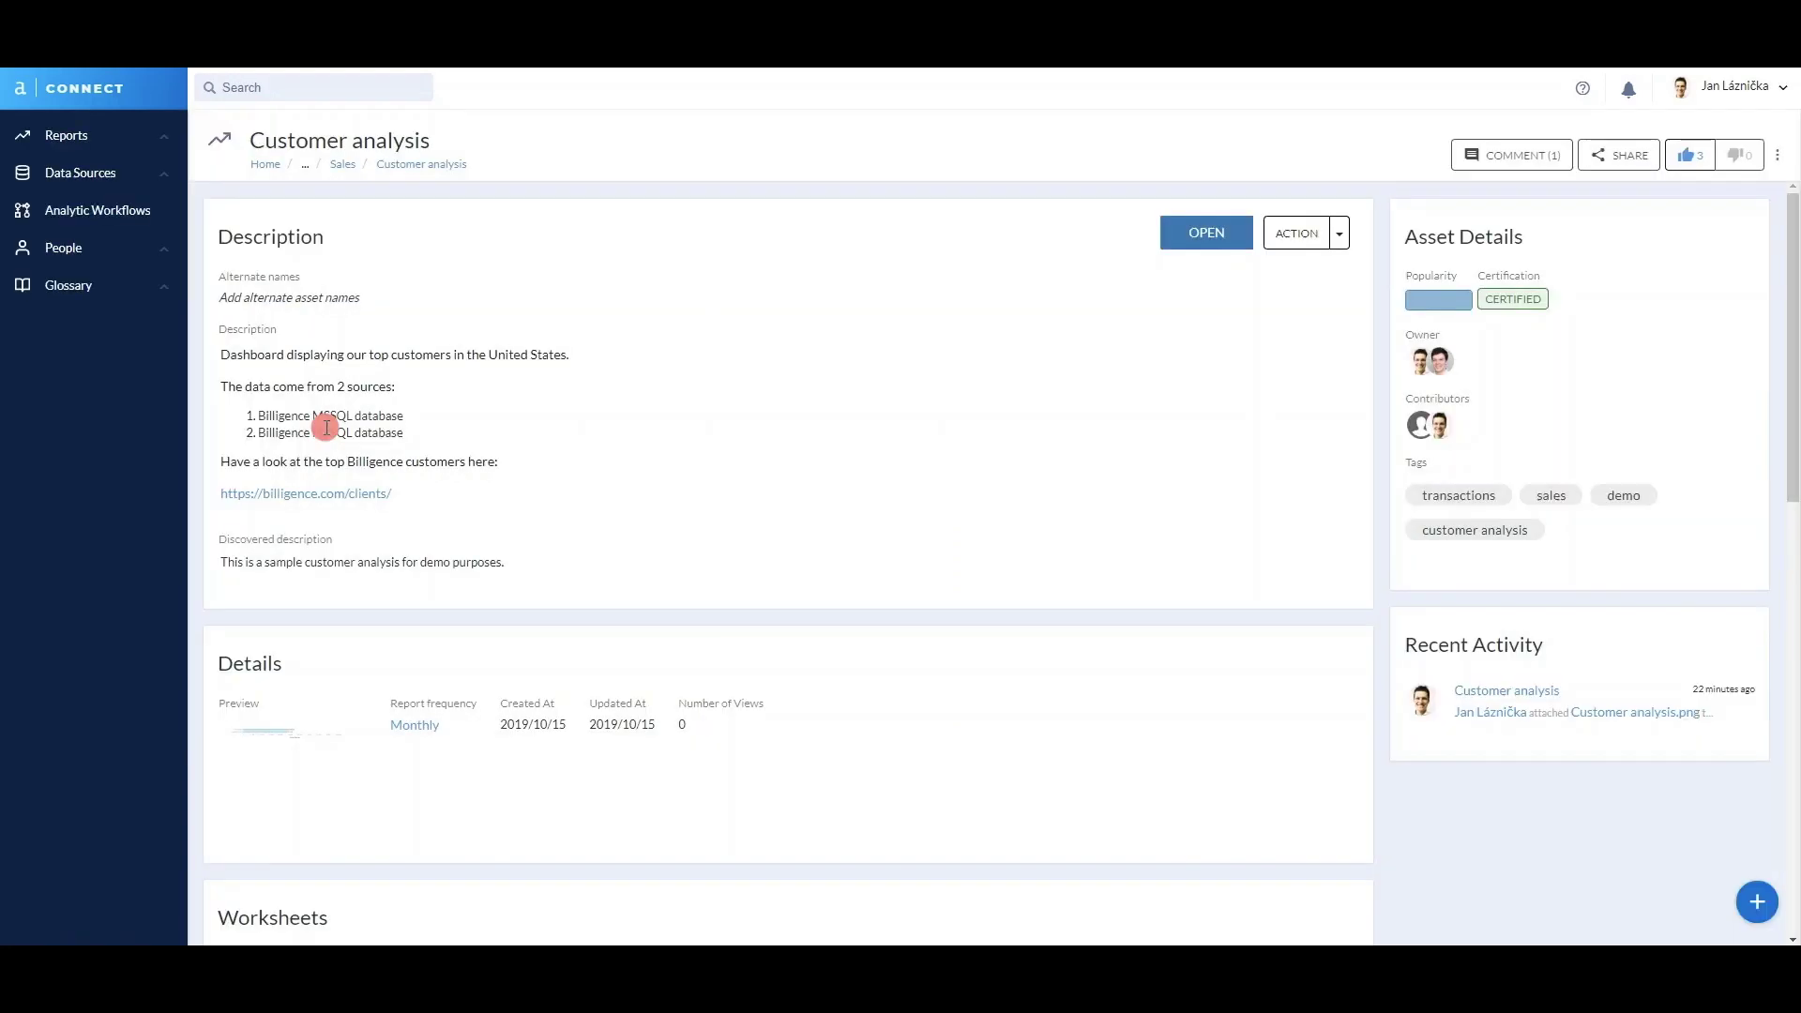
scroll(310, 428, down, 8)
scroll(326, 428, down, 3)
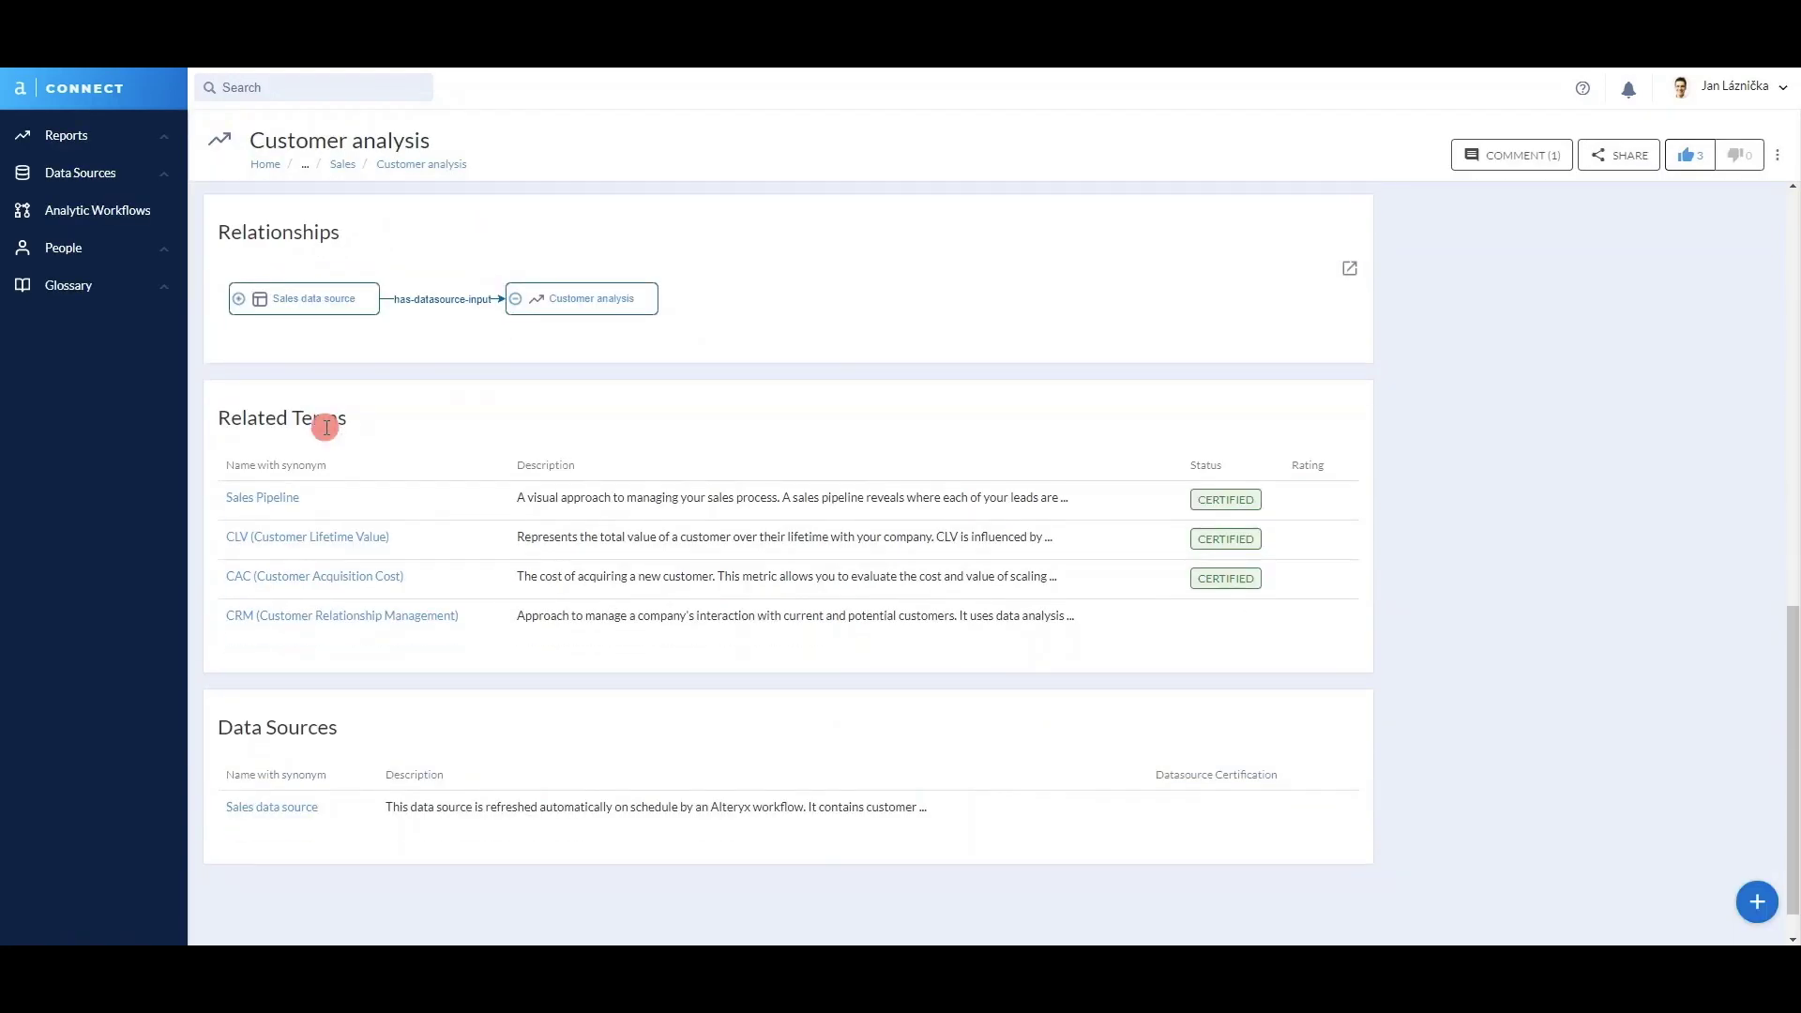
scroll(325, 428, up, 5)
scroll(325, 428, up, 5)
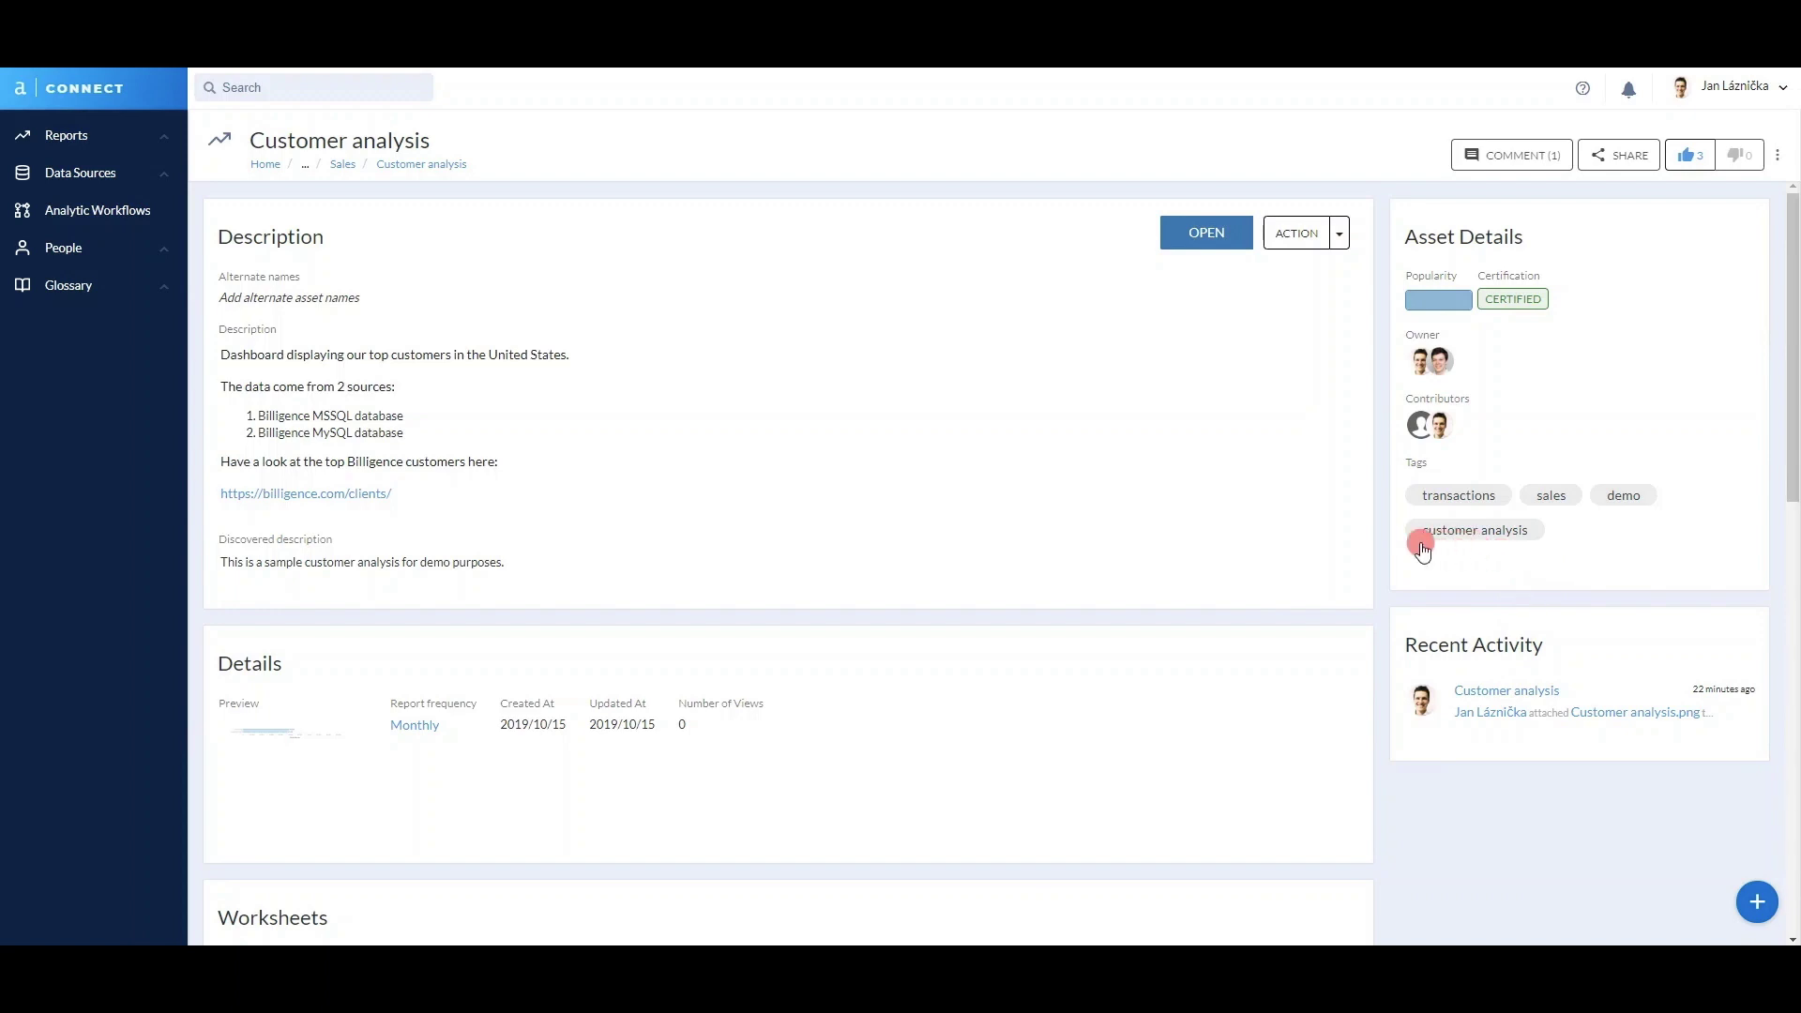
click(1507, 537)
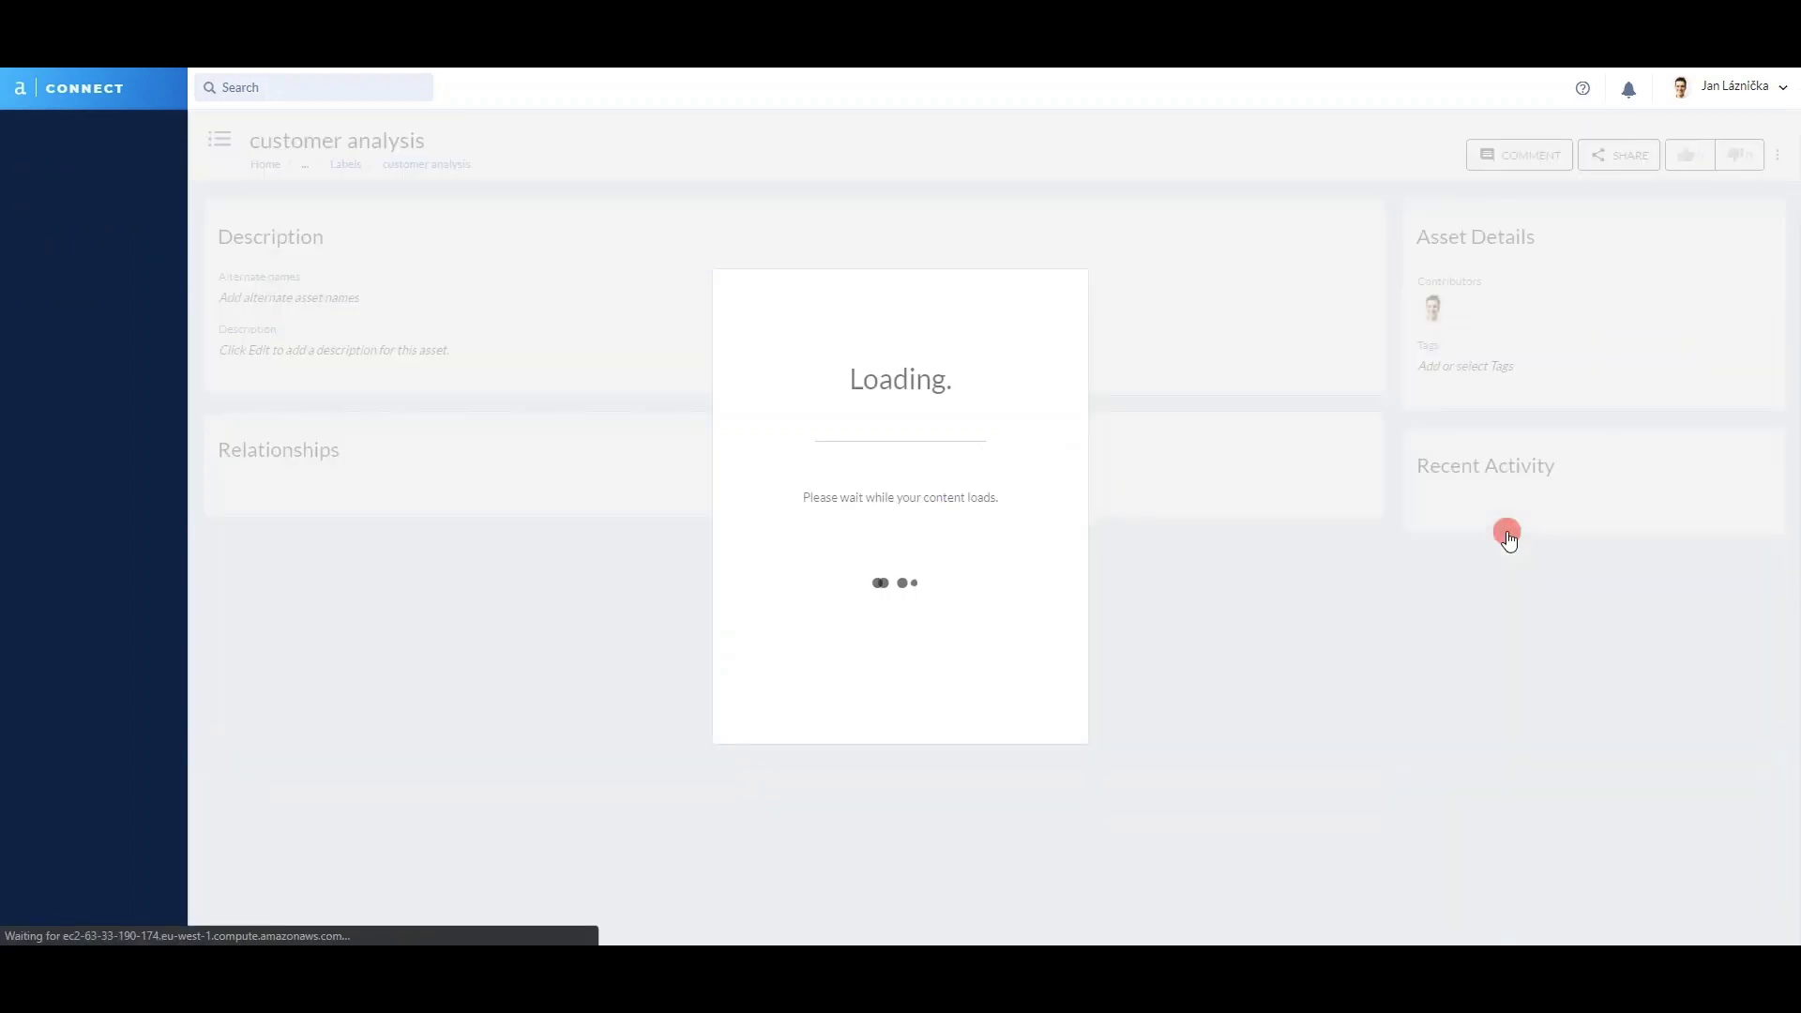
scroll(848, 384, down, 2)
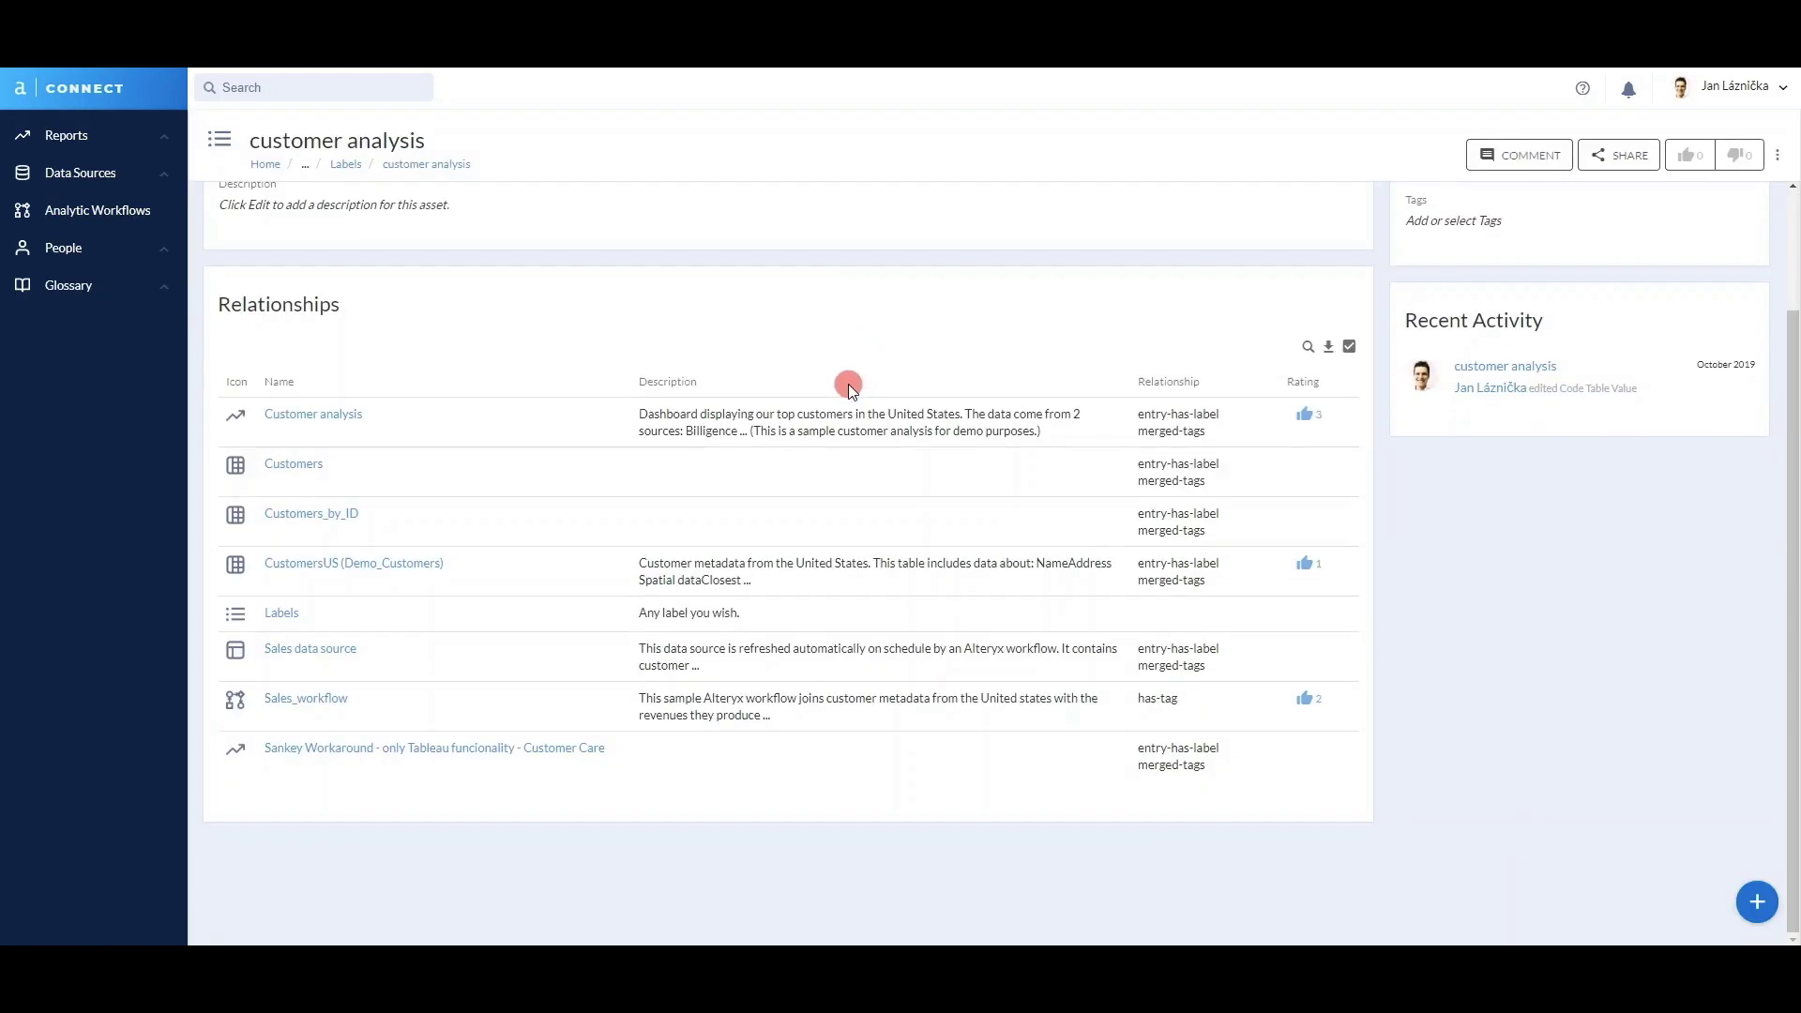